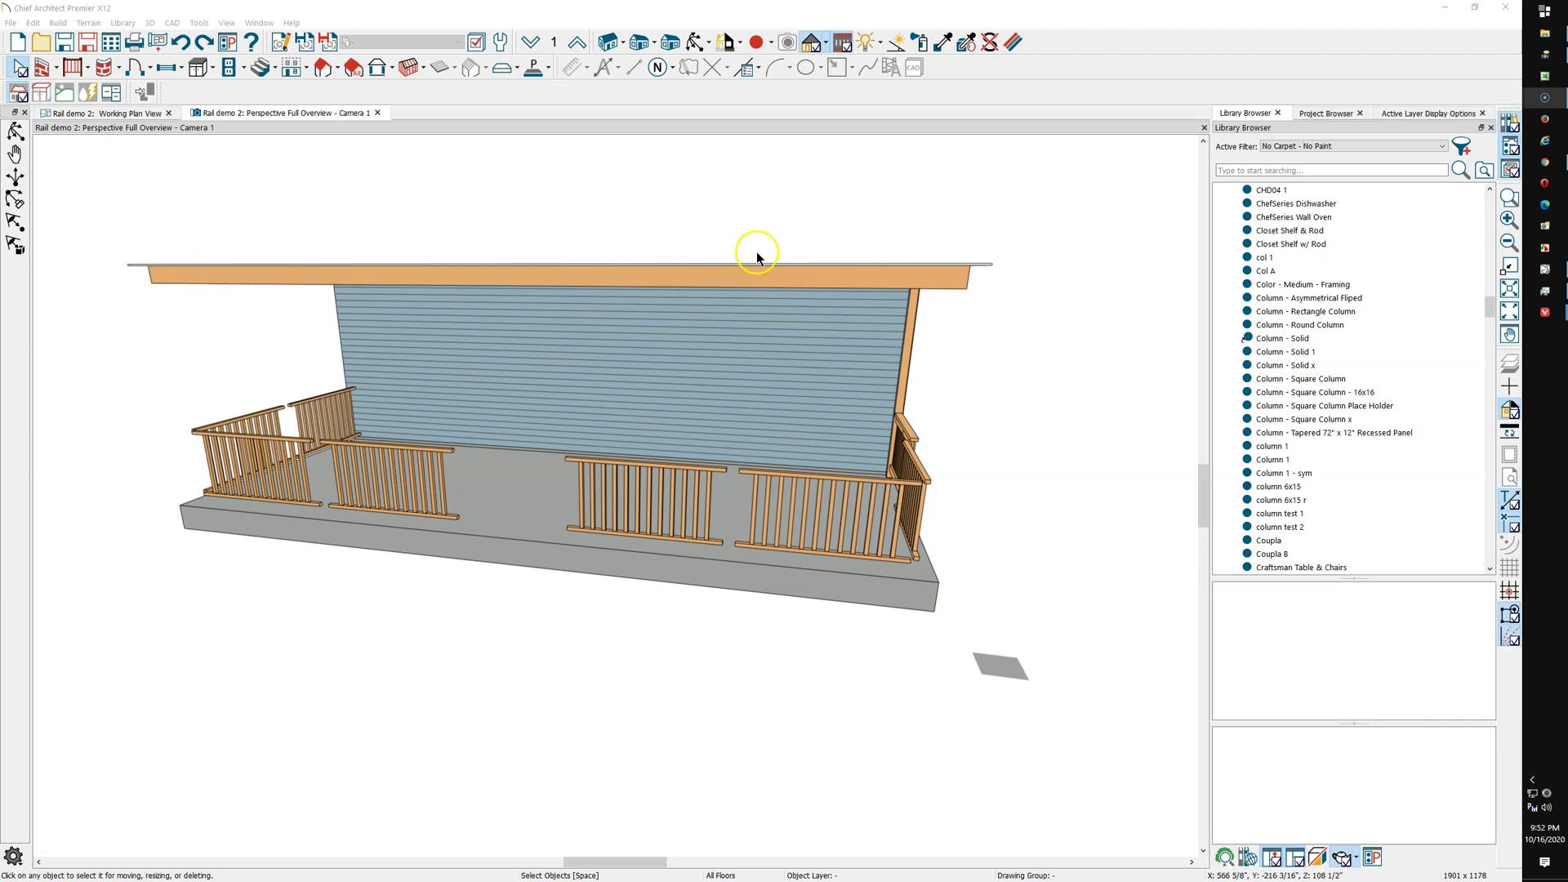
Examine the porch railings from above and the flat placeholder slab lying in front of the porch
click(697, 43)
drag(699, 266, 636, 553)
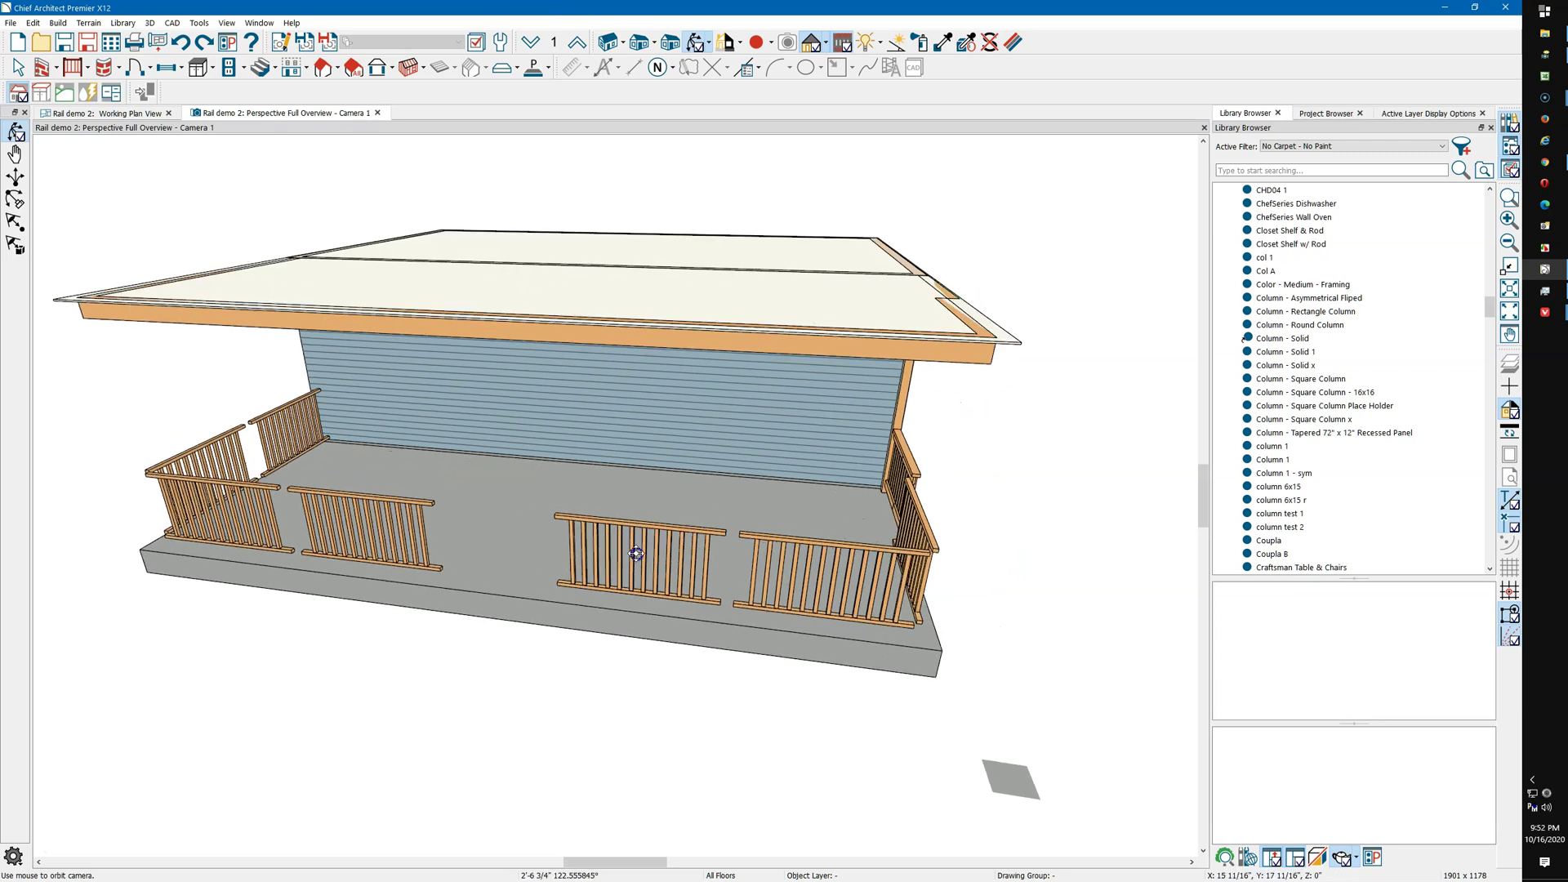
drag(756, 624, 748, 613)
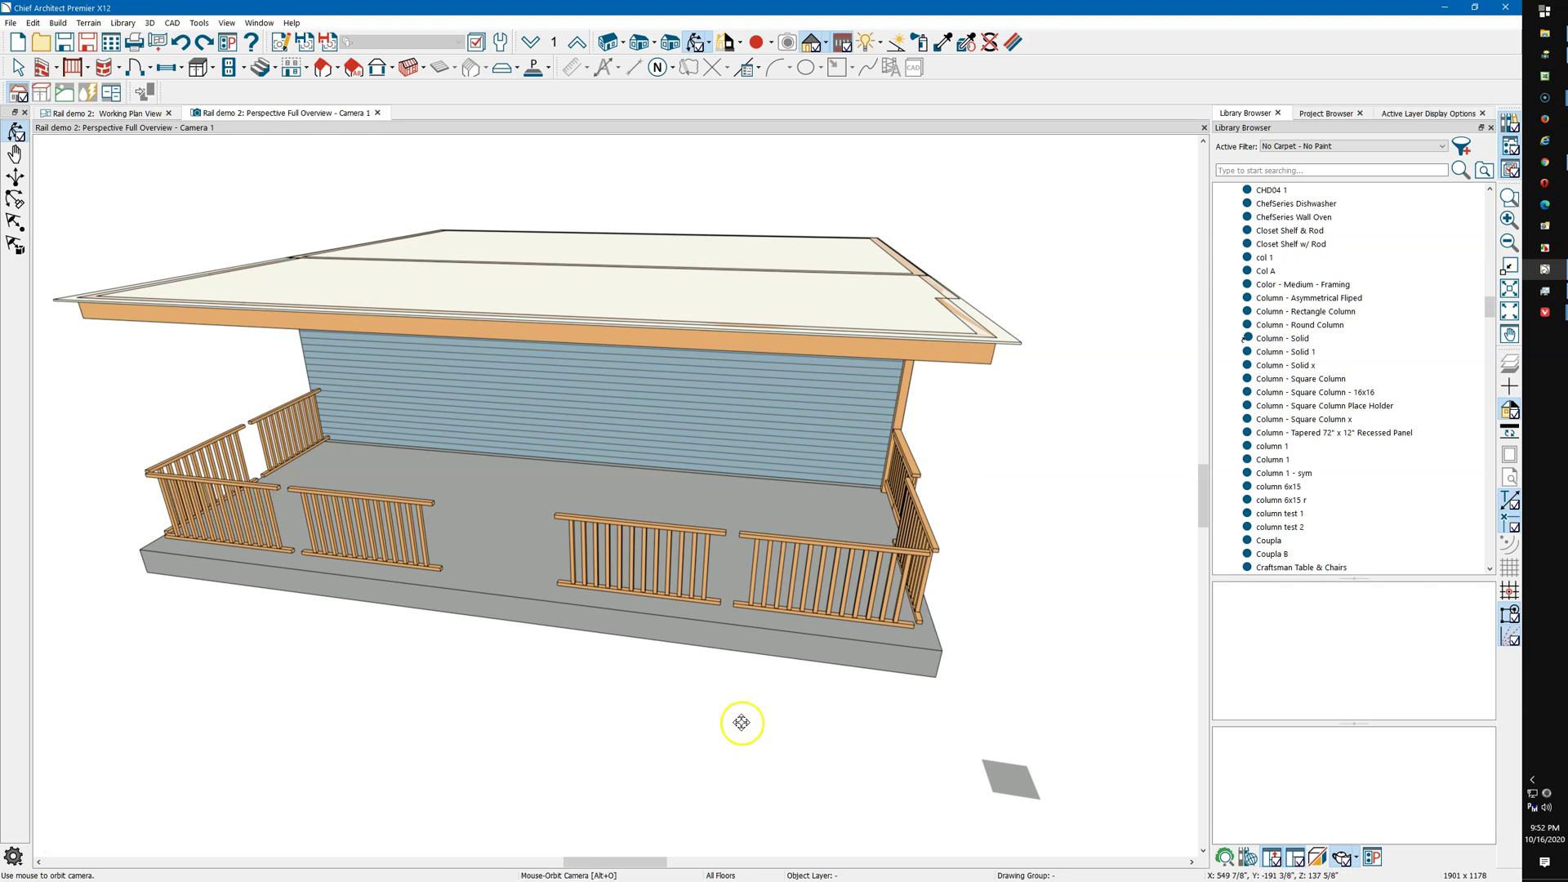
click(997, 780)
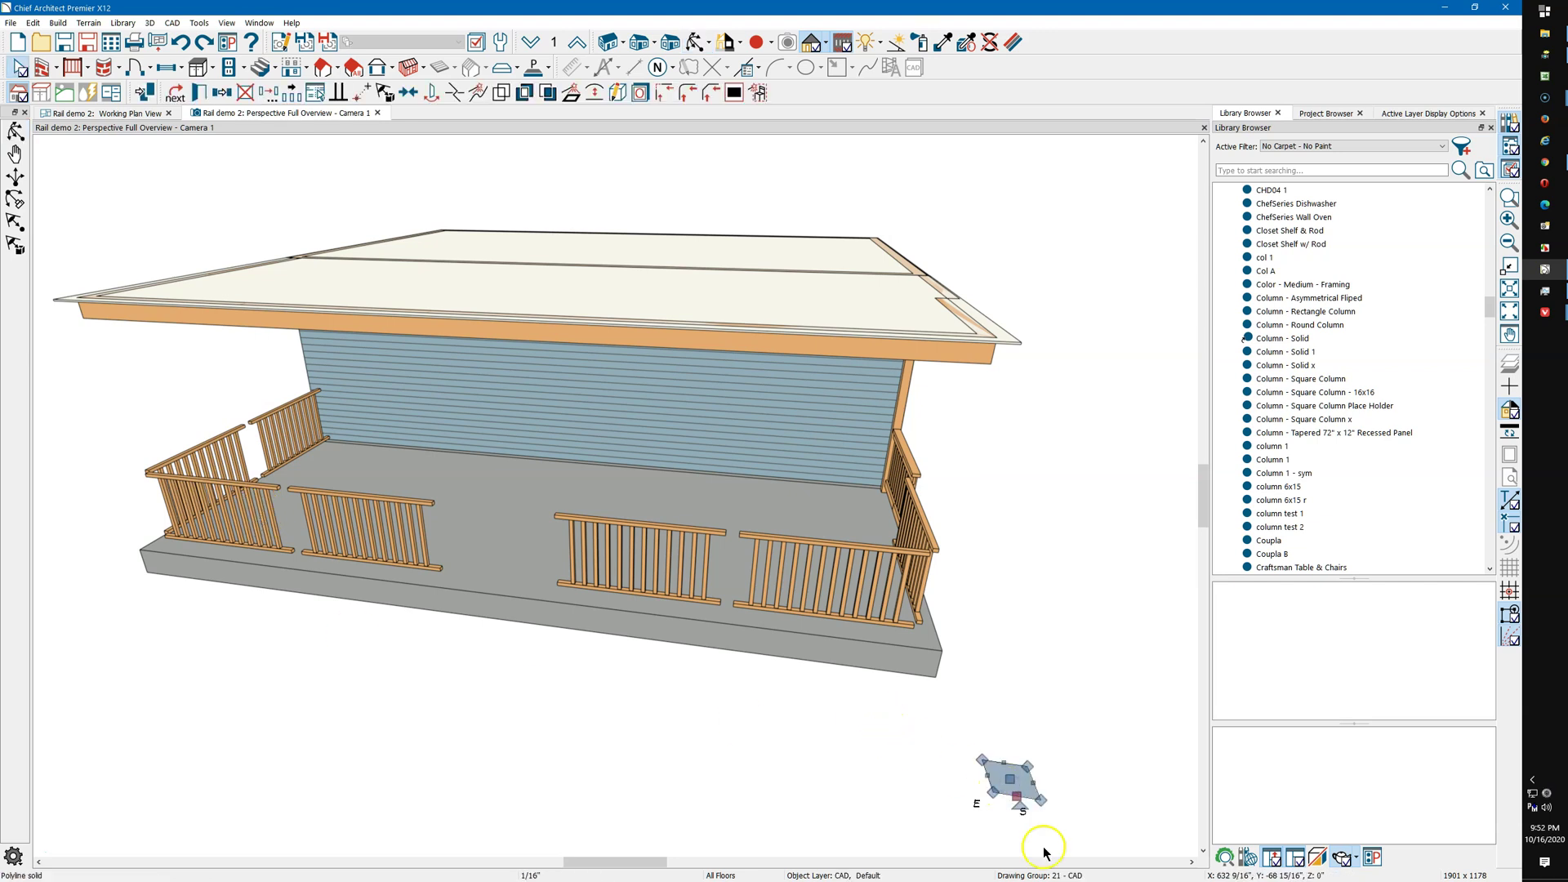
scroll(980, 787, up, 3)
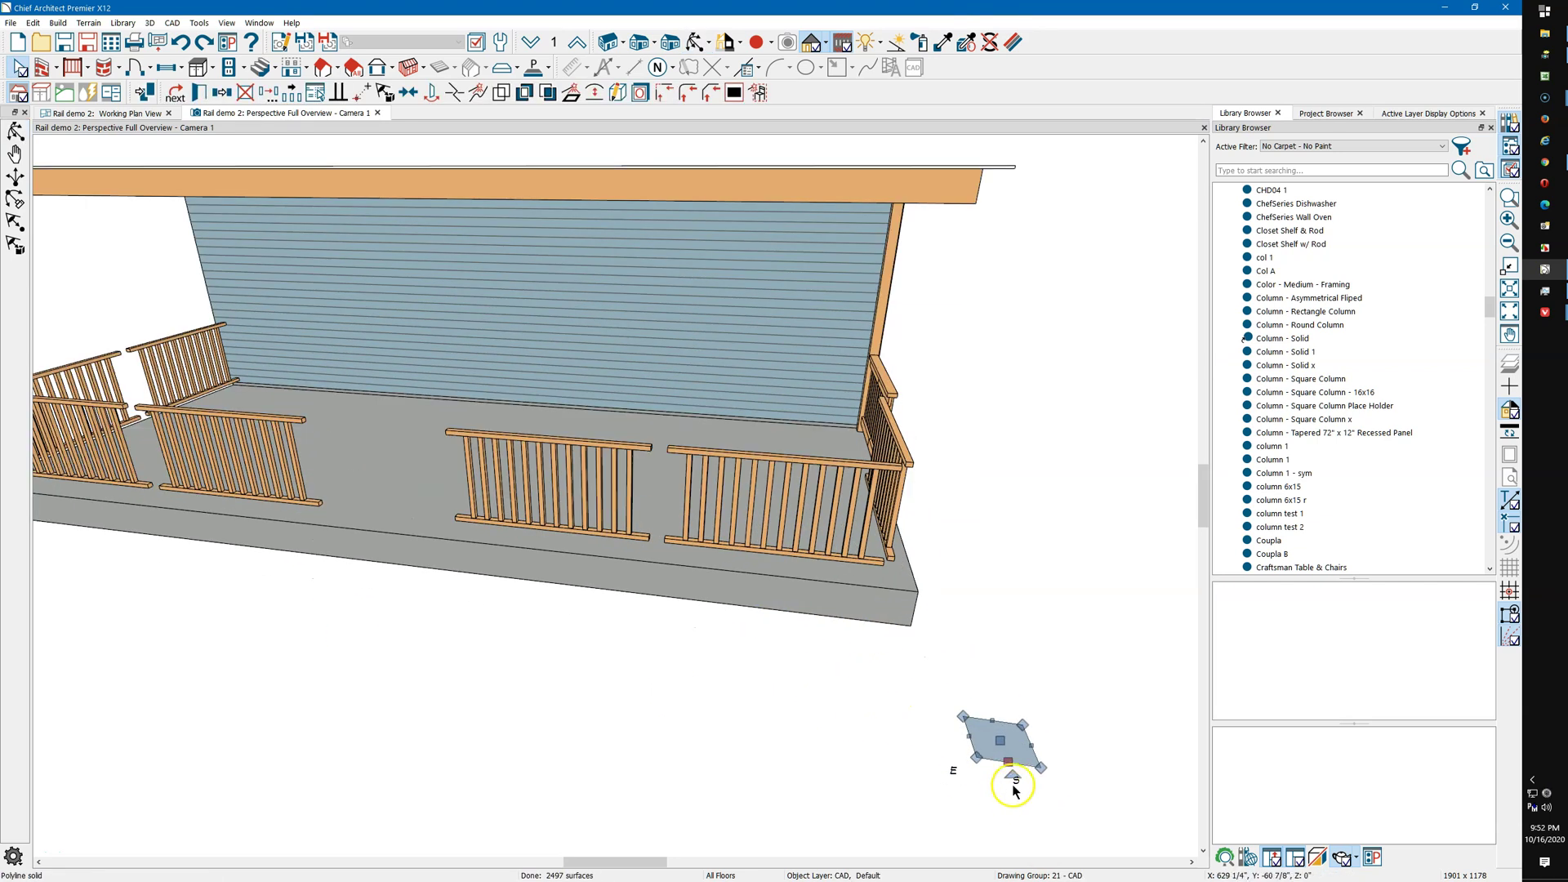
mouse_move(1011, 751)
mouse_down()
mouse_move(976, 740)
mouse_move(989, 745)
mouse_up()
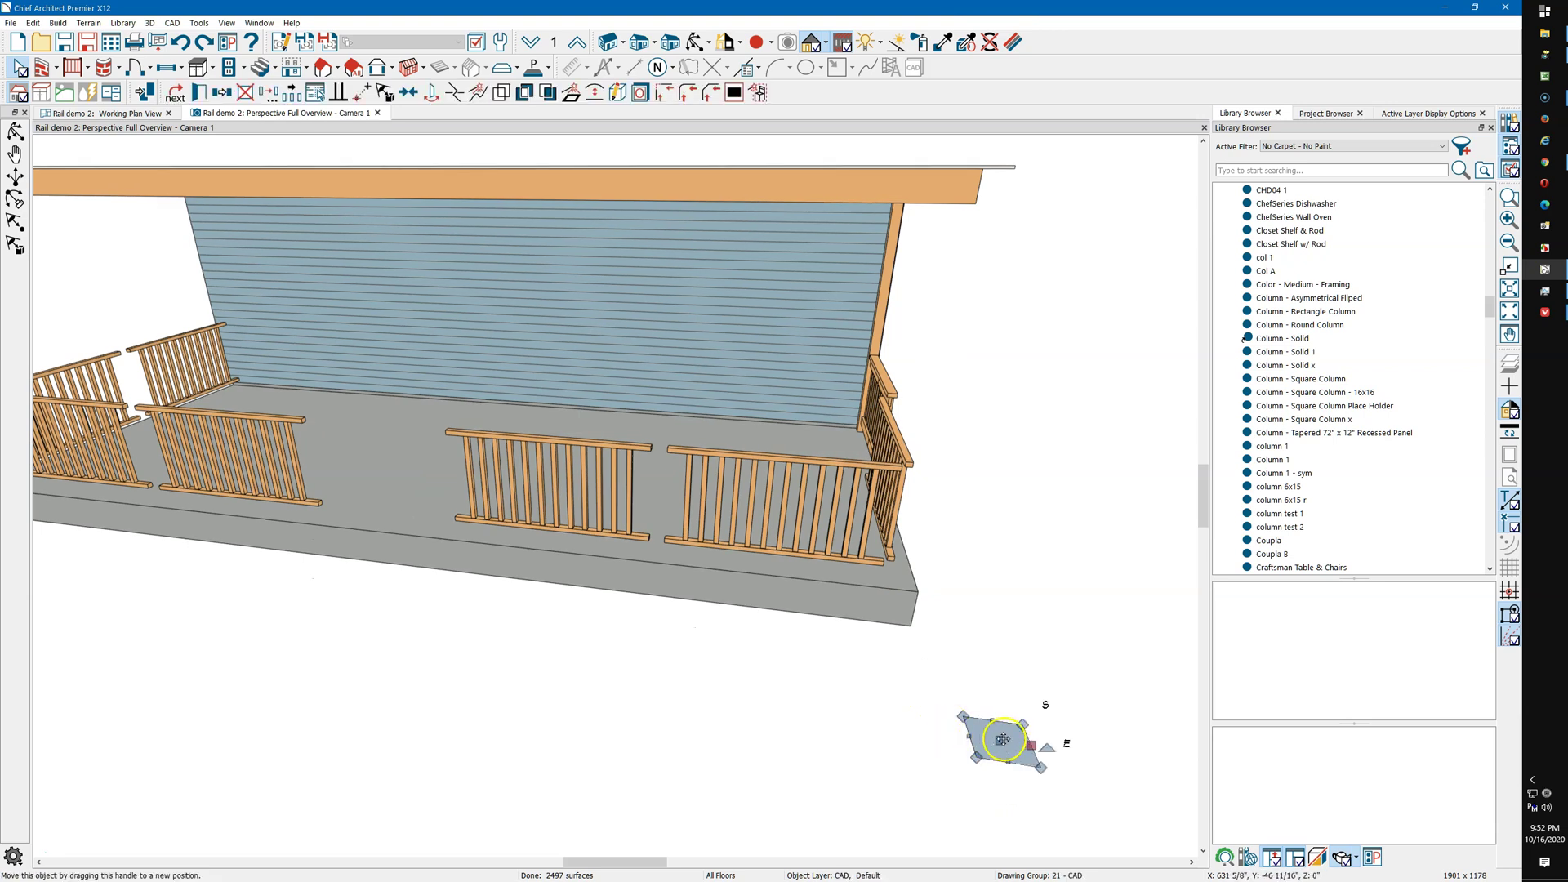
key(Escape)
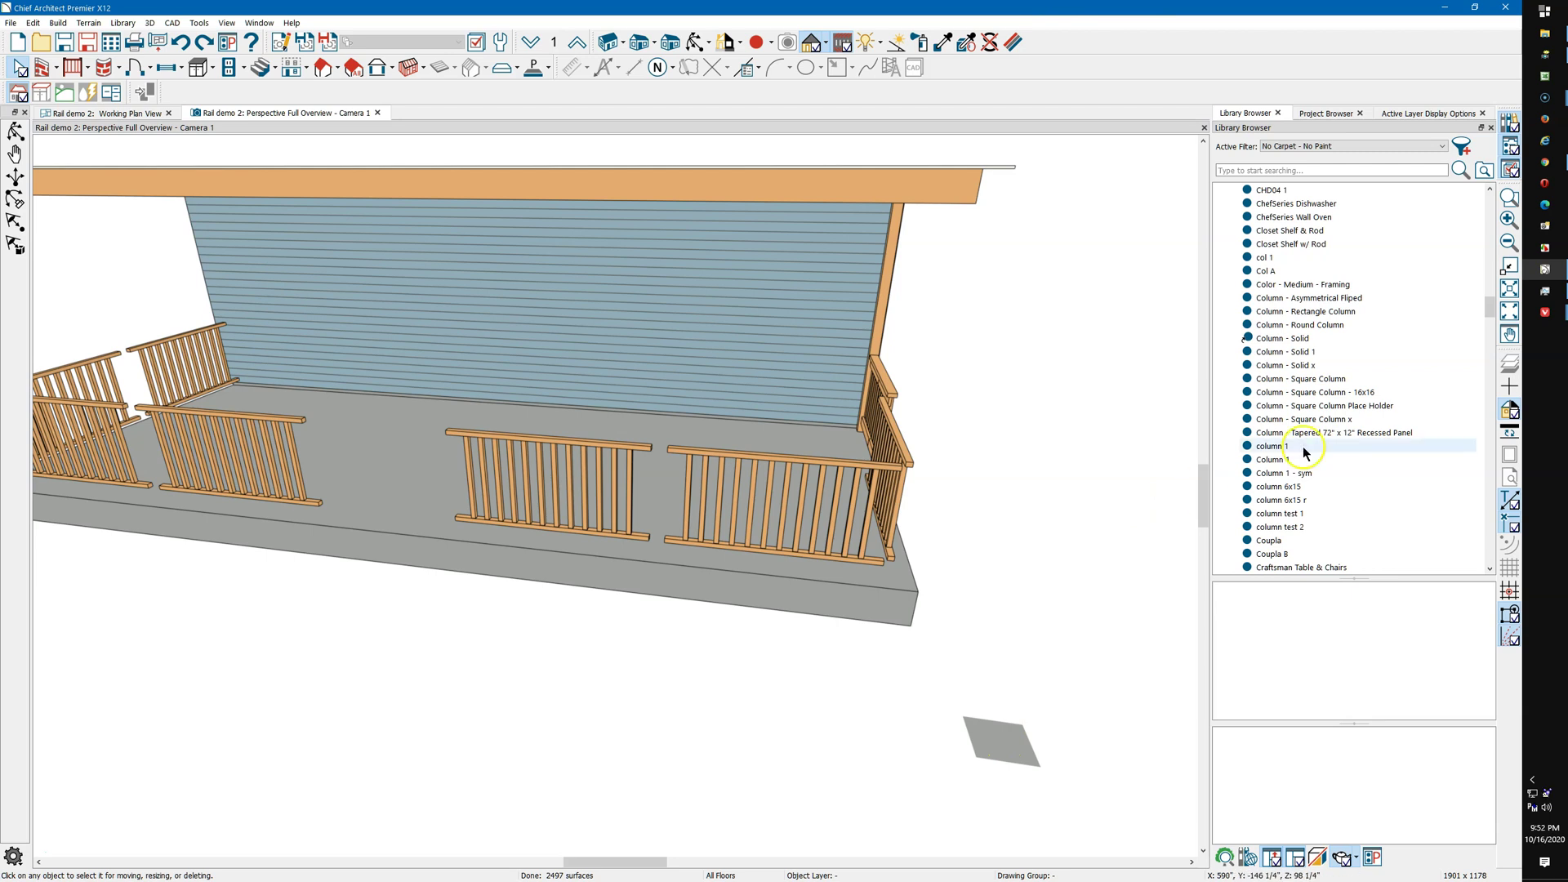
Inspect the origin offset and bounding box sizing in the symbol specification of Column - Square Column Place Holder
click(1342, 406)
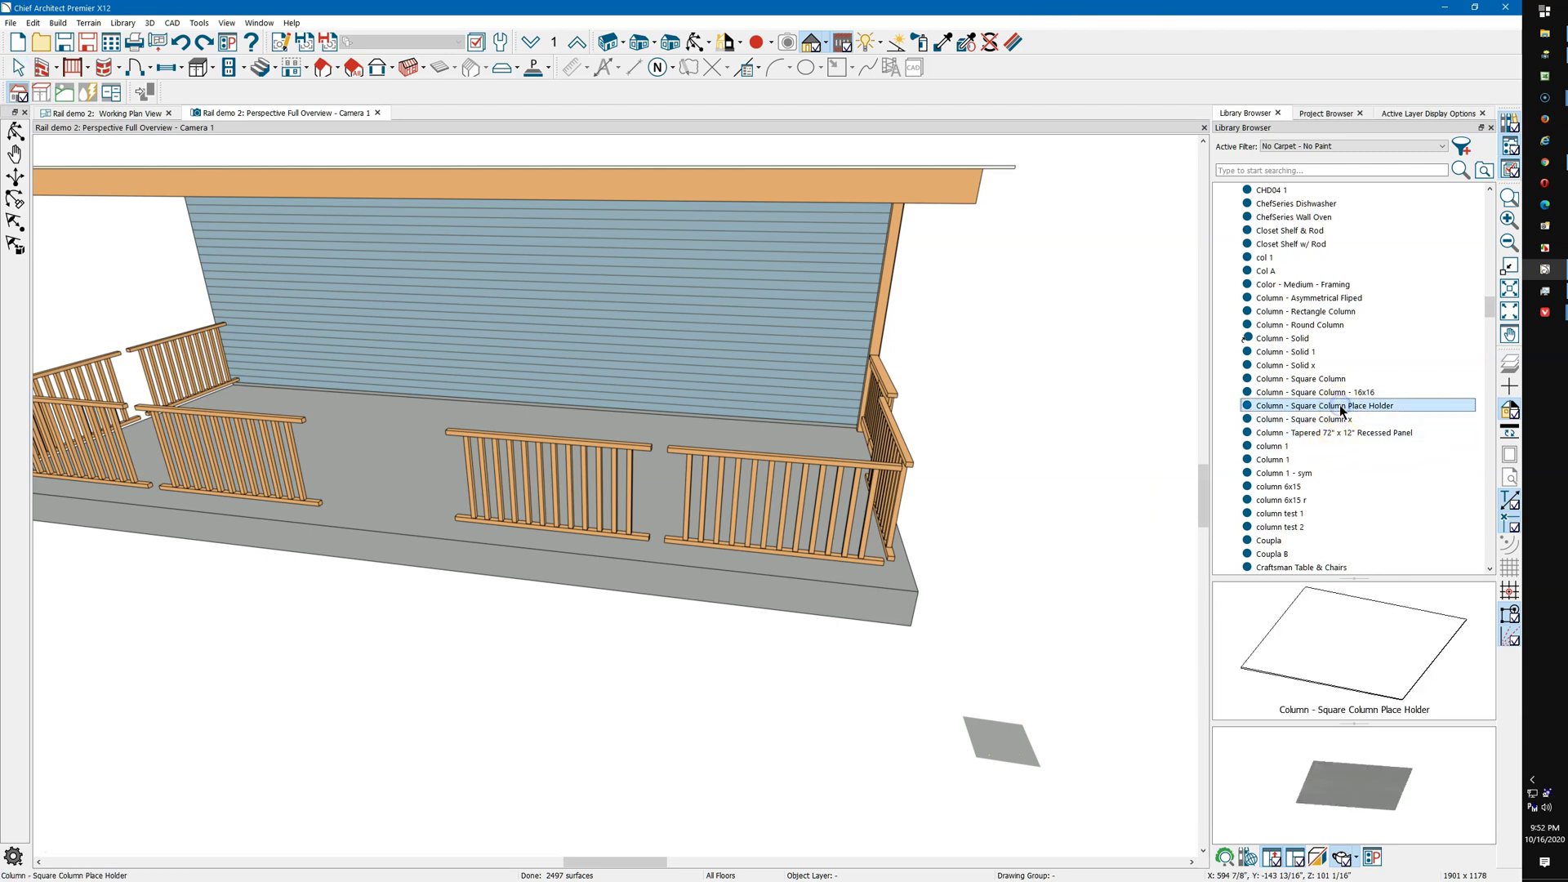
right_click(1341, 408)
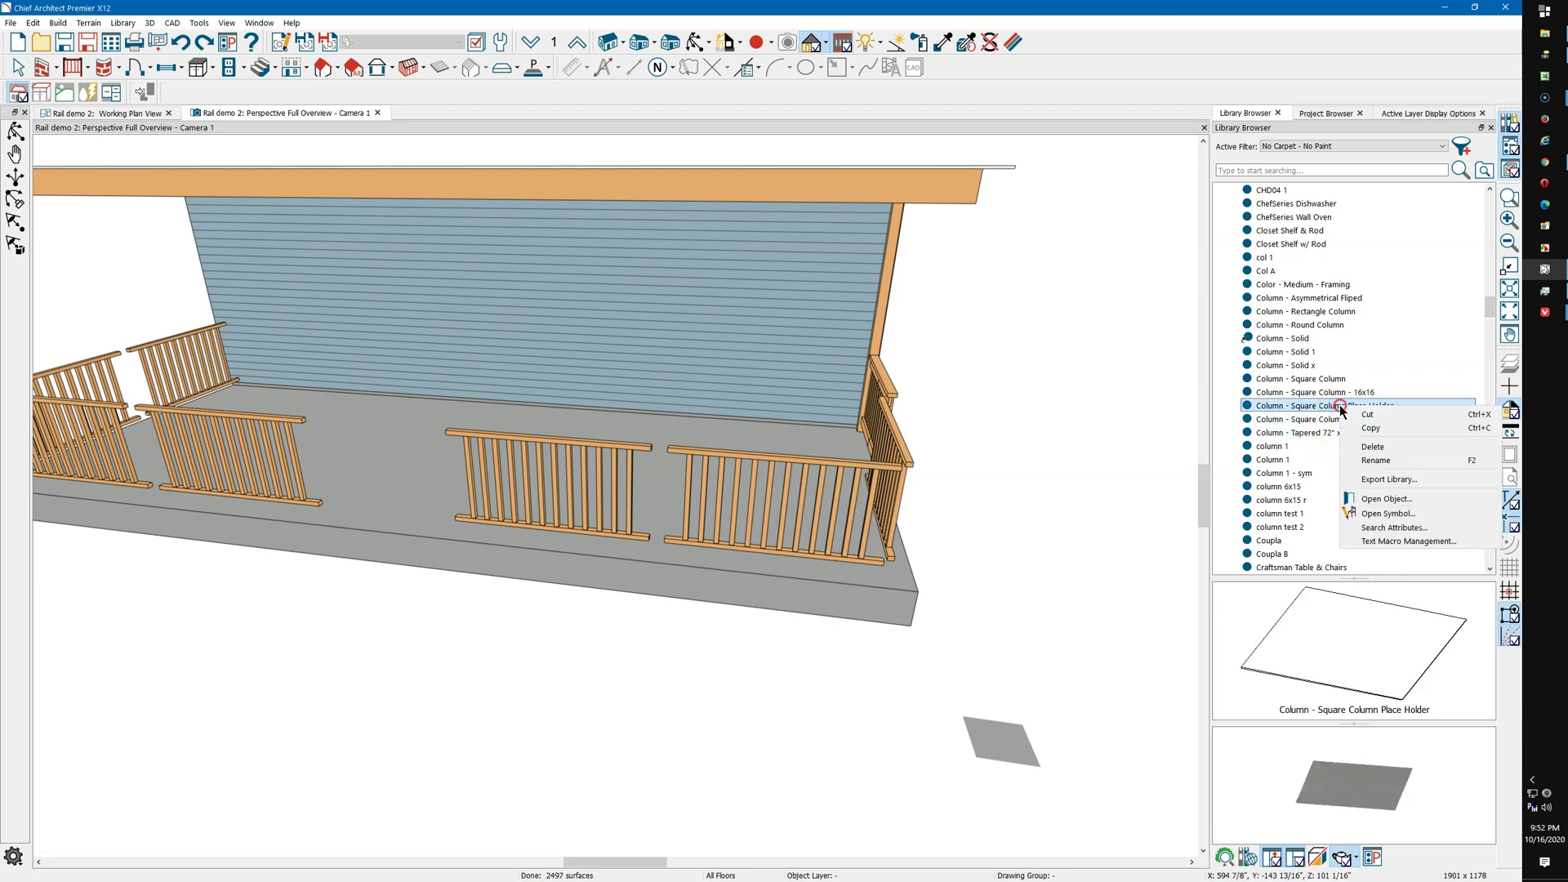
click(1396, 515)
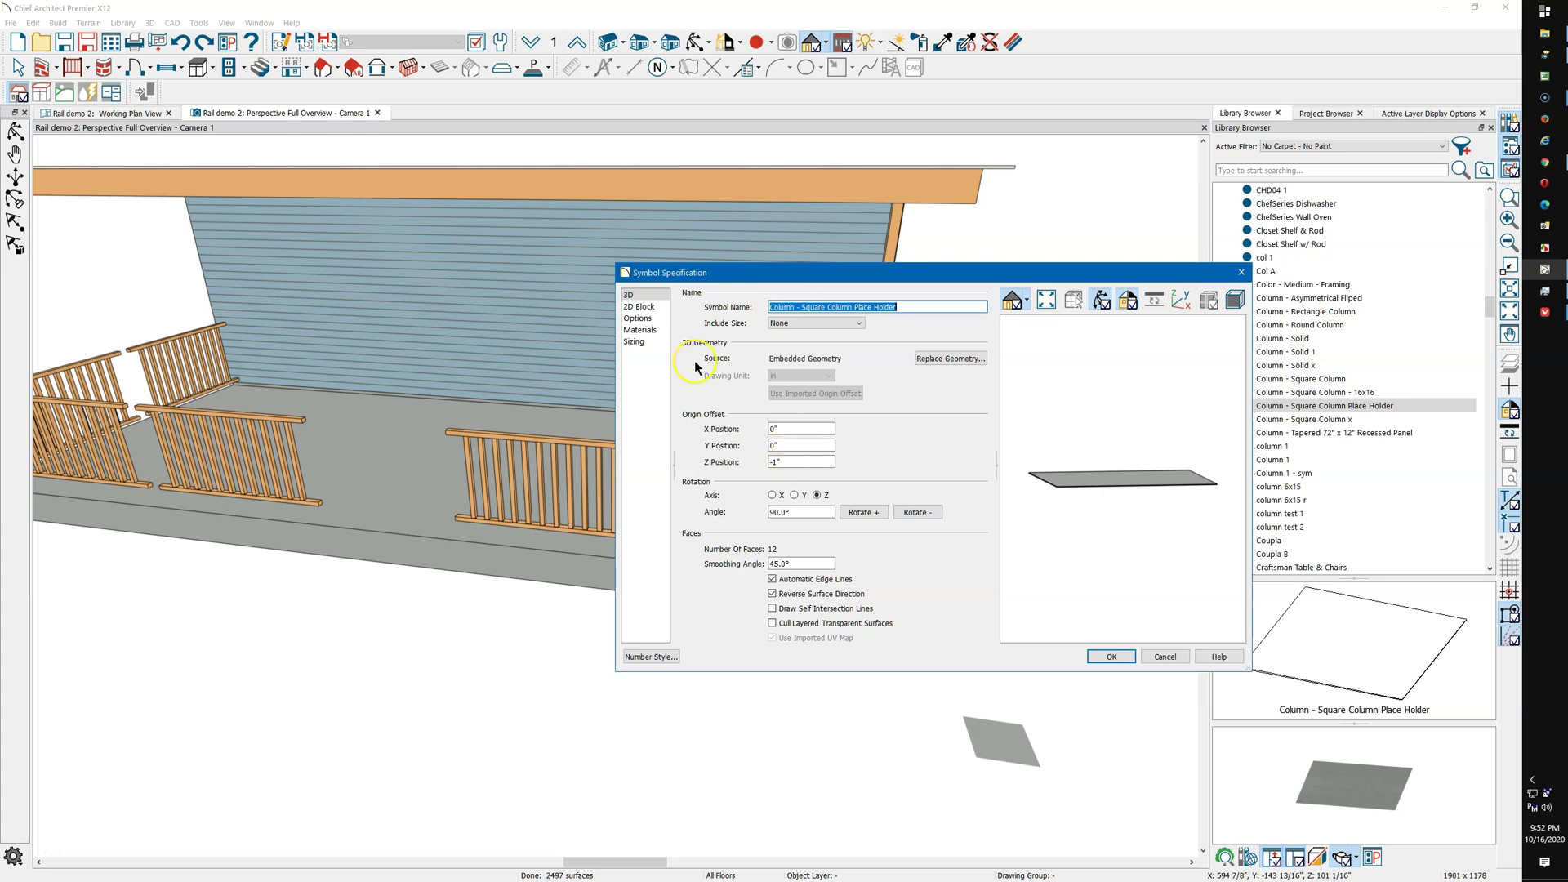
click(645, 341)
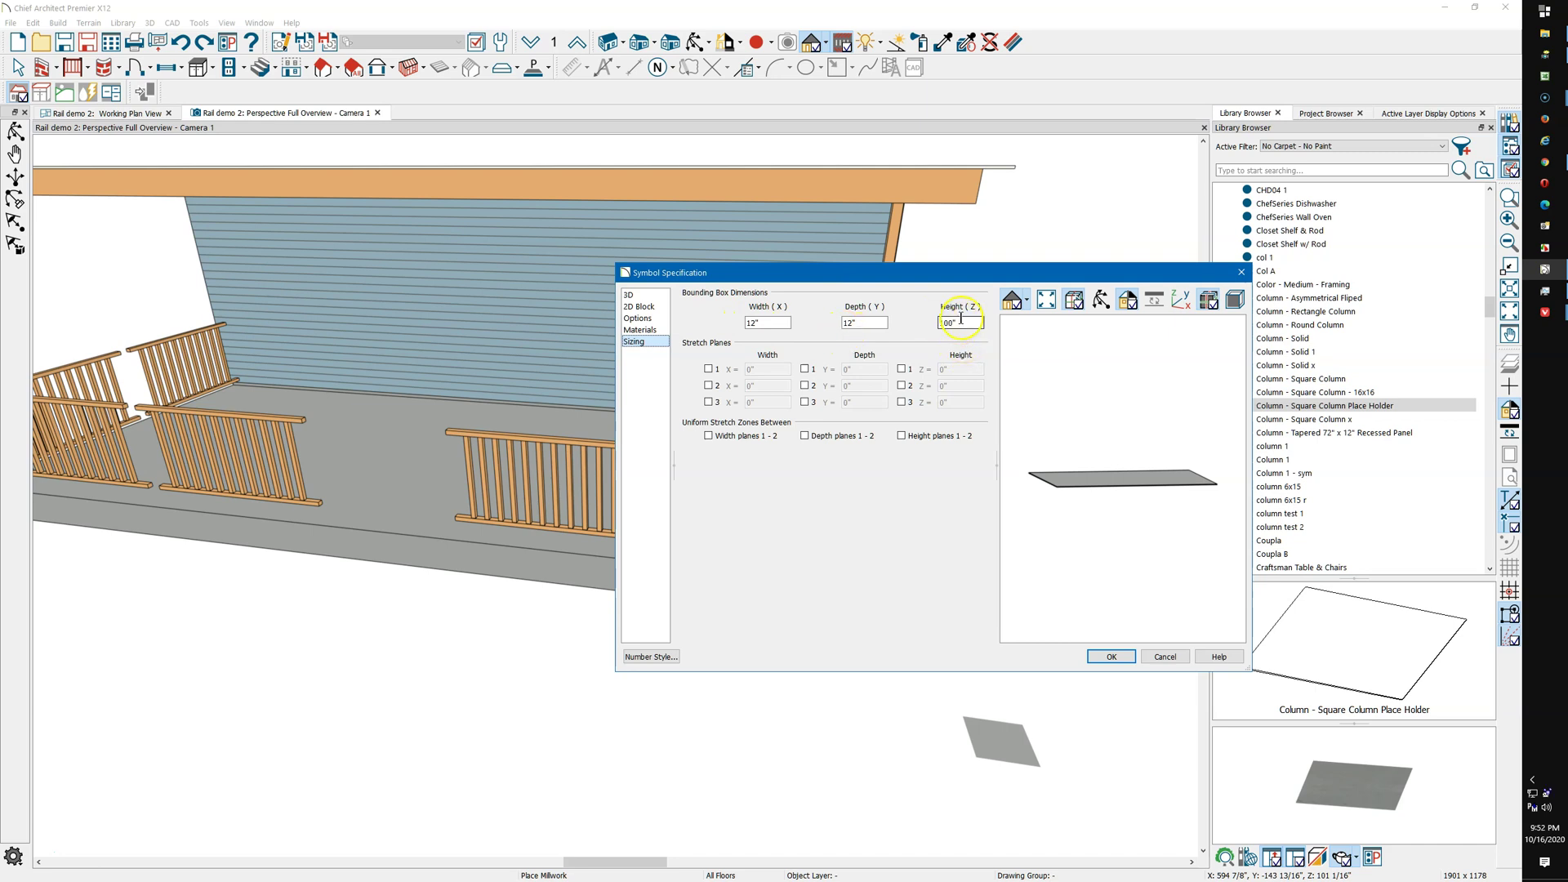
click(1163, 657)
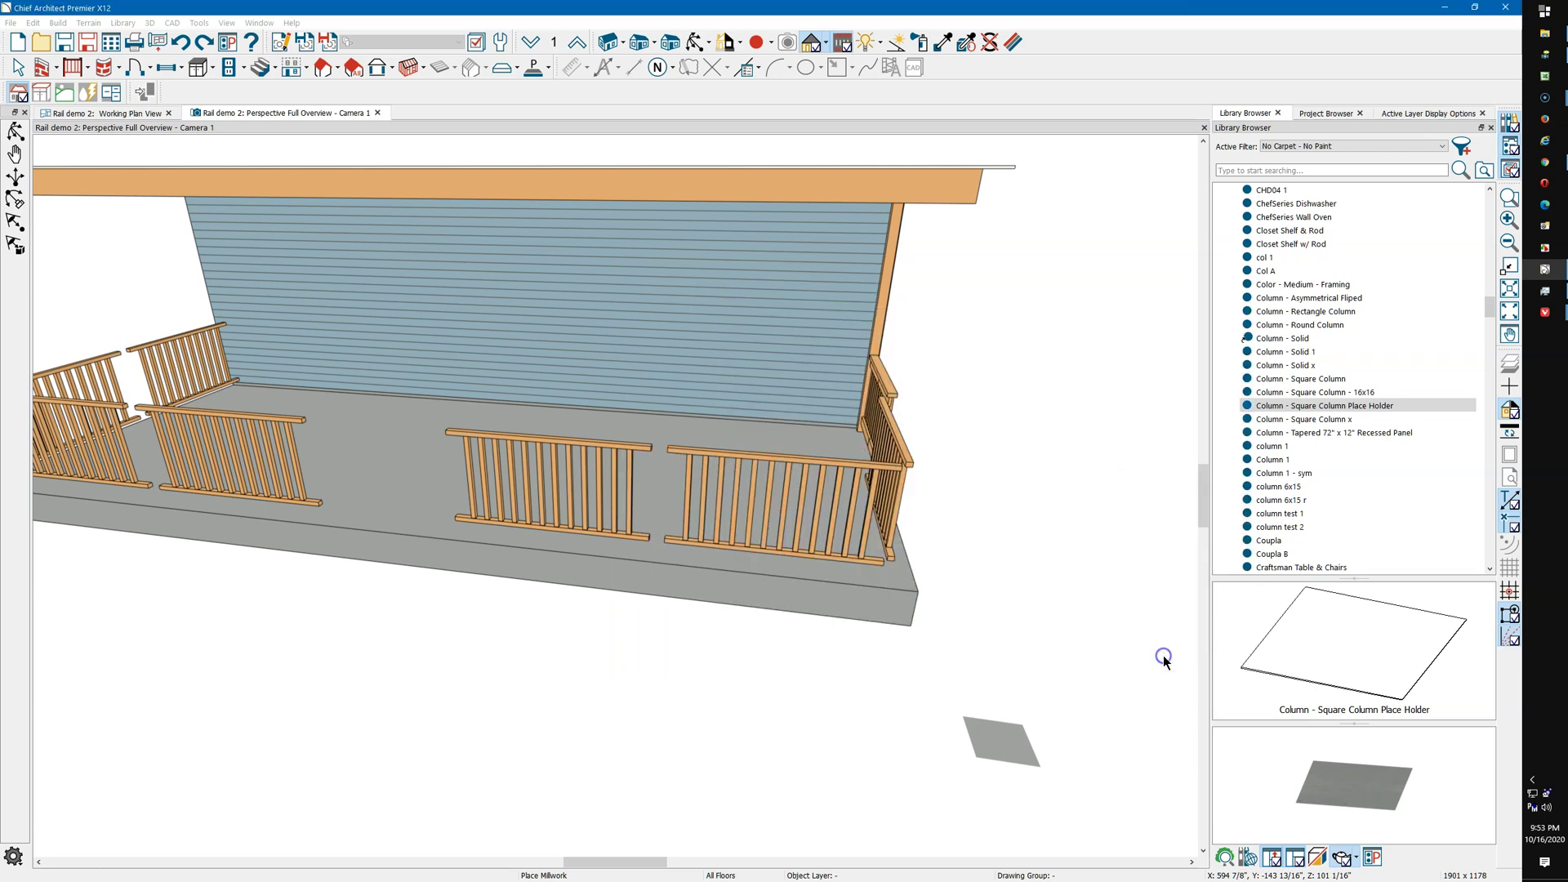
key(Escape)
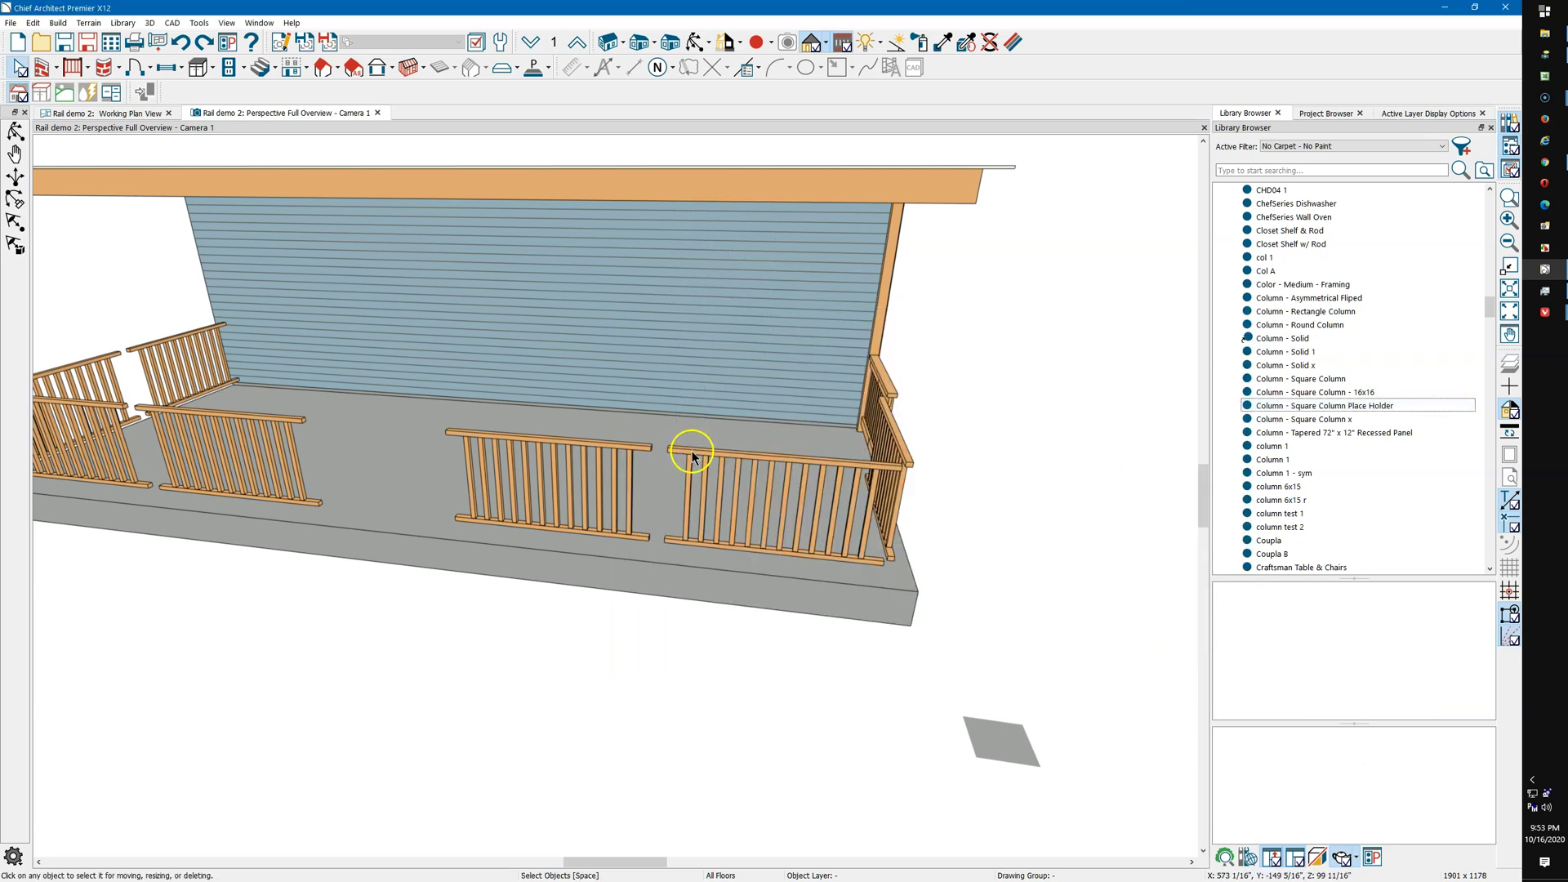
Check the newel and baluster settings of the front porch railing
click(691, 454)
double_click(693, 451)
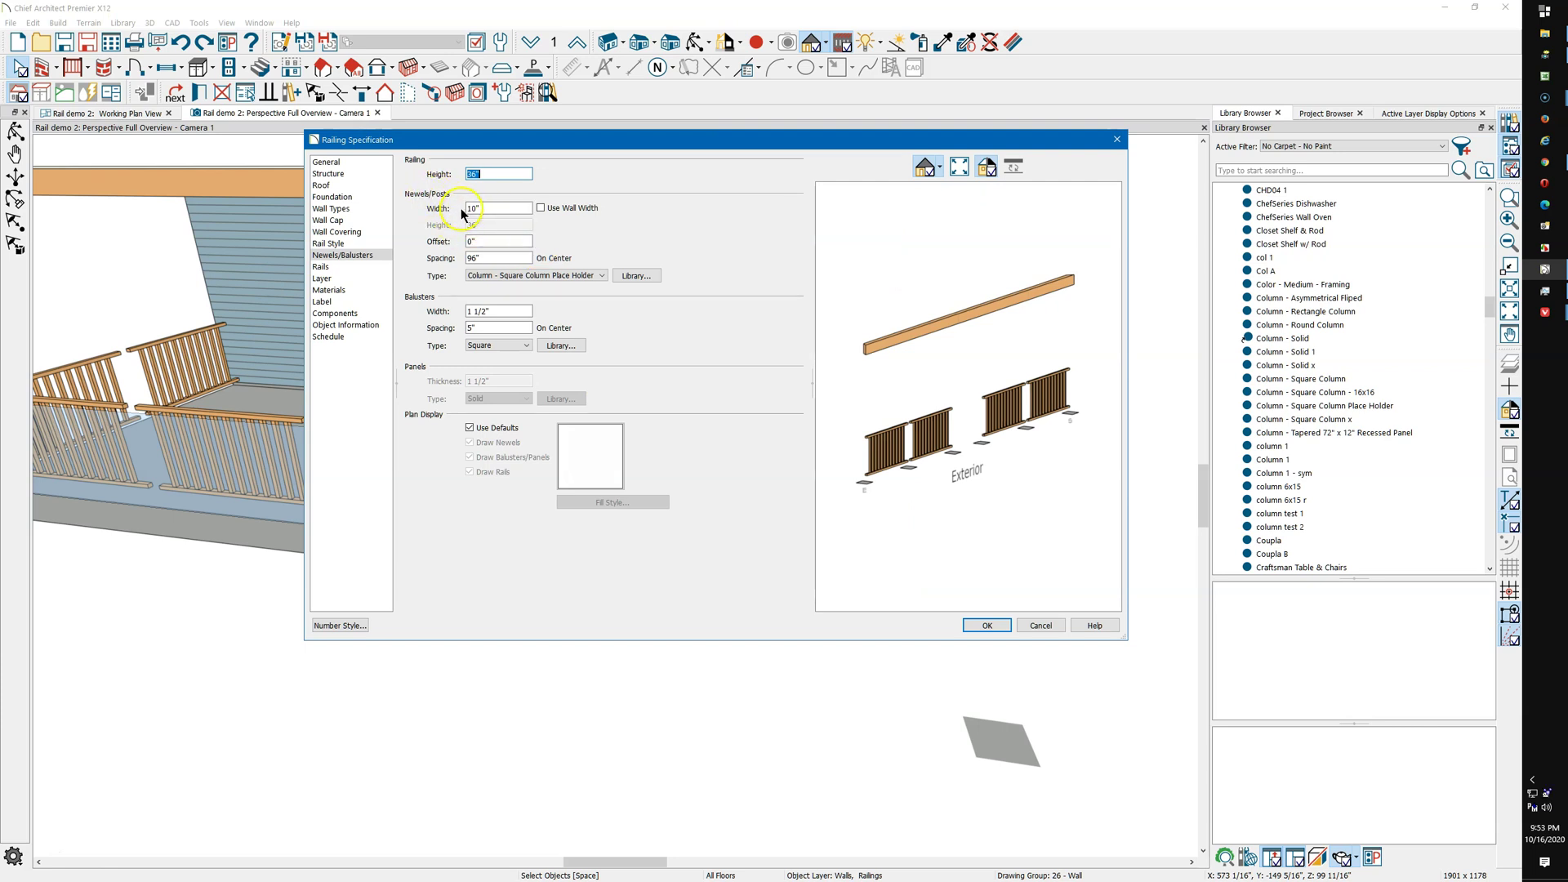
click(1118, 142)
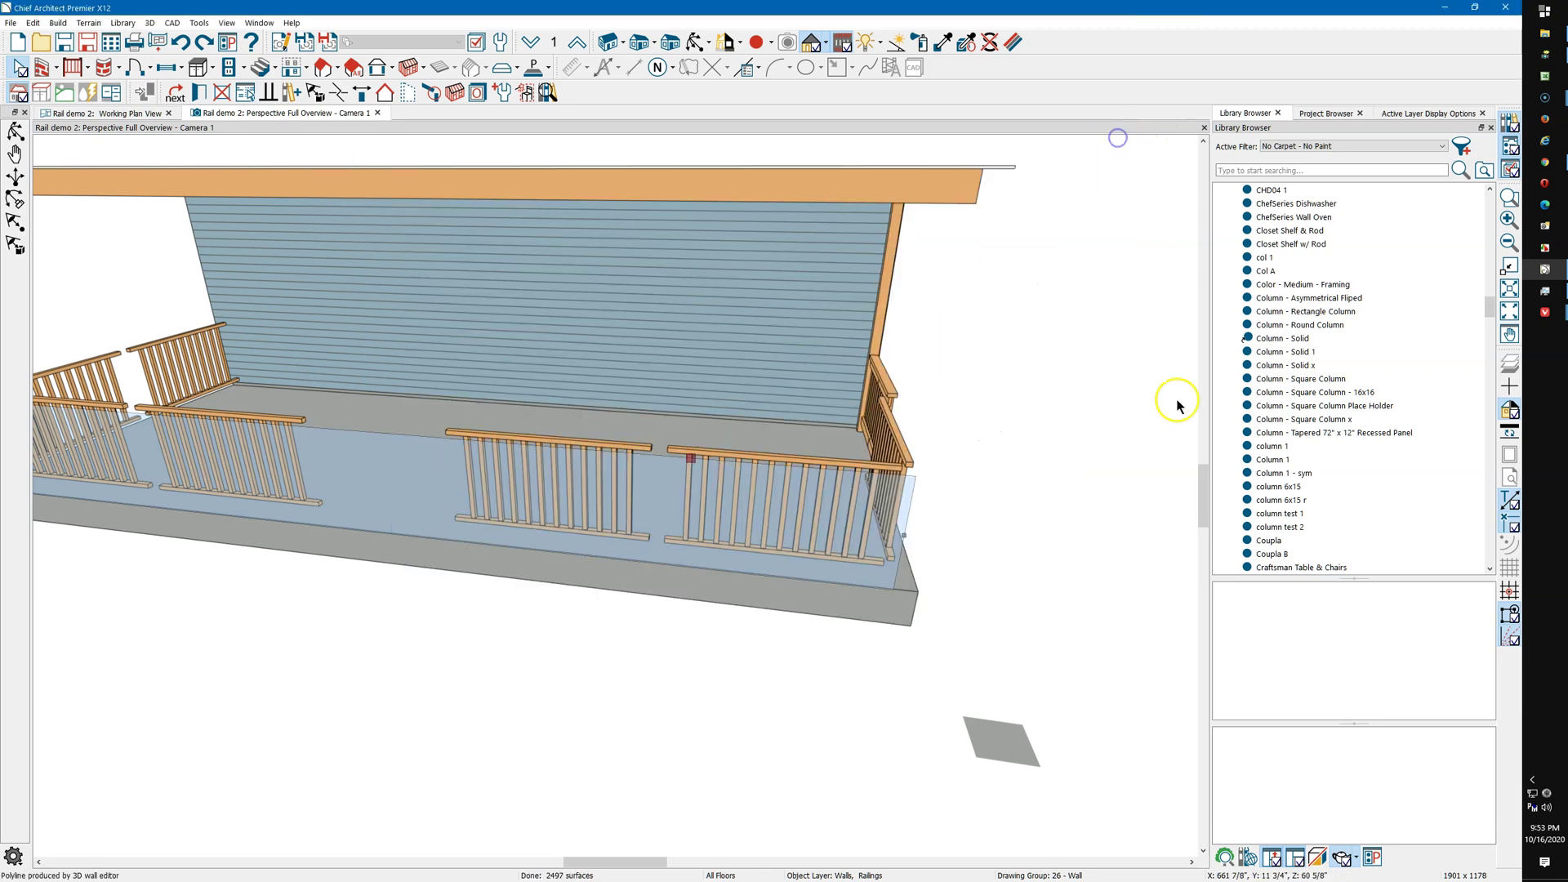
Inspect the bounding box sizing, height stretch plane and origin offset in the symbol specification of Column - Square Column x
click(1321, 420)
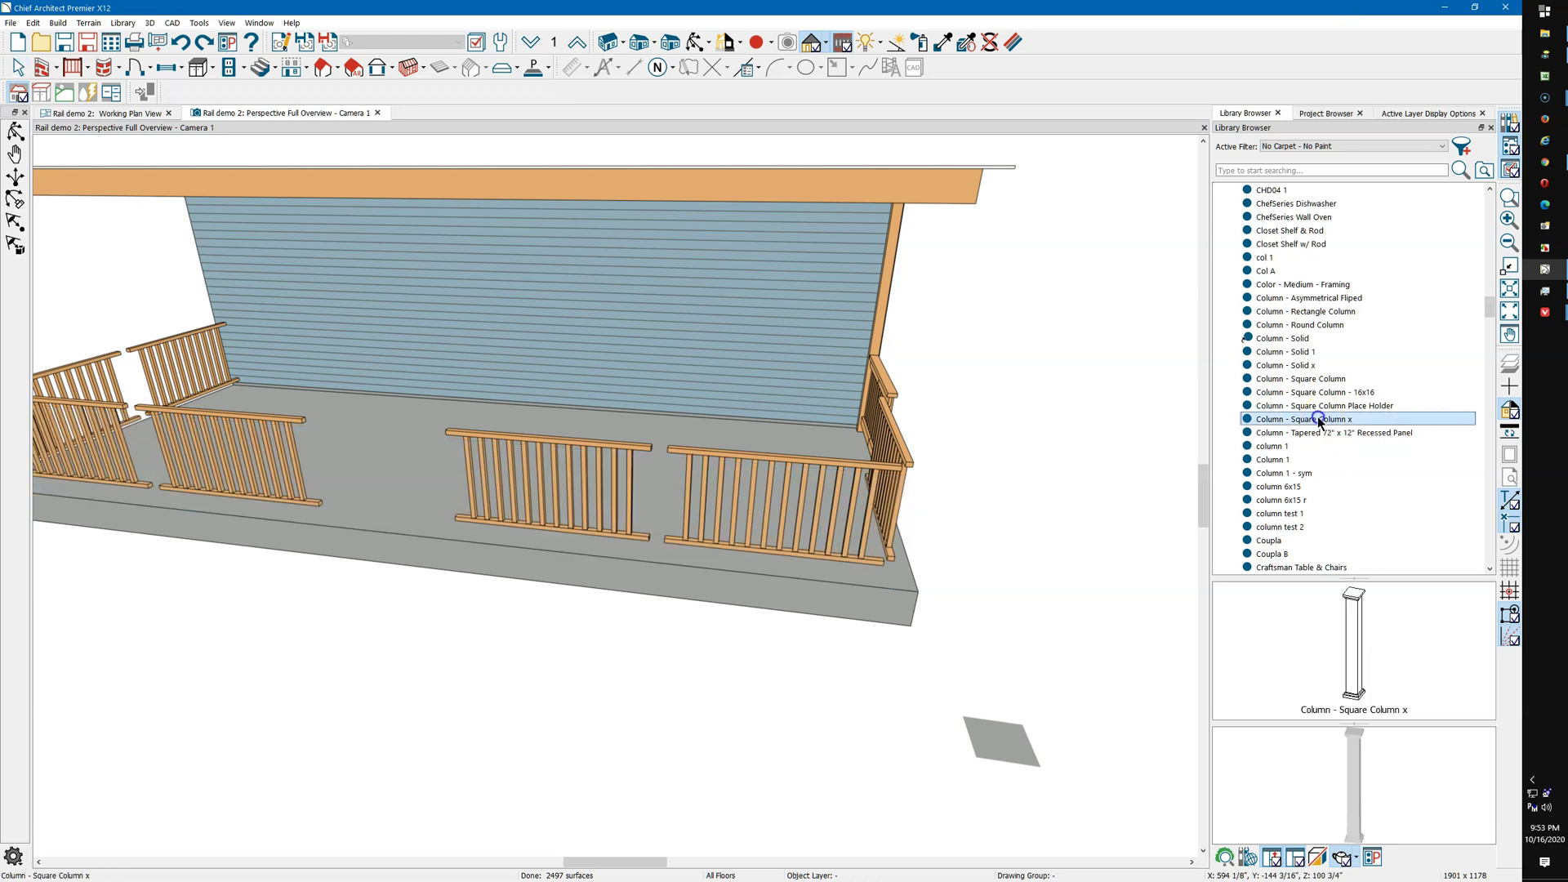
right_click(1321, 419)
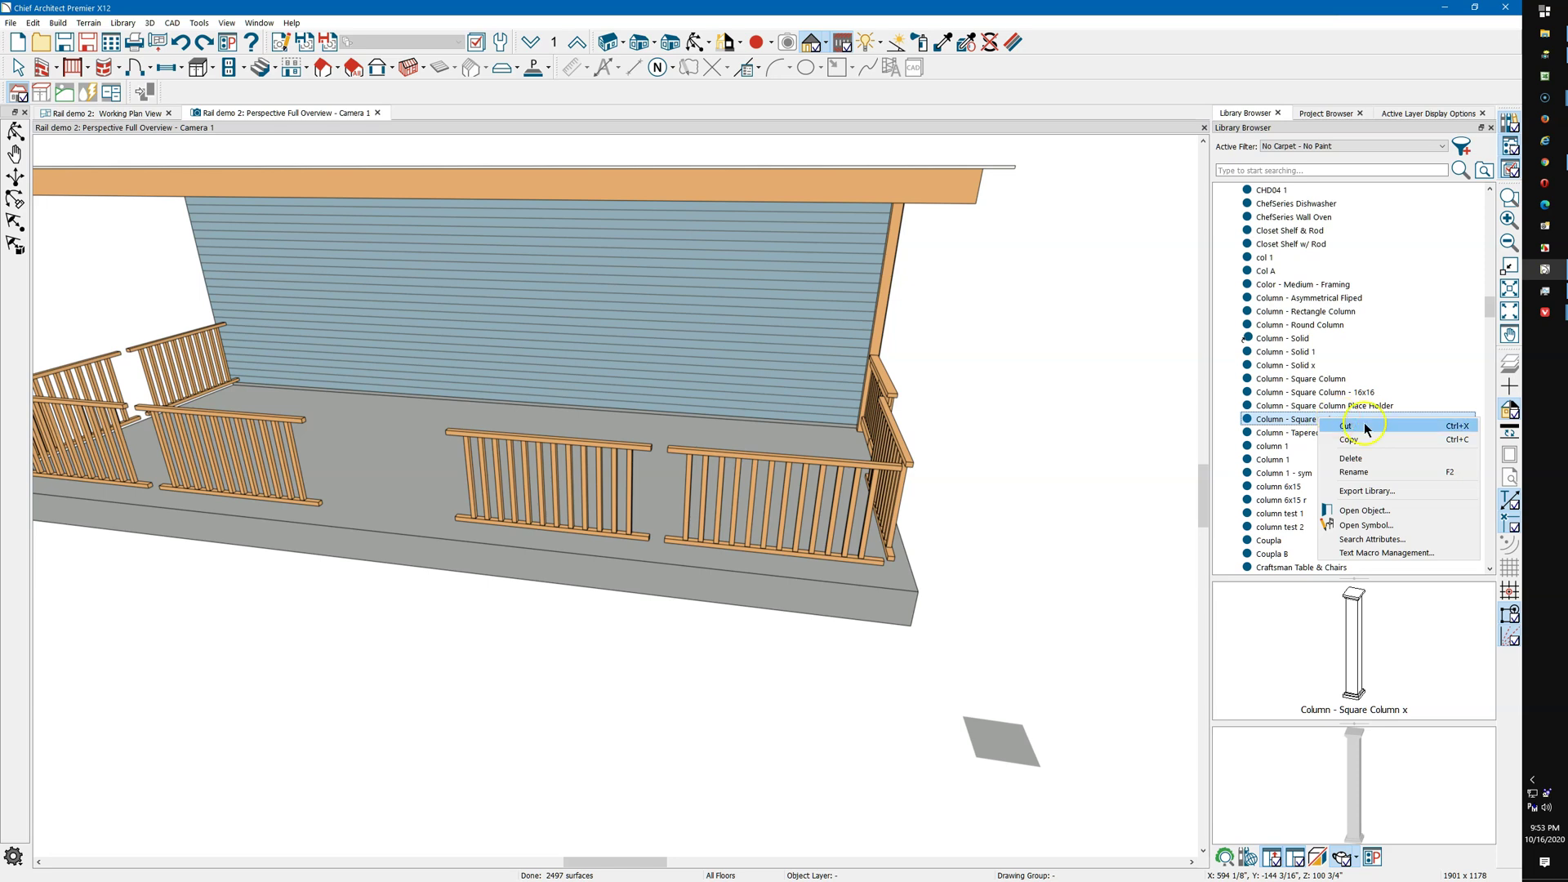
click(1377, 512)
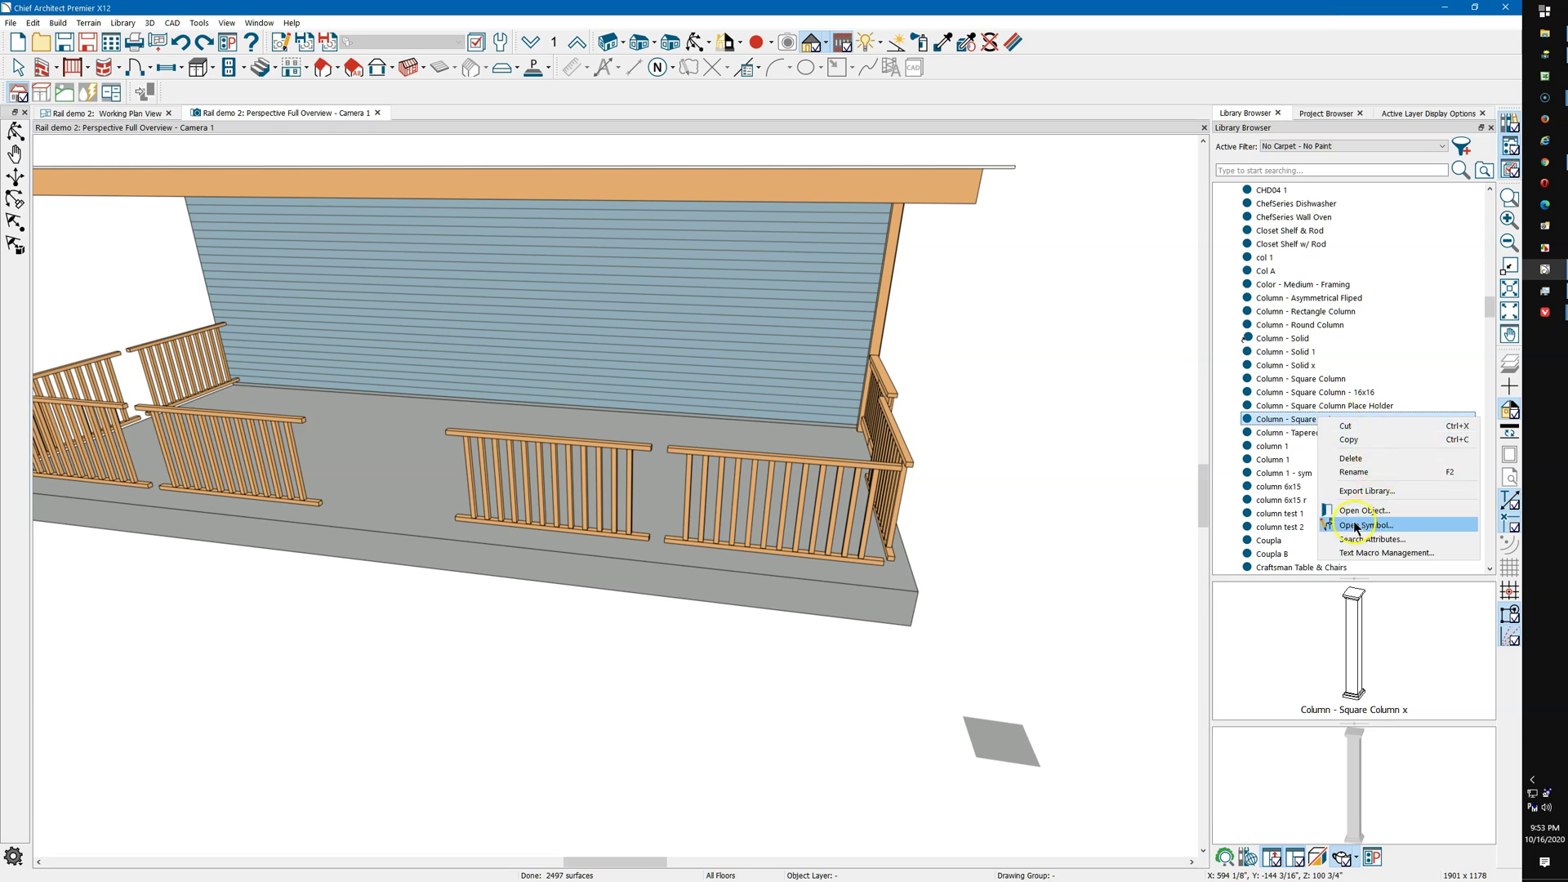
click(1362, 525)
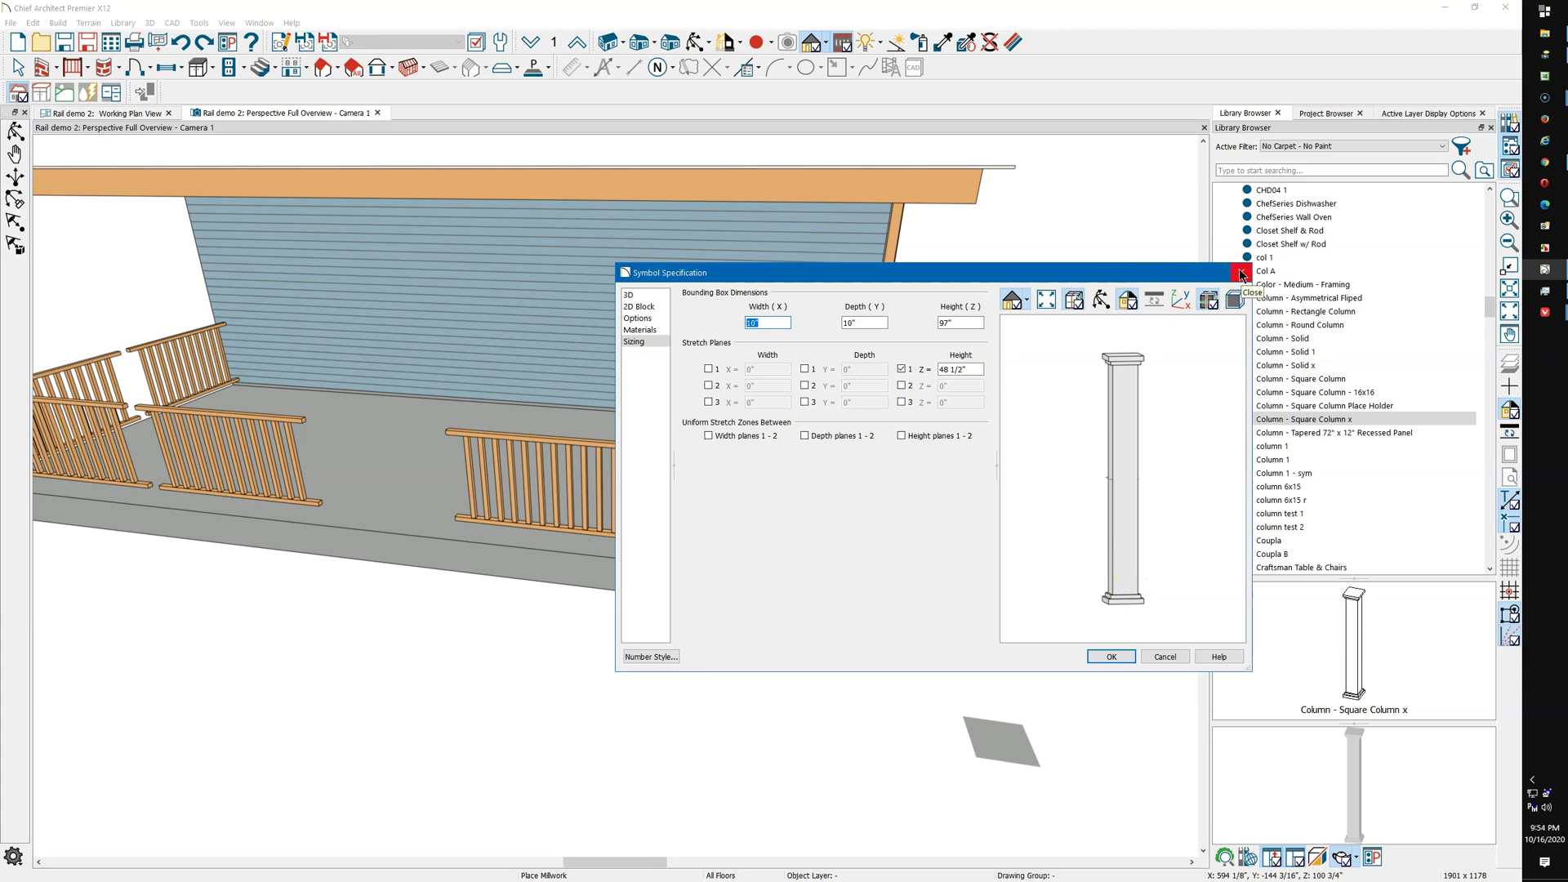
click(628, 294)
click(819, 444)
key(BackSpace)
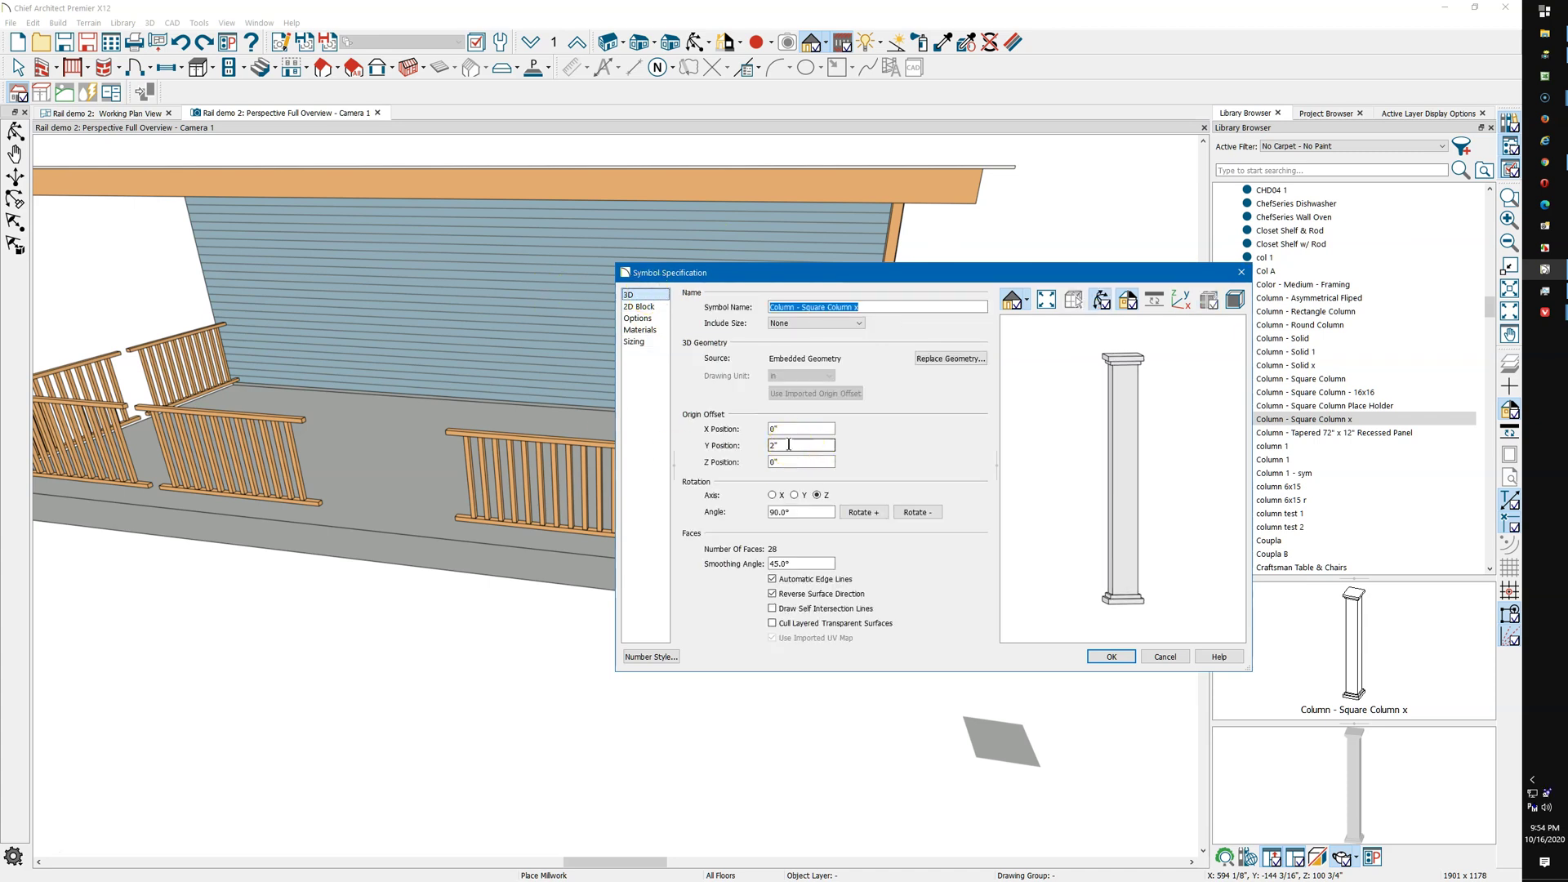
click(1110, 611)
click(1163, 657)
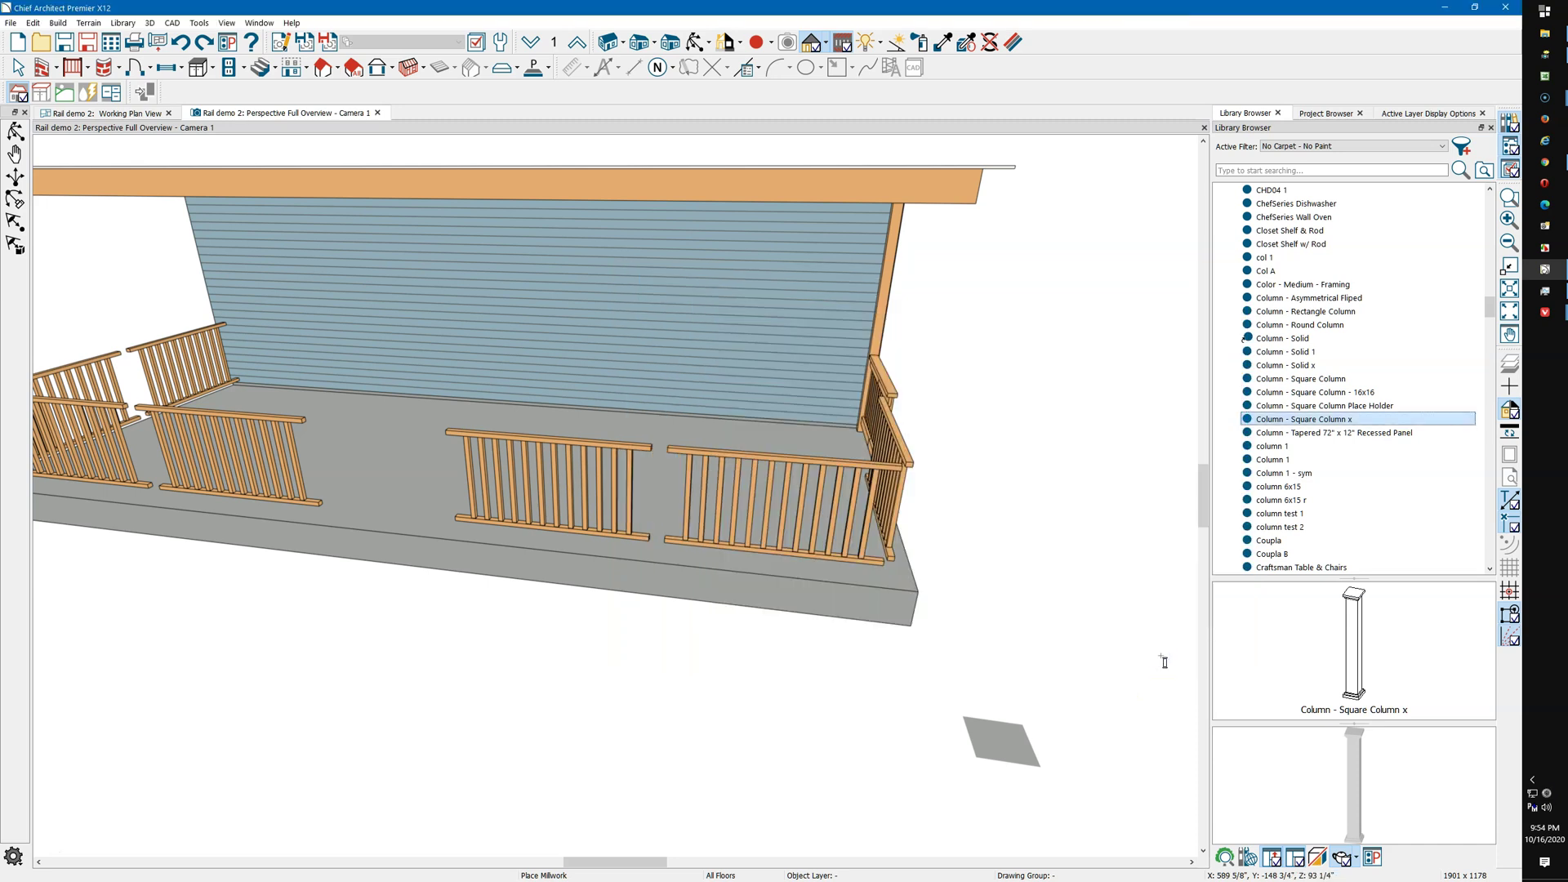
key(Escape)
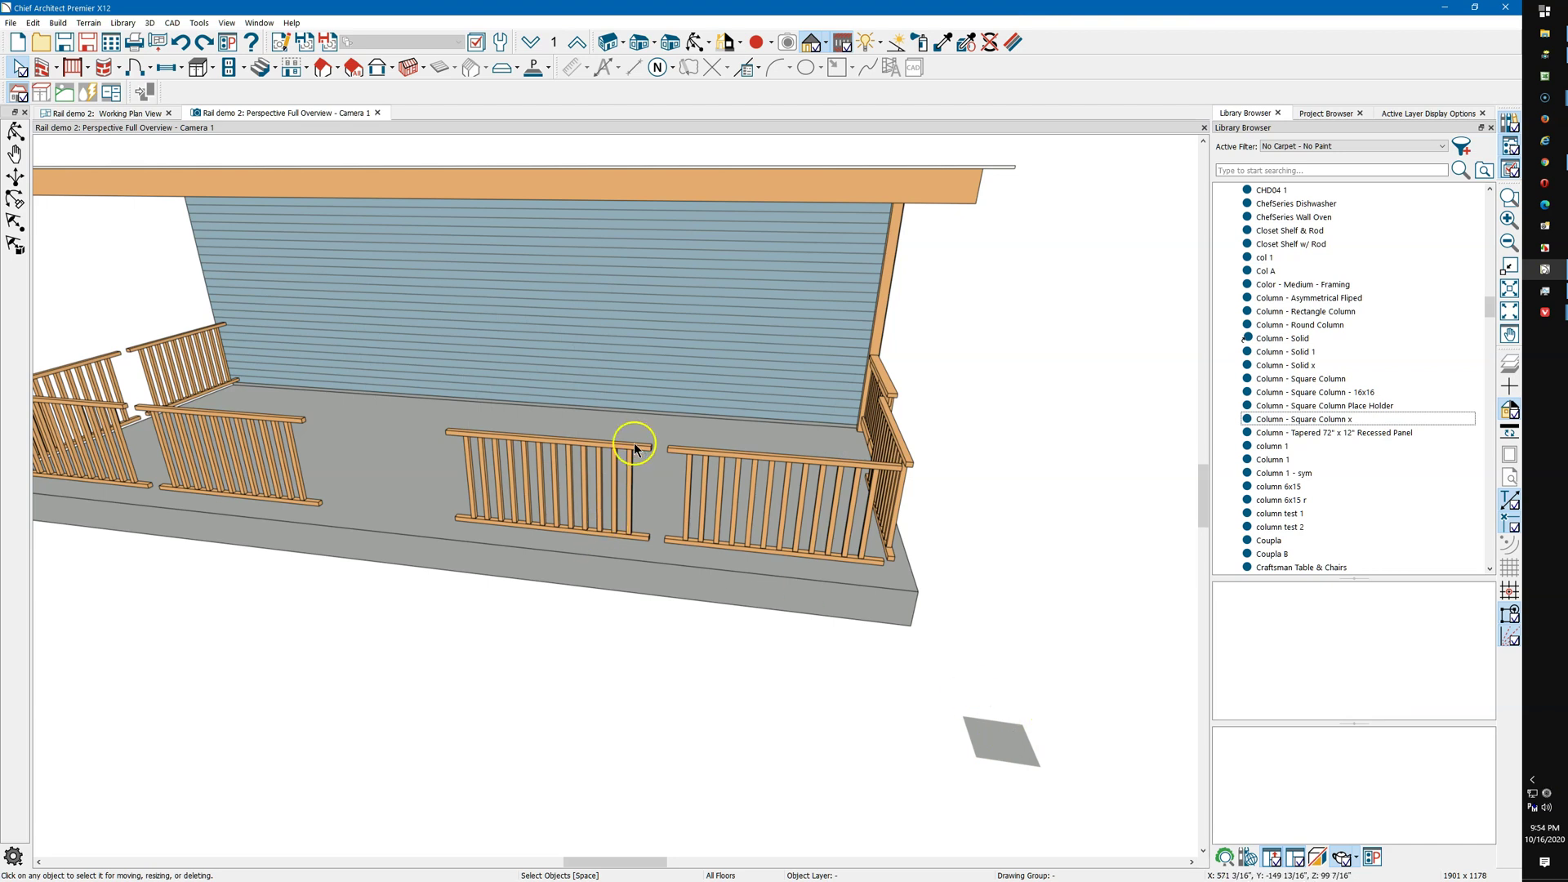
Replace the front porch railing's placeholder newels with the library item Column - Square Column x
click(1338, 420)
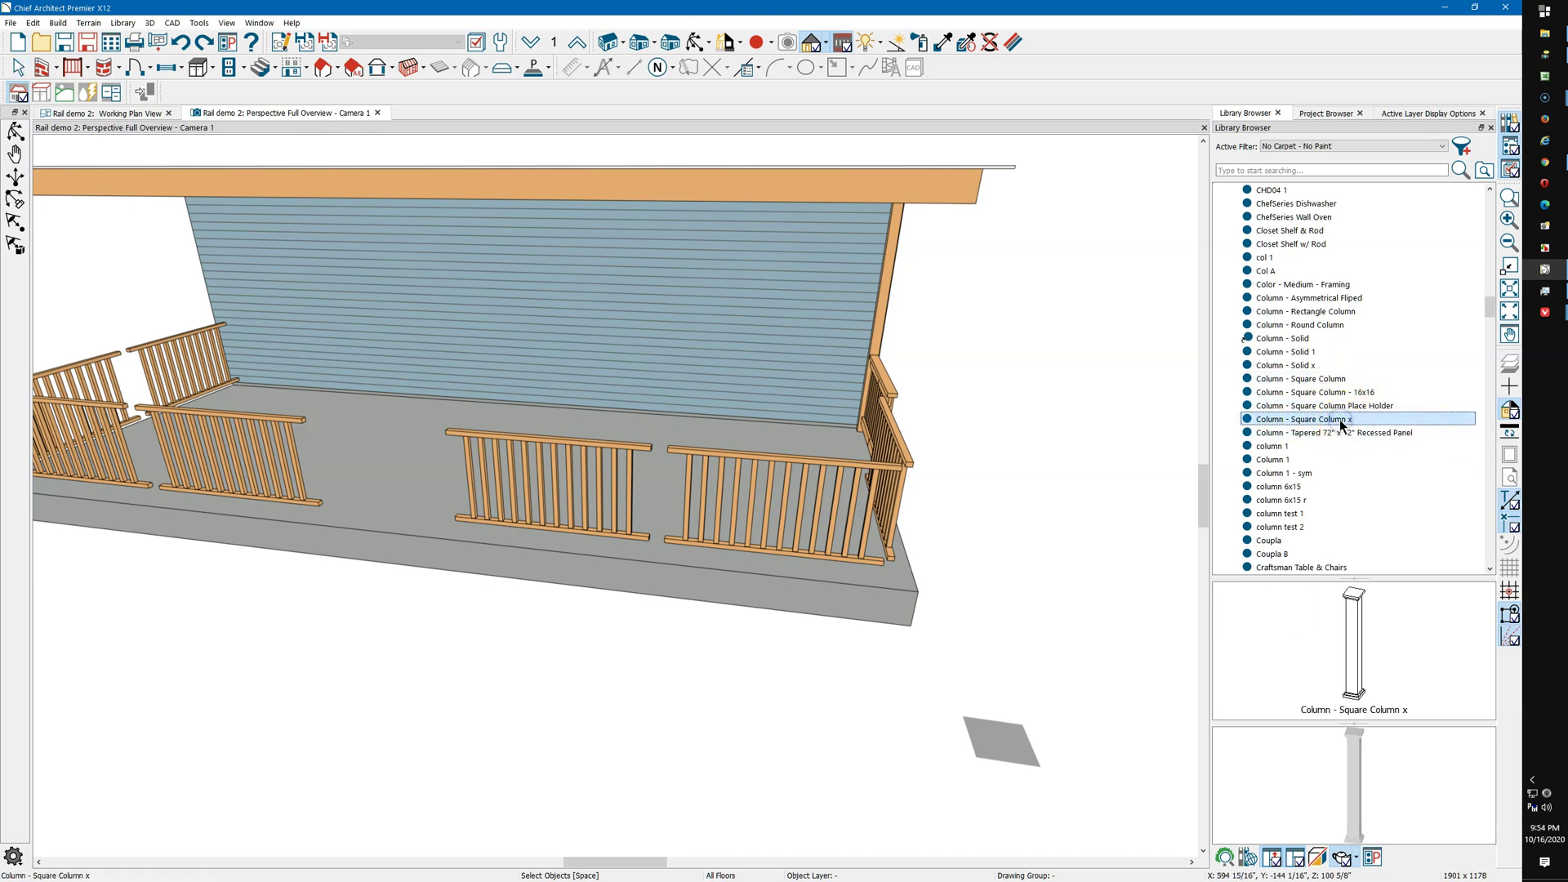
click(750, 463)
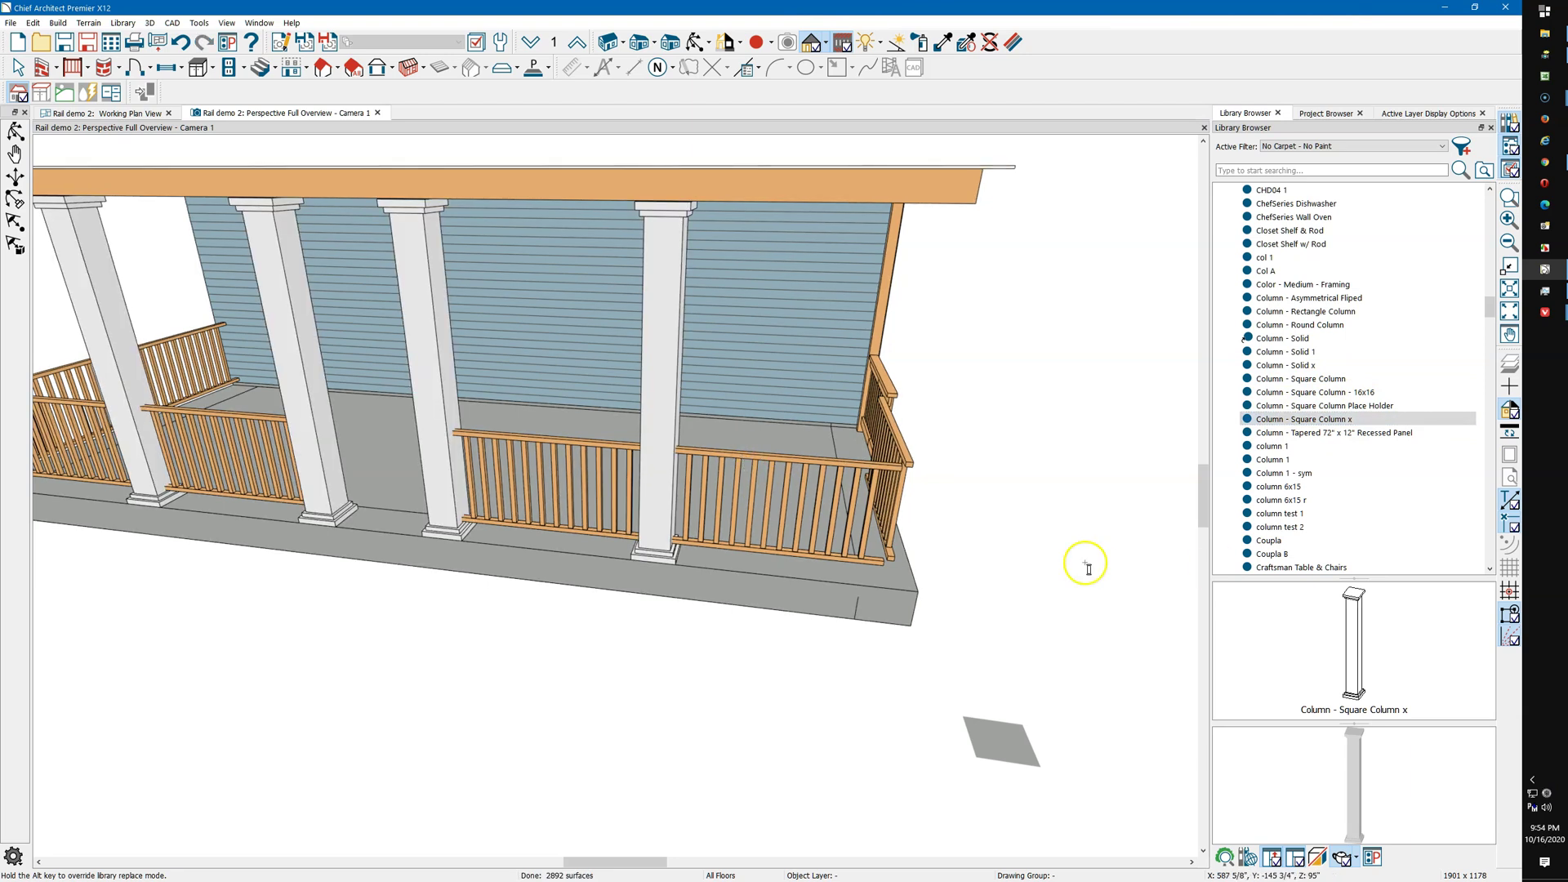
scroll(1062, 522, down, 2)
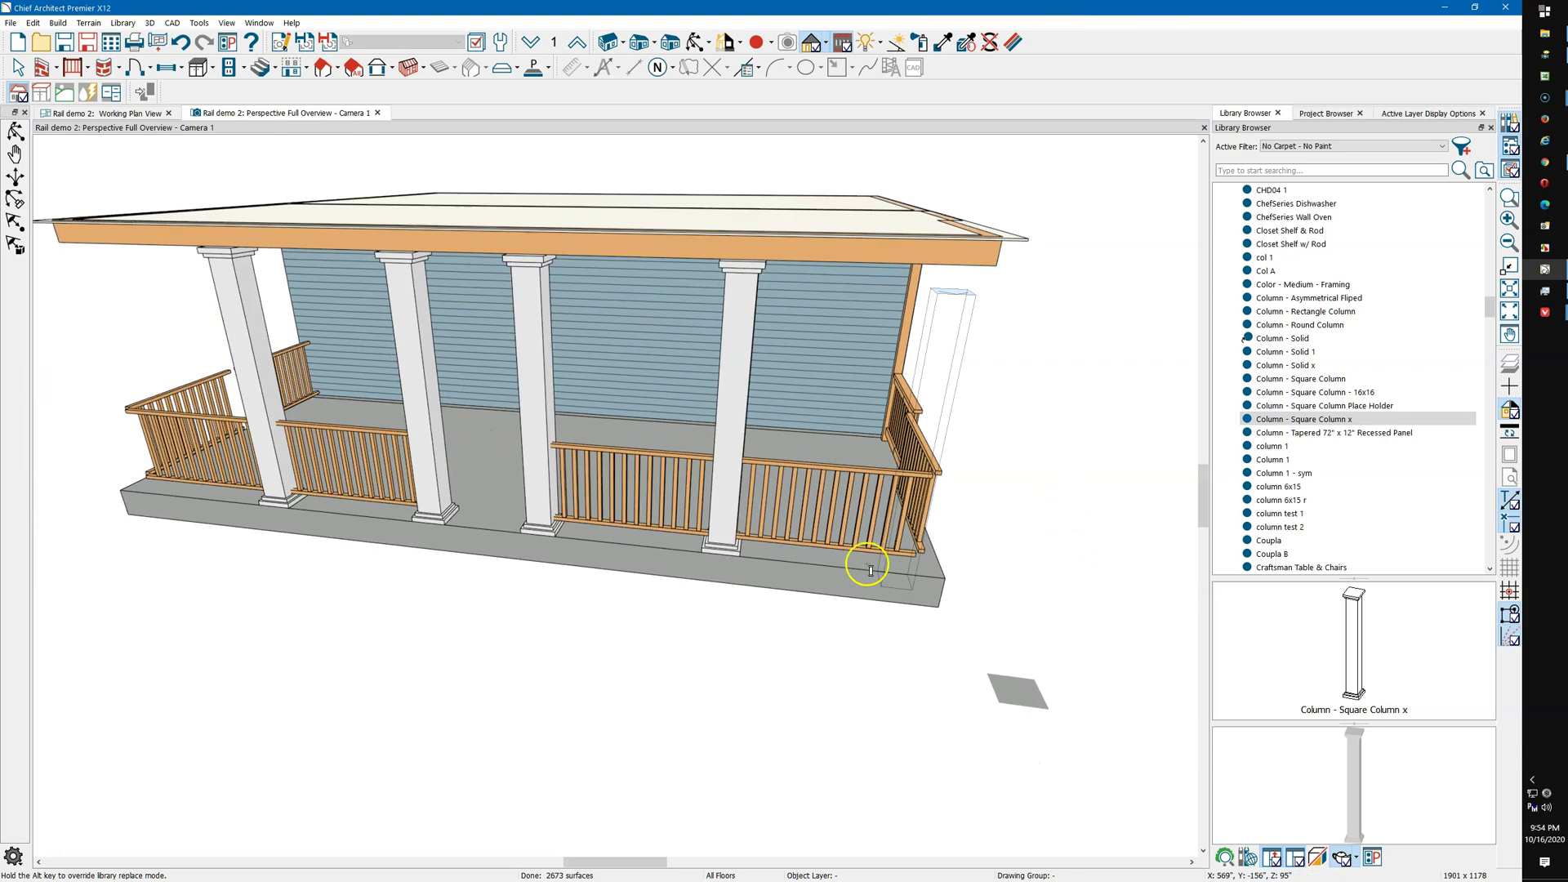
key(Escape)
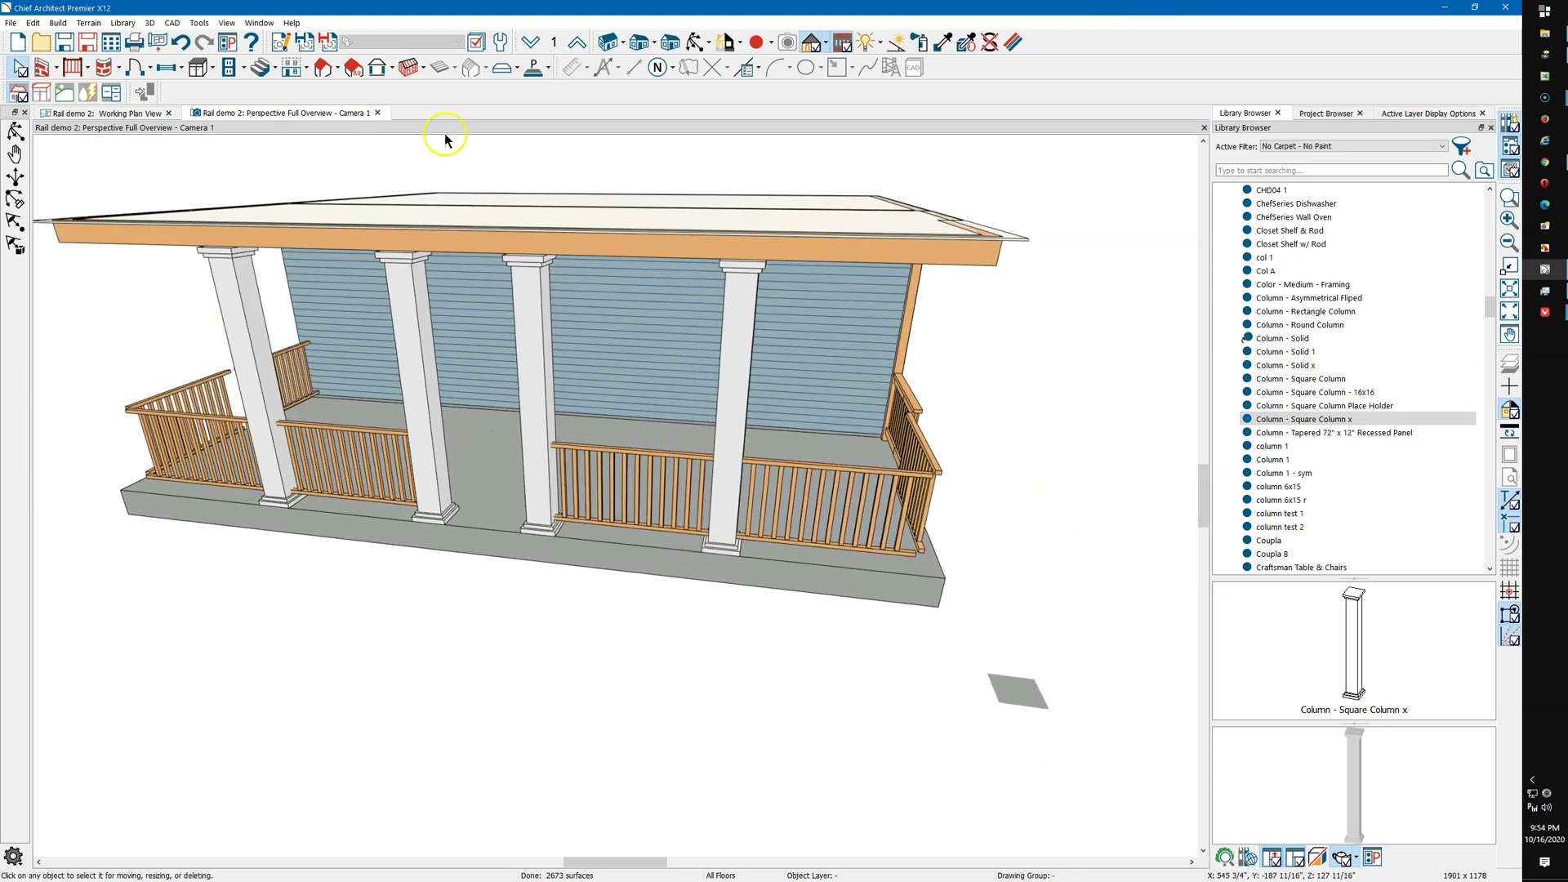
Examine how the new front columns meet the railings, the porch floor and the roof beam
click(695, 42)
drag(703, 347, 718, 301)
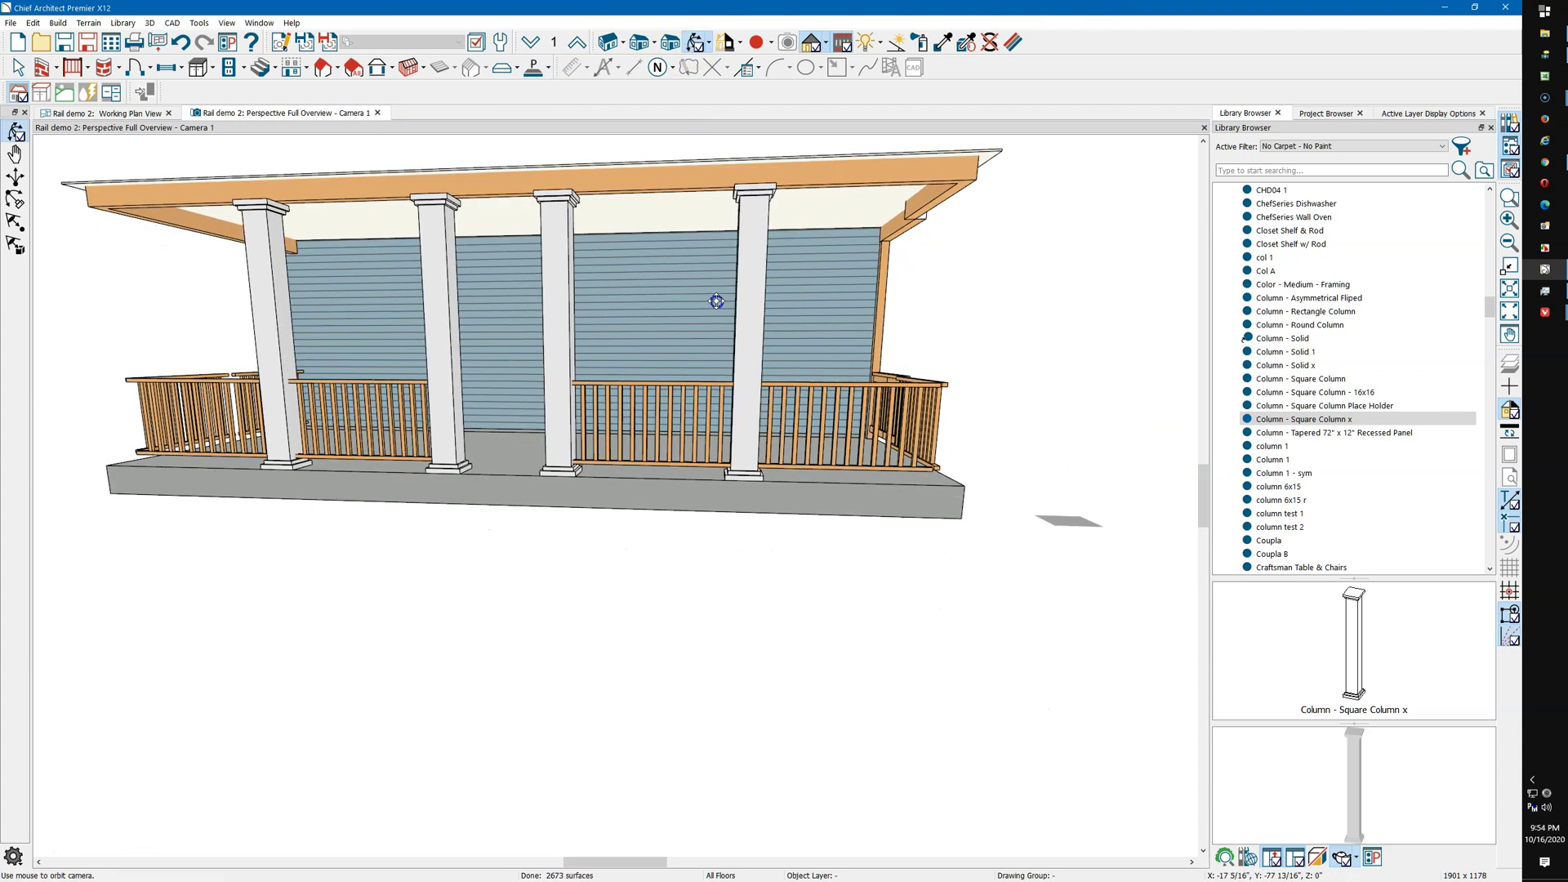
scroll(752, 456, up, 4)
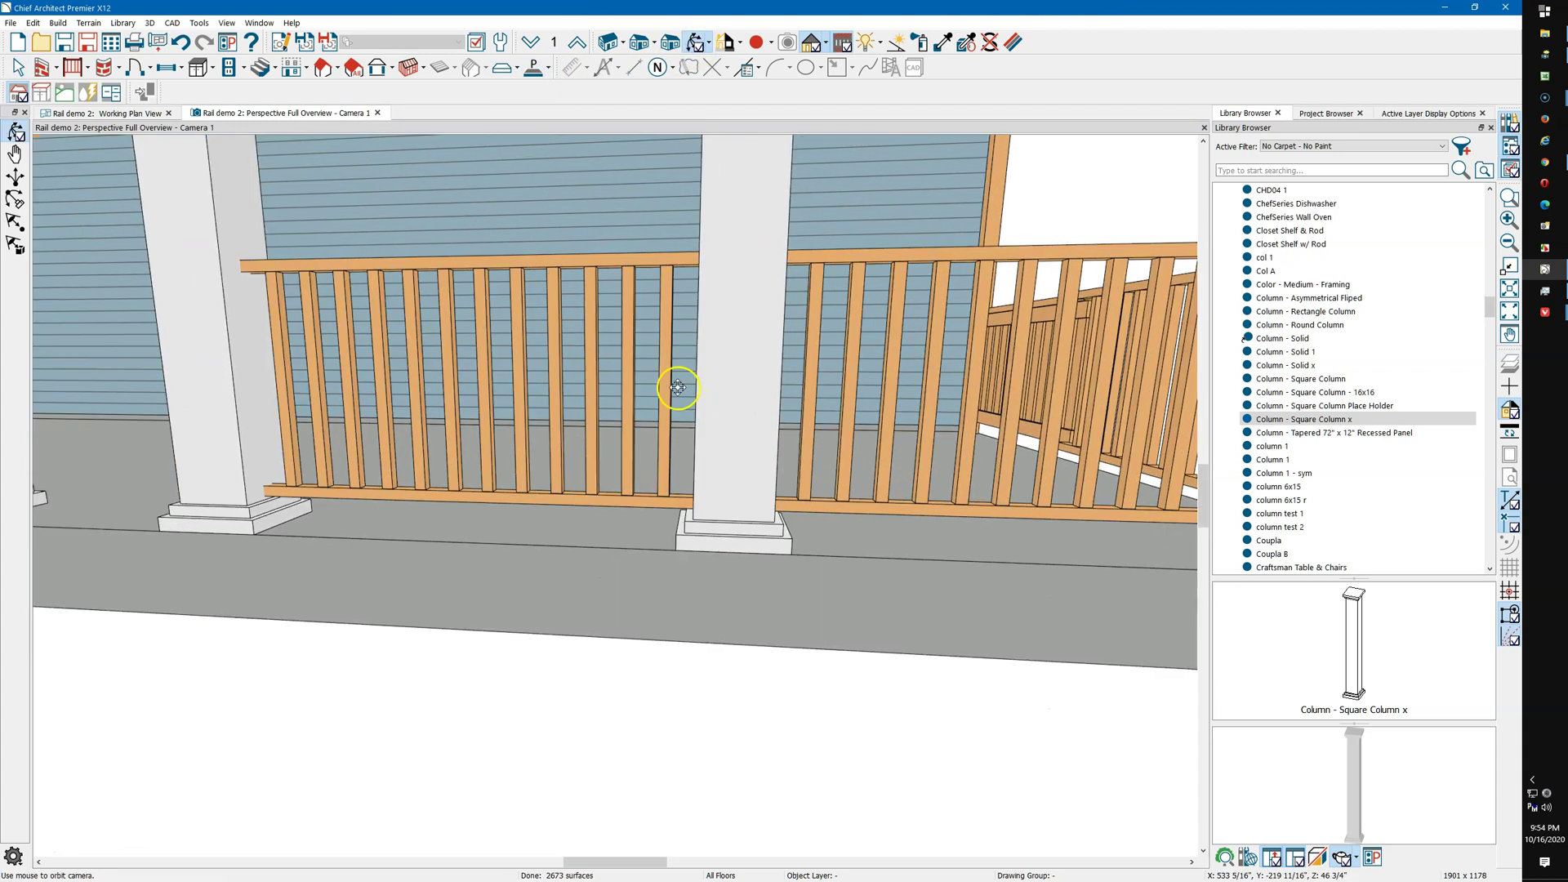
mouse_move(718, 387)
mouse_down()
mouse_move(711, 374)
mouse_move(724, 385)
mouse_up()
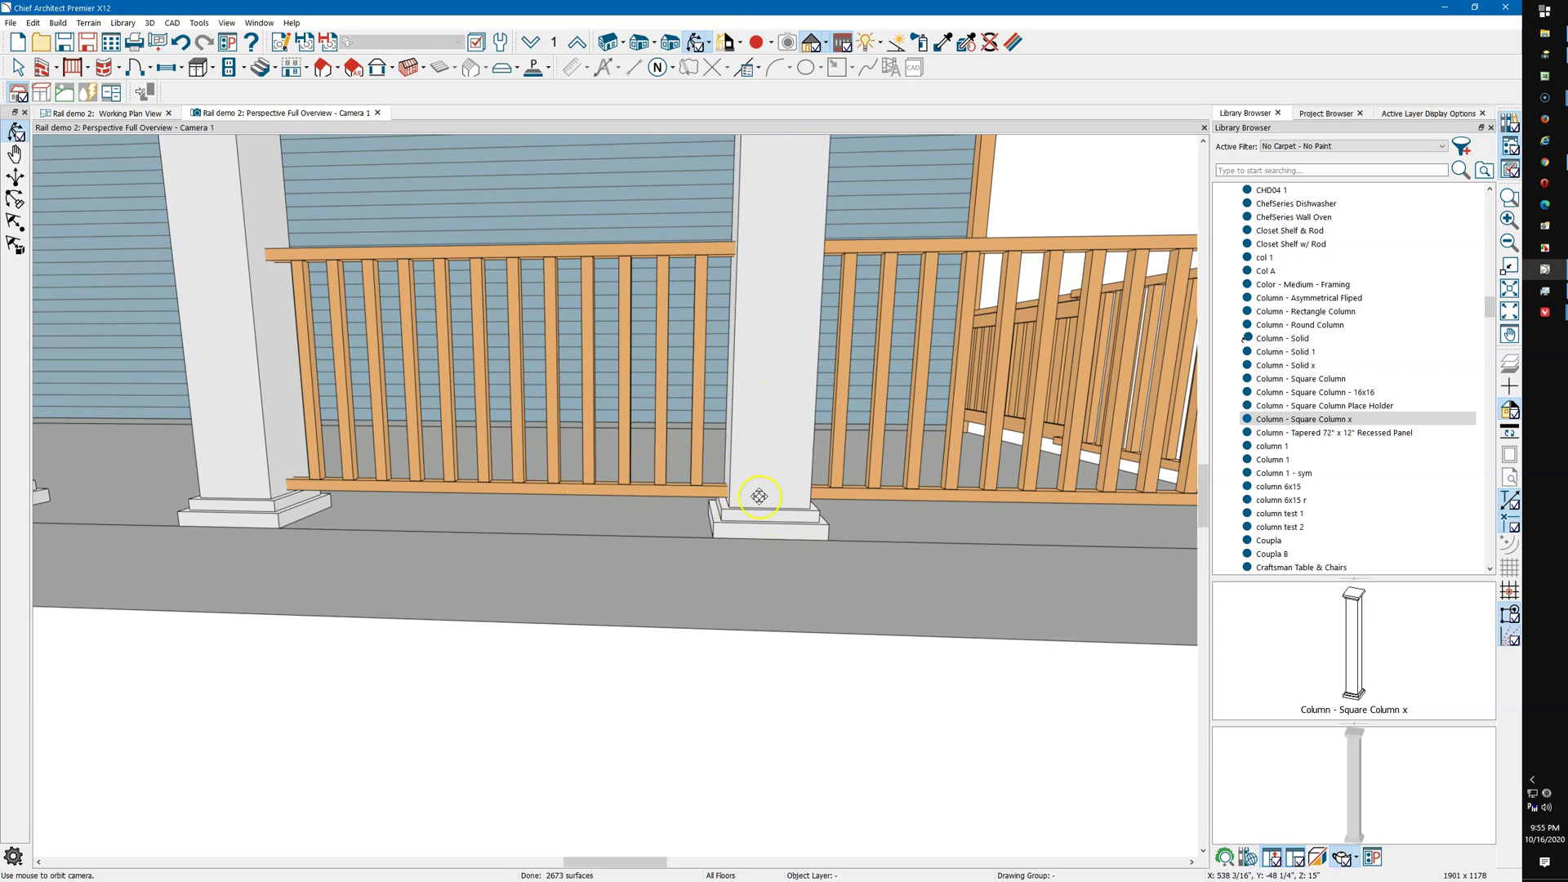
scroll(760, 495, down, 2)
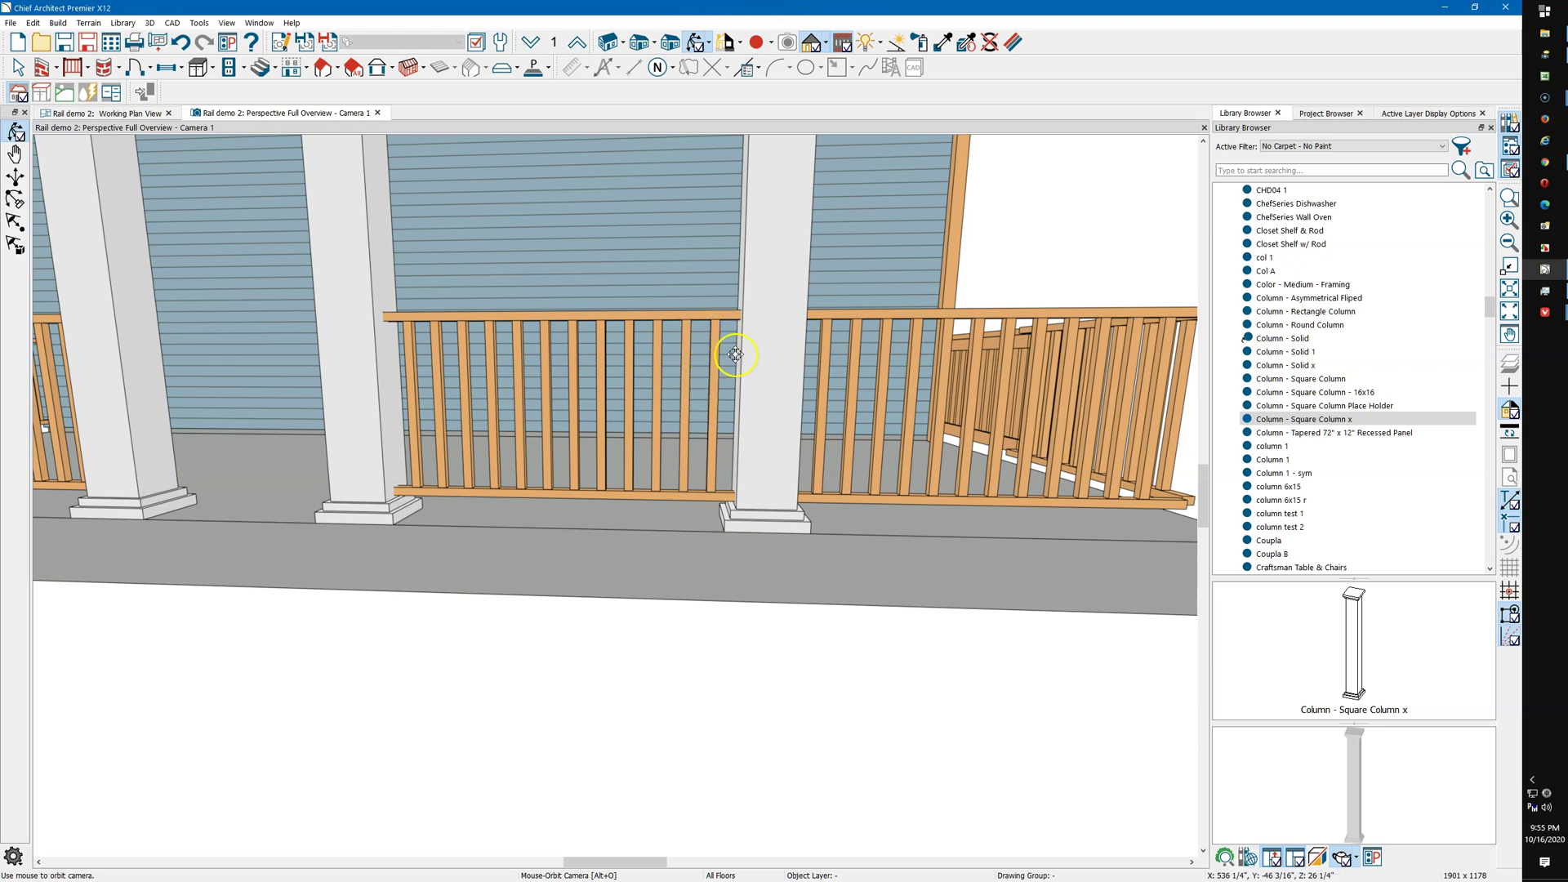
scroll(787, 470, down, 4)
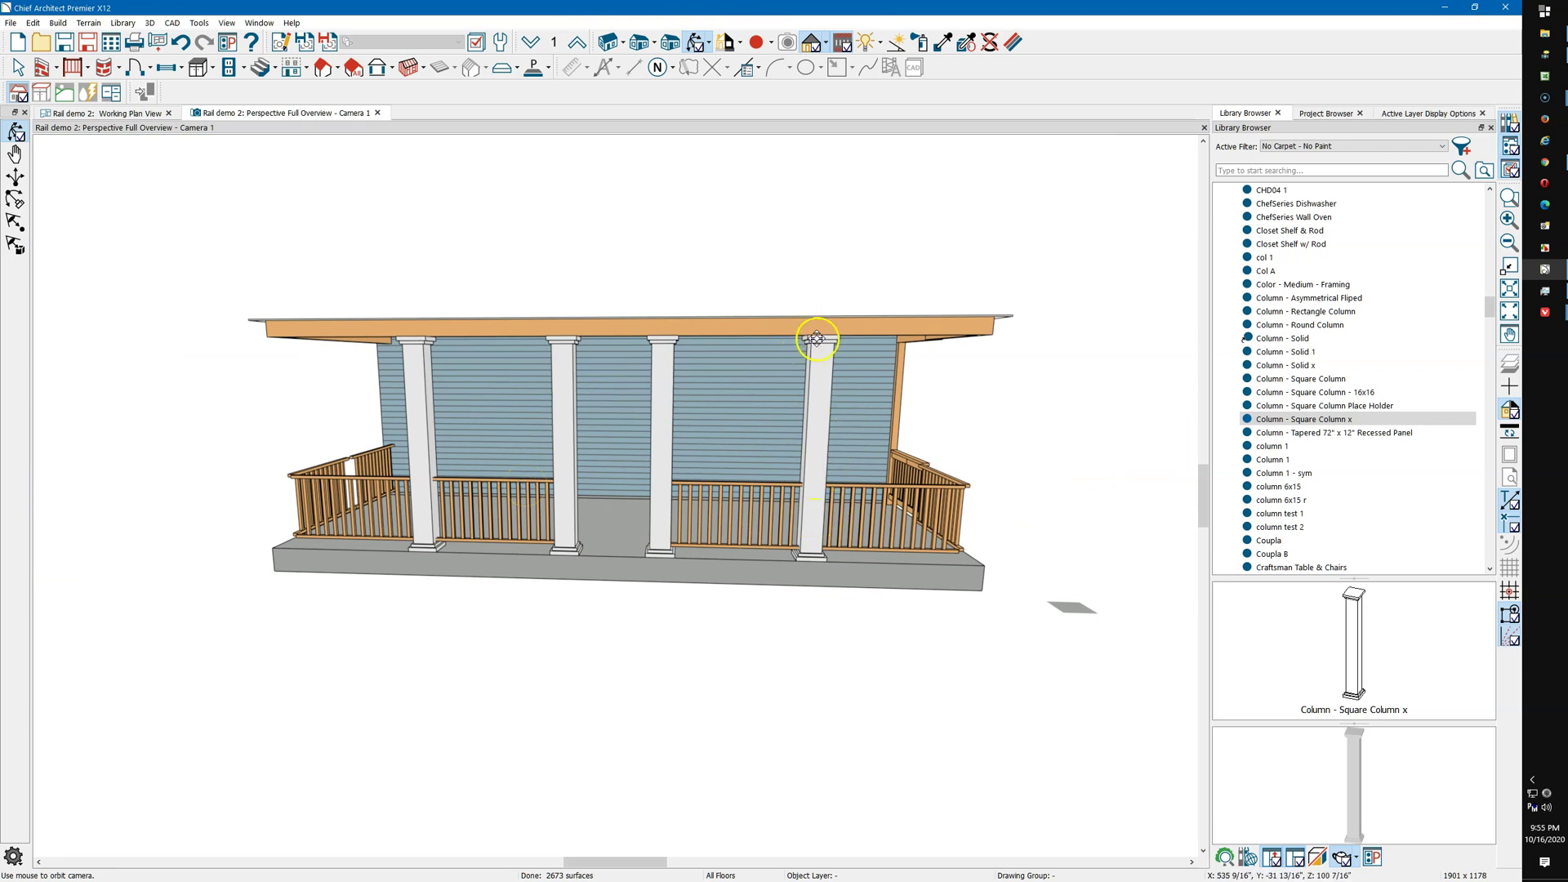
drag(885, 326, 829, 327)
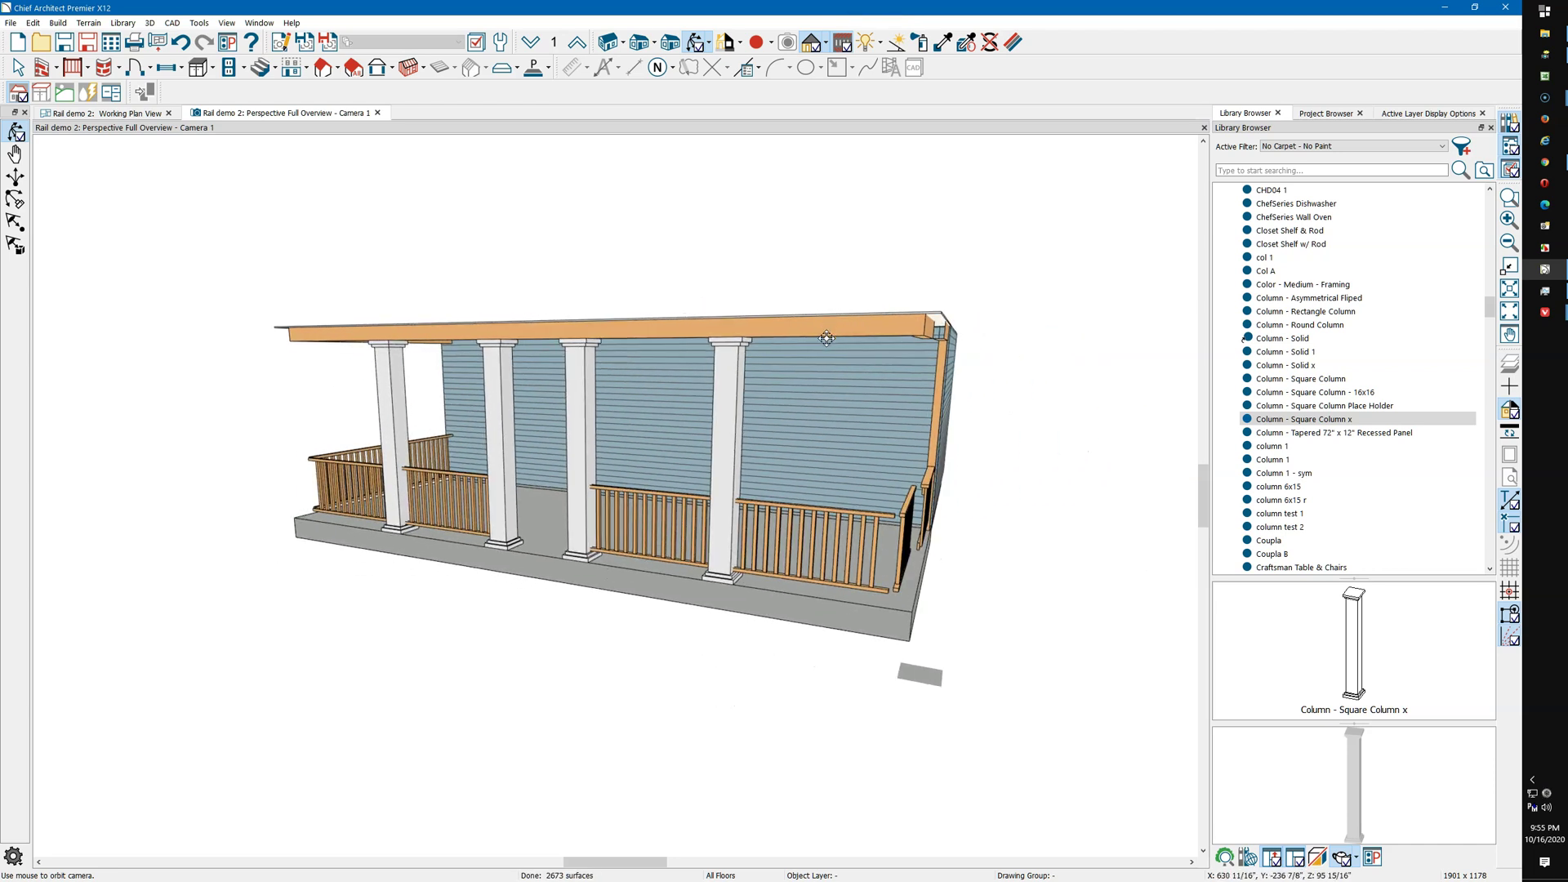
Undo the newel replacement and apply the library item Column - Square Column to the front porch railing's newels
key(ctrl+z)
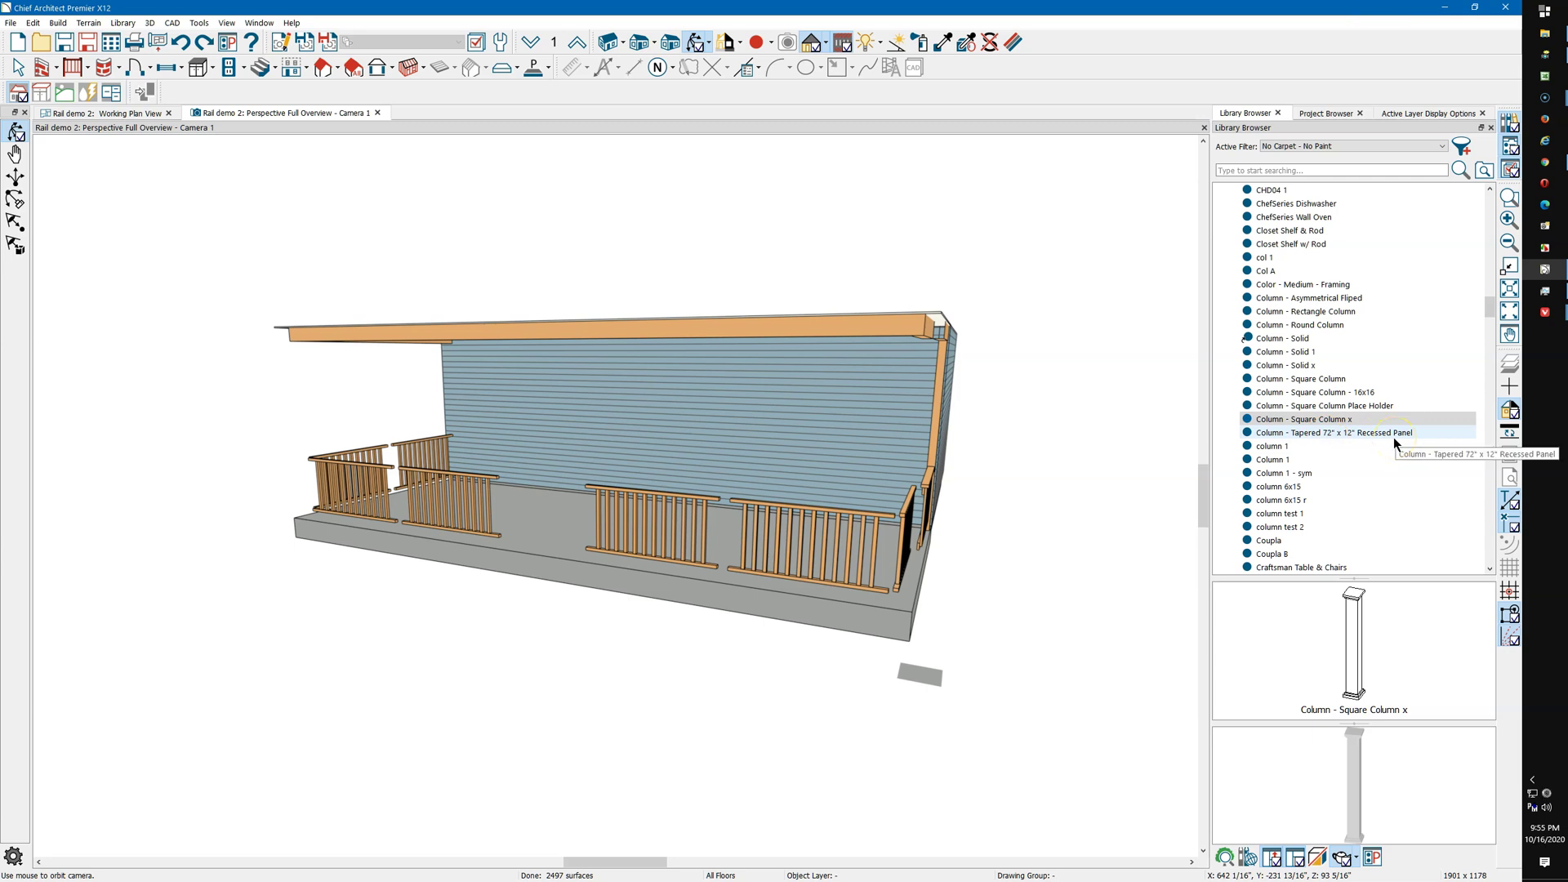
click(1316, 379)
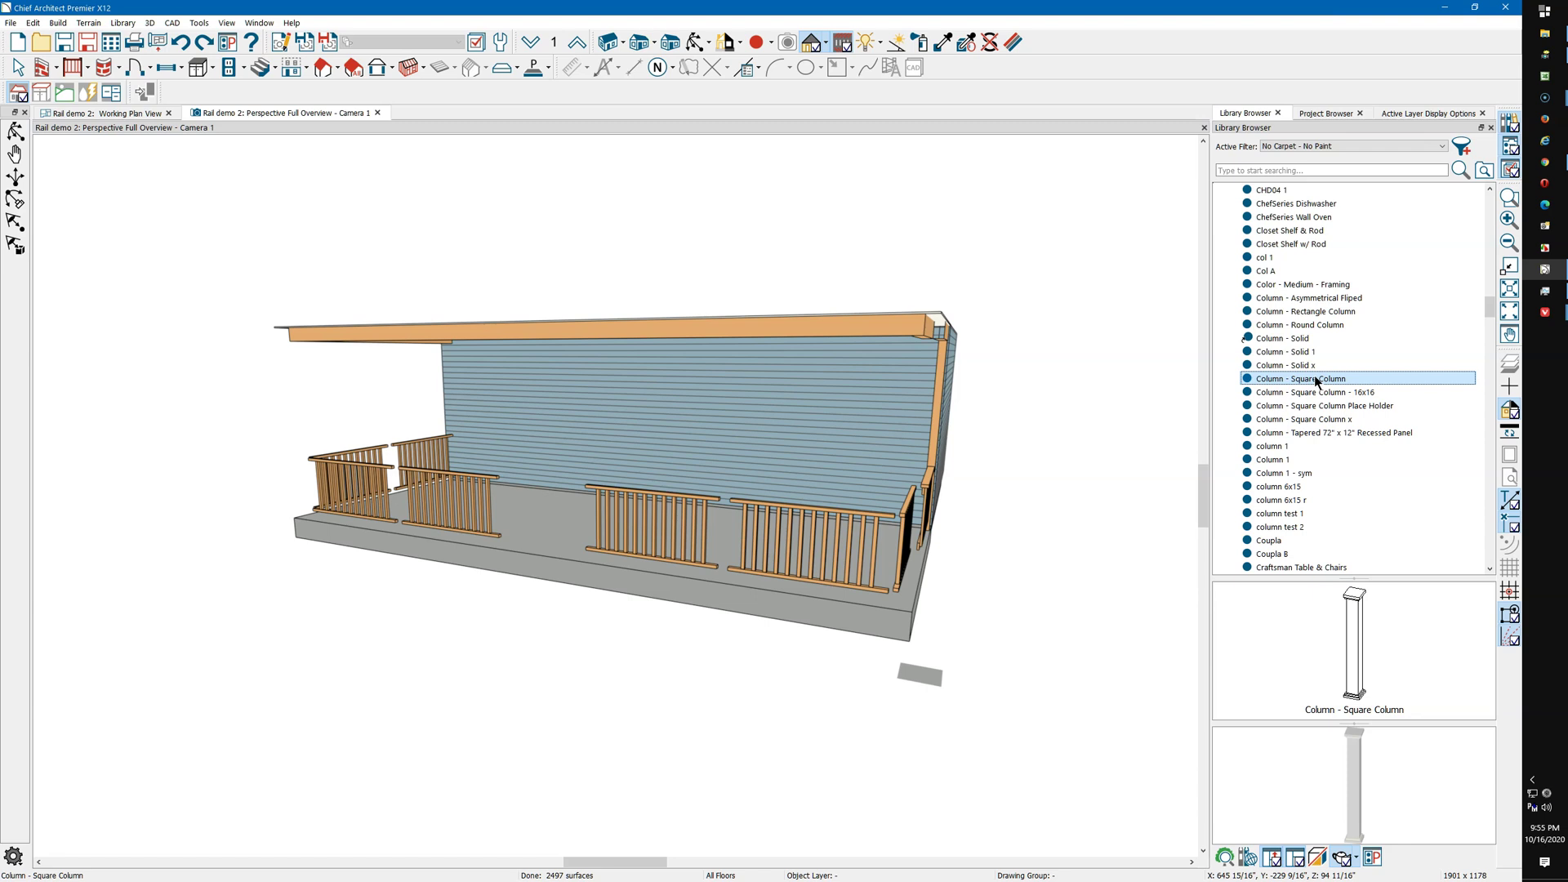
click(792, 594)
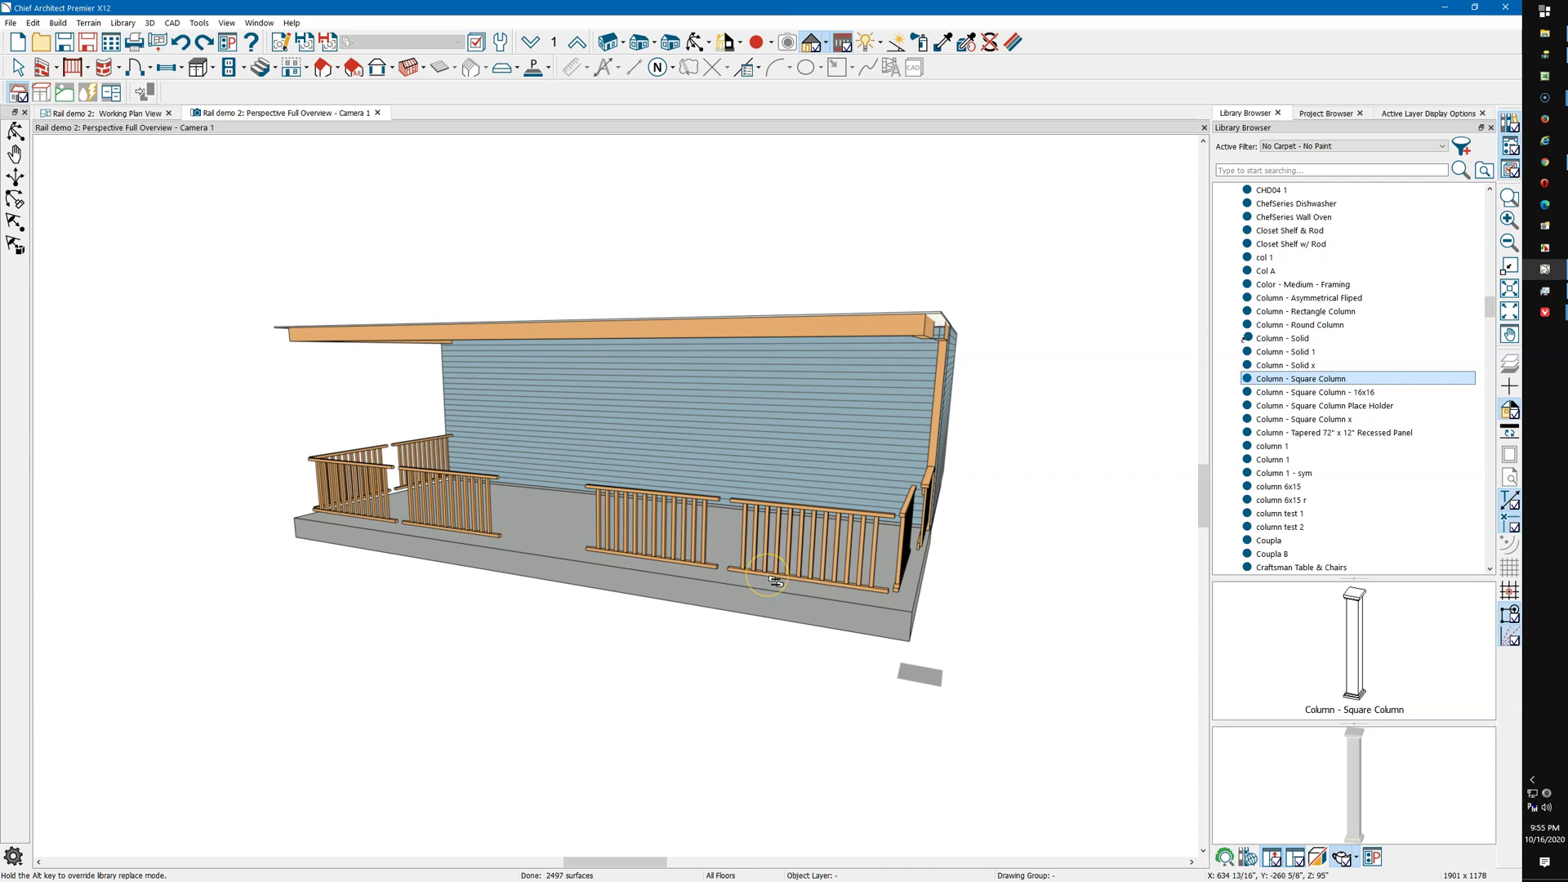
click(772, 581)
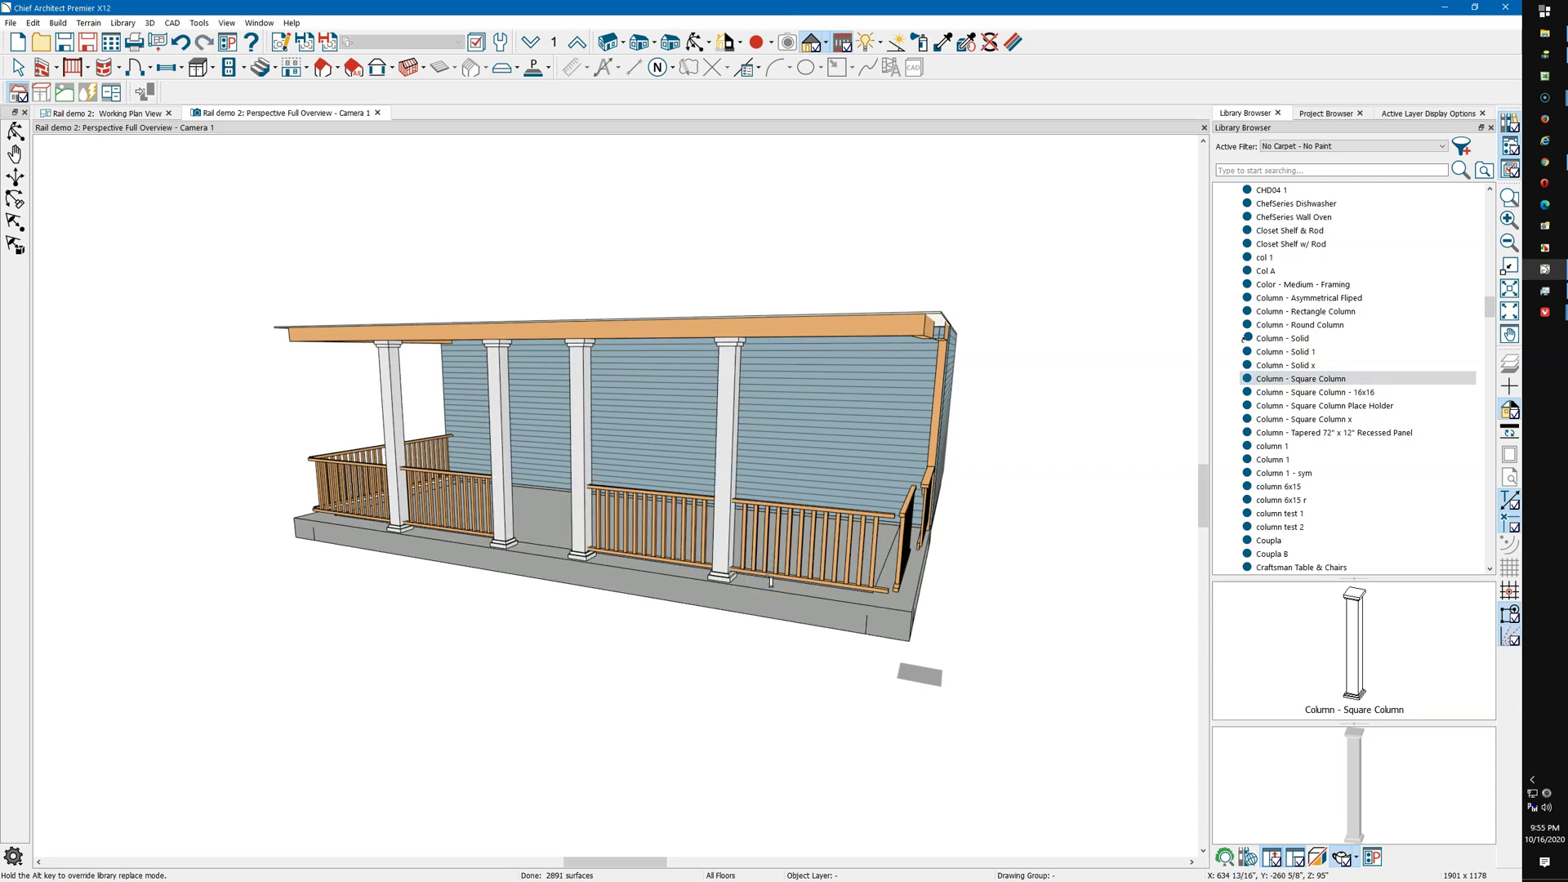
Examine how the front porch's Column - Square Column newels meet the railings, the porch floor and the roof beam
key(Escape)
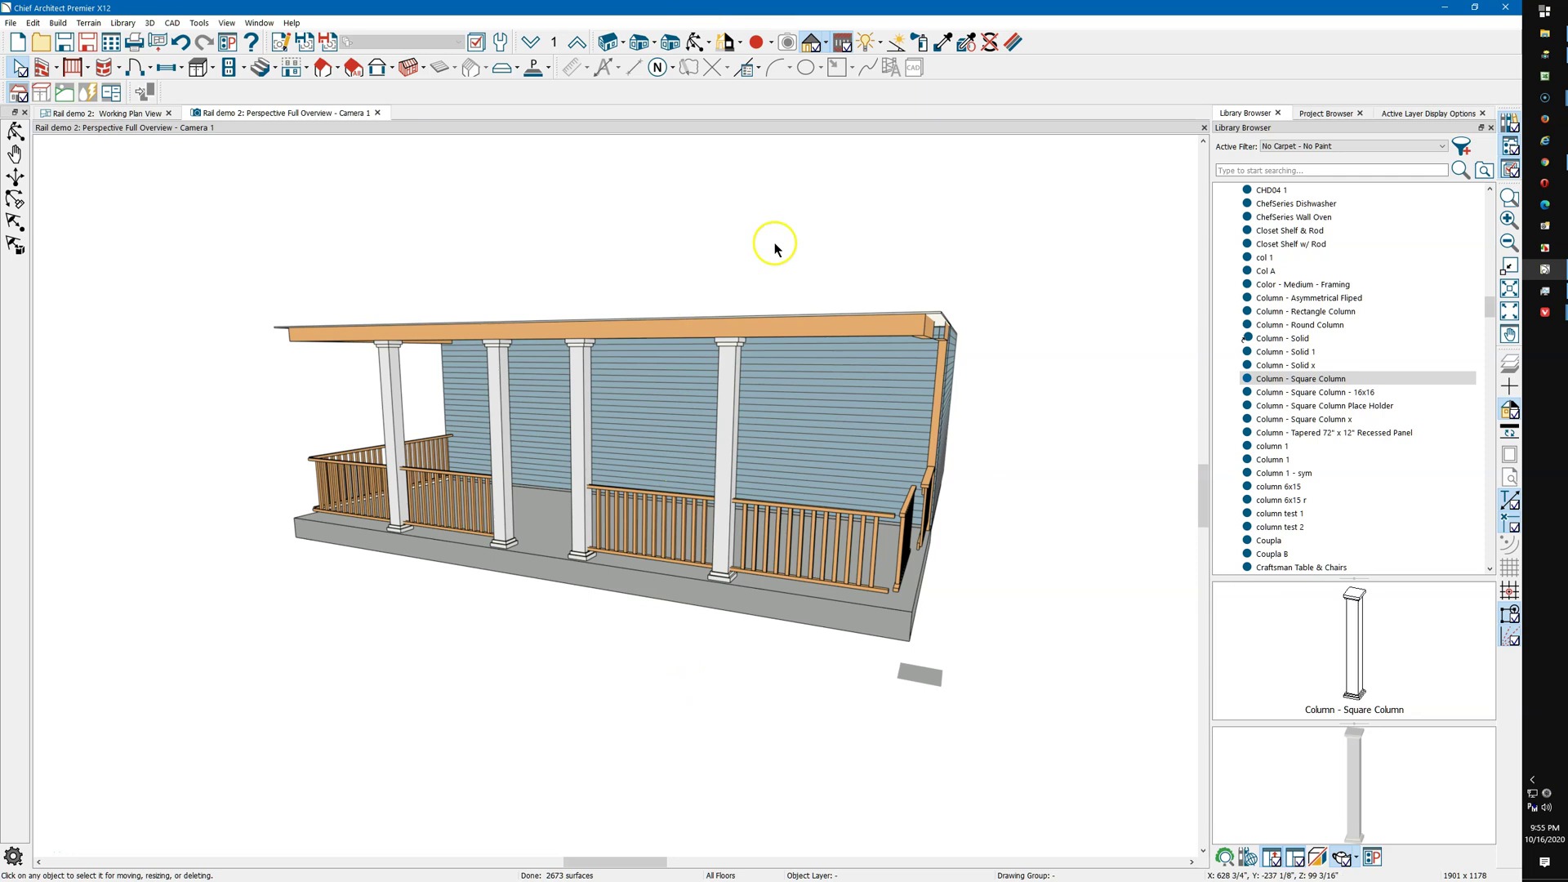
click(690, 45)
drag(675, 252, 637, 466)
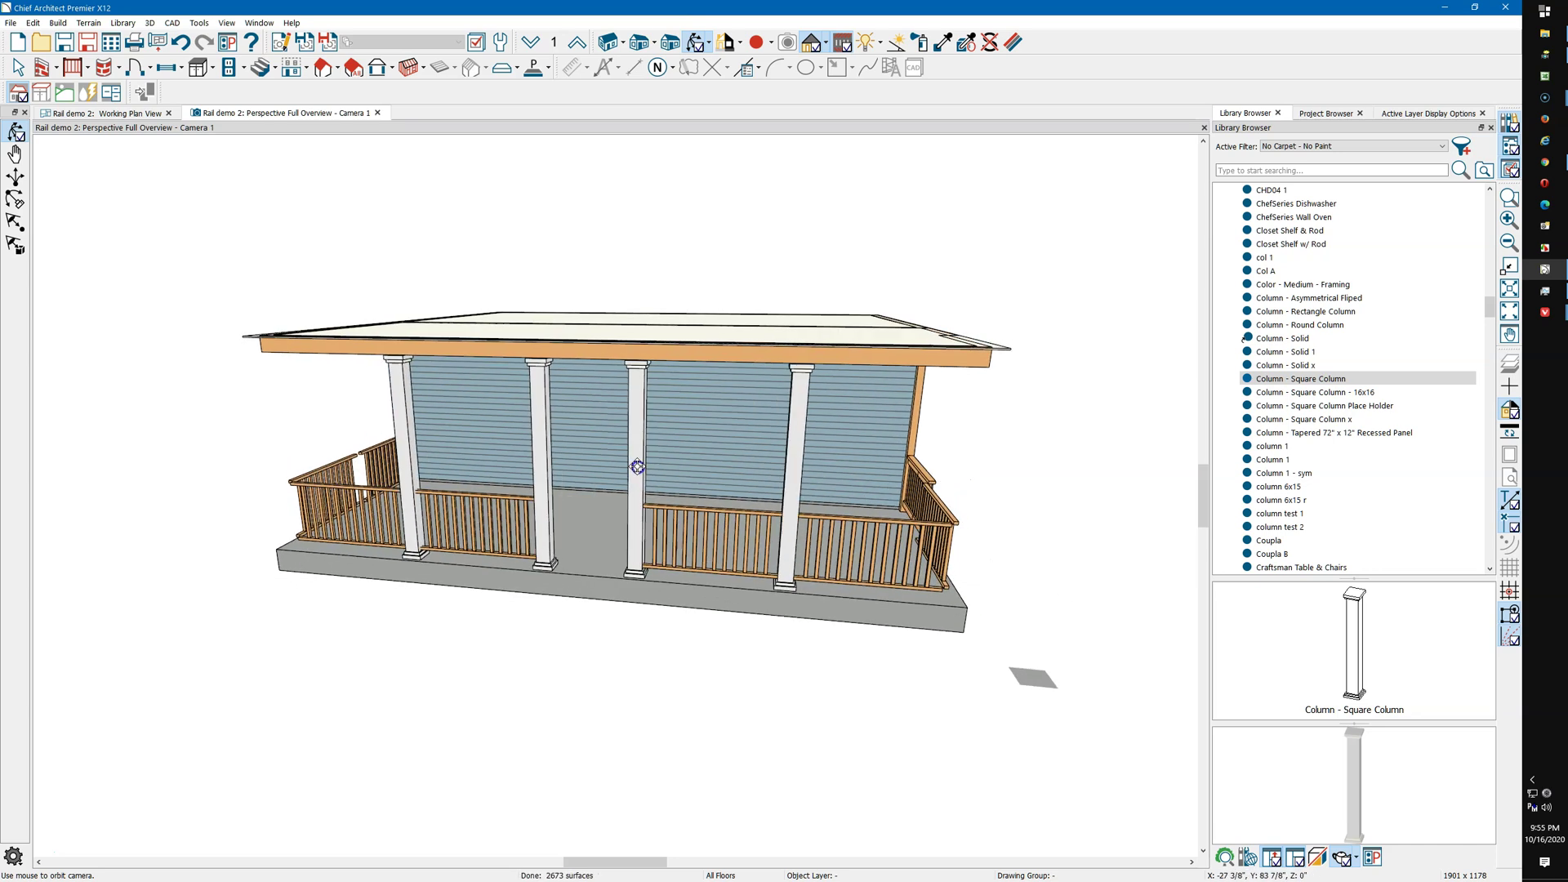
mouse_move(787, 496)
mouse_down()
mouse_move(801, 486)
mouse_move(784, 469)
mouse_up()
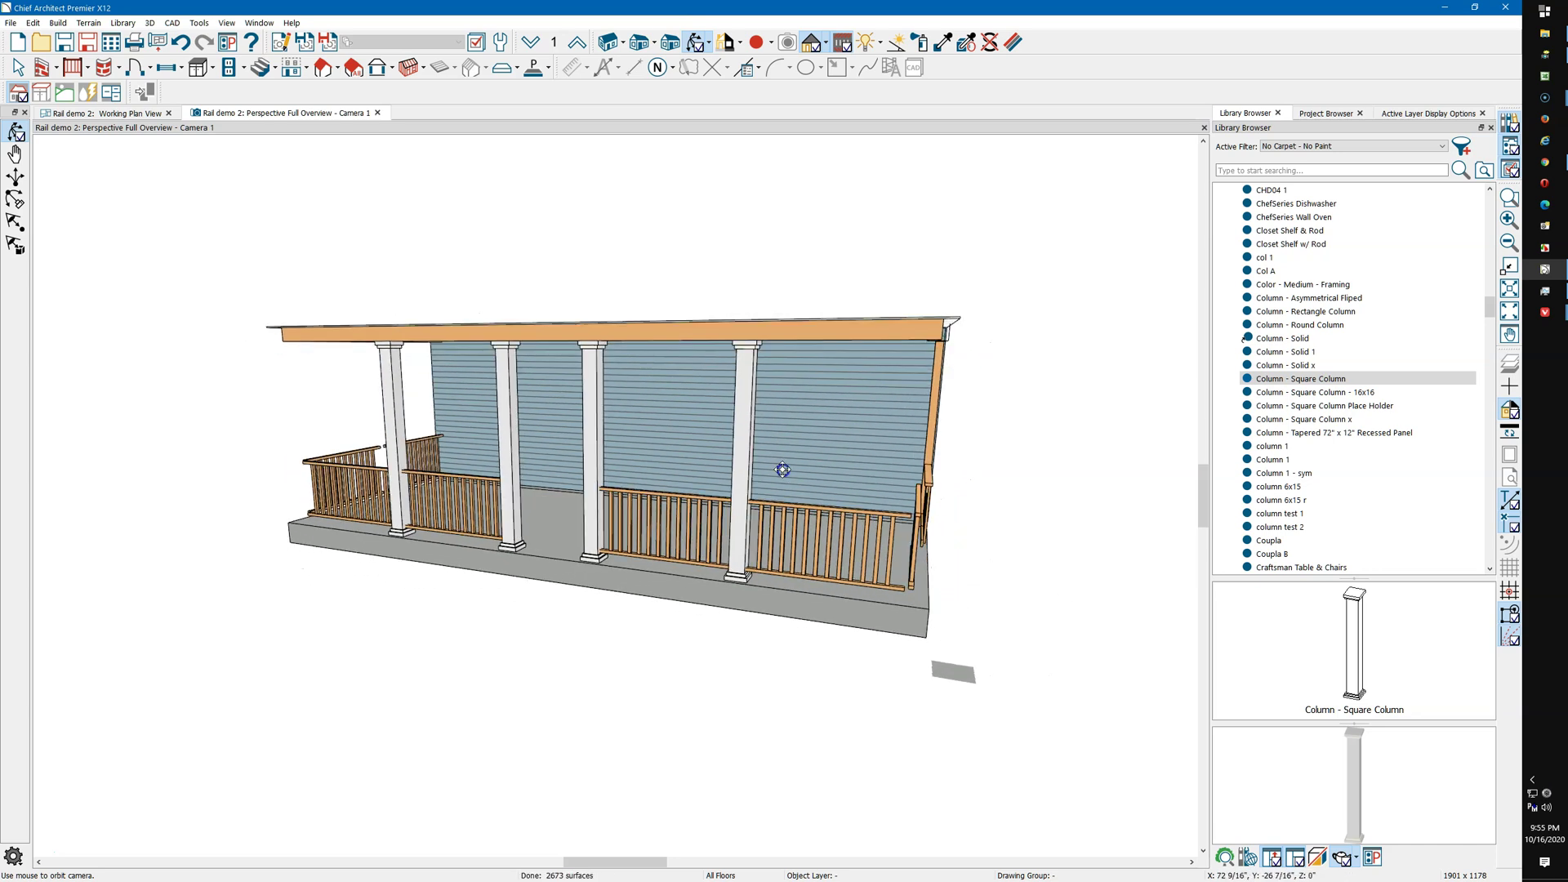
scroll(724, 580, up, 5)
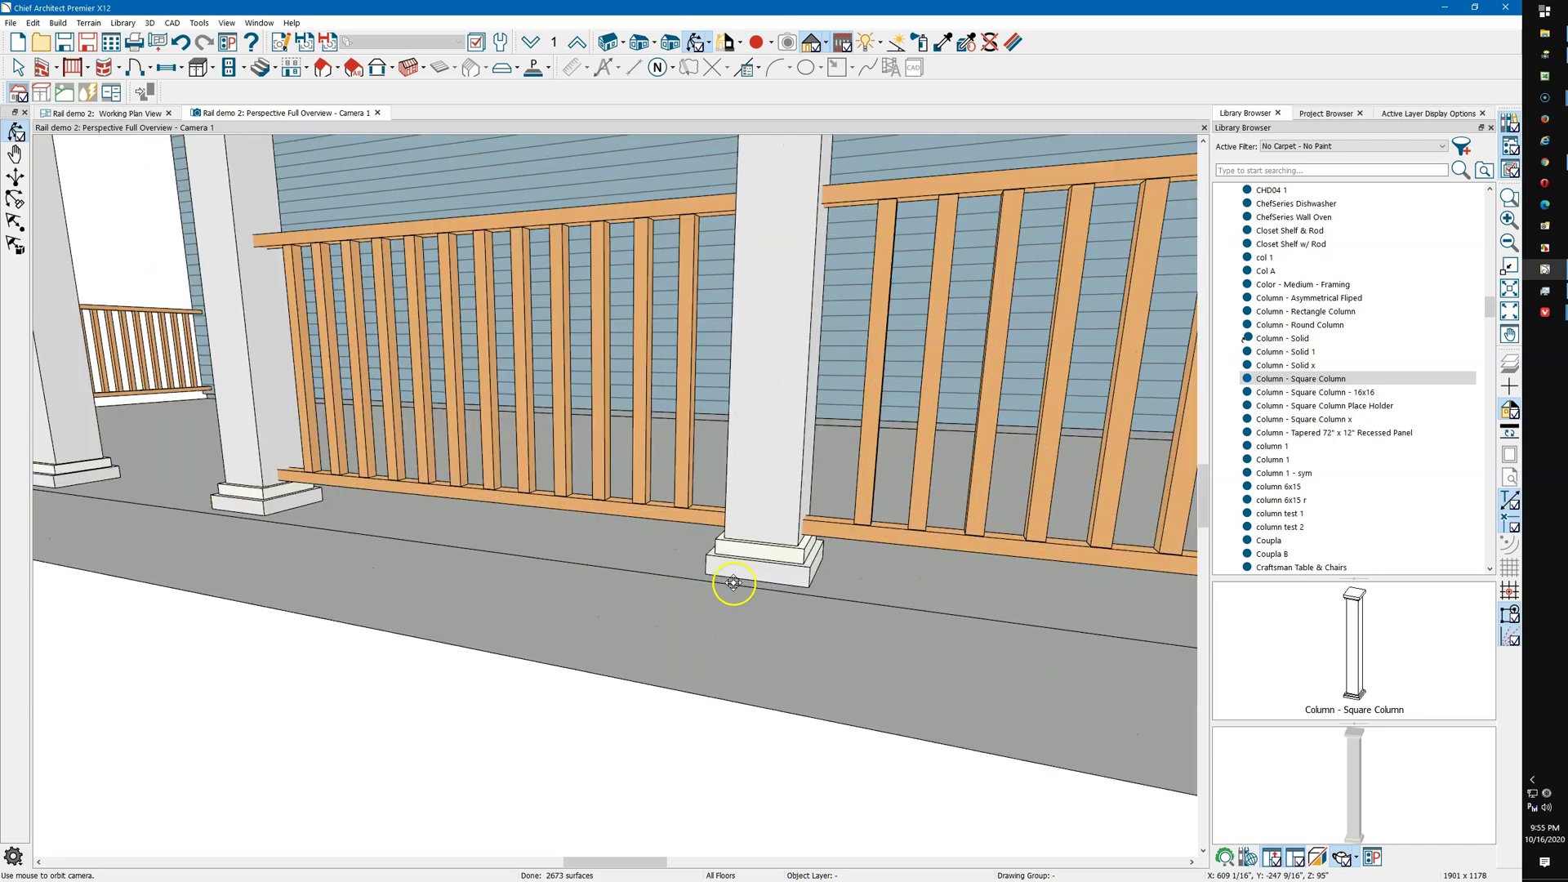
drag(751, 554, 744, 546)
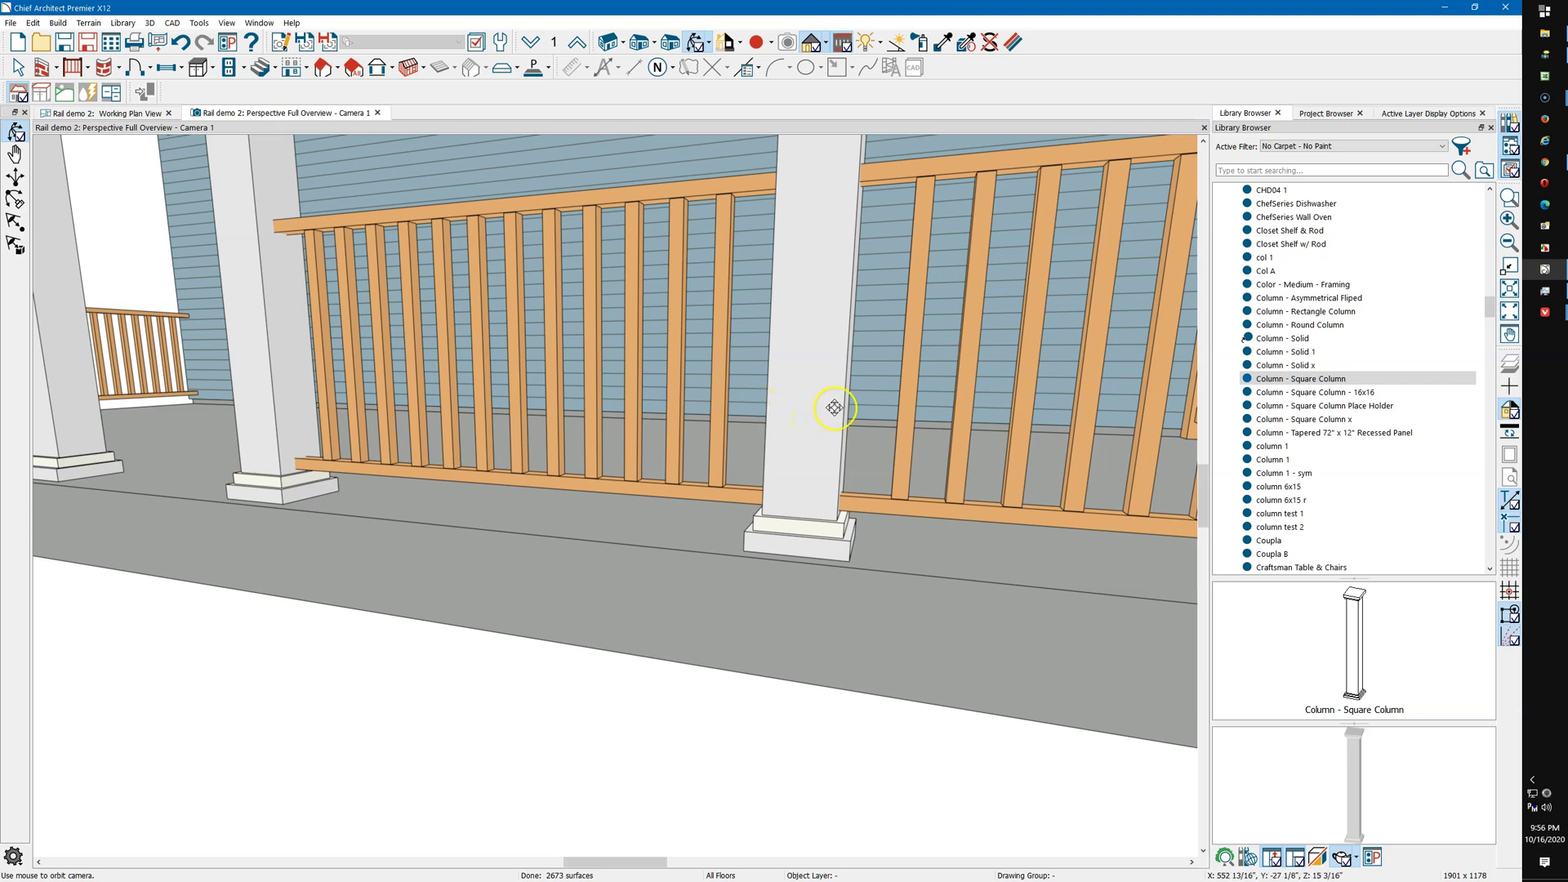
scroll(815, 416, down, 8)
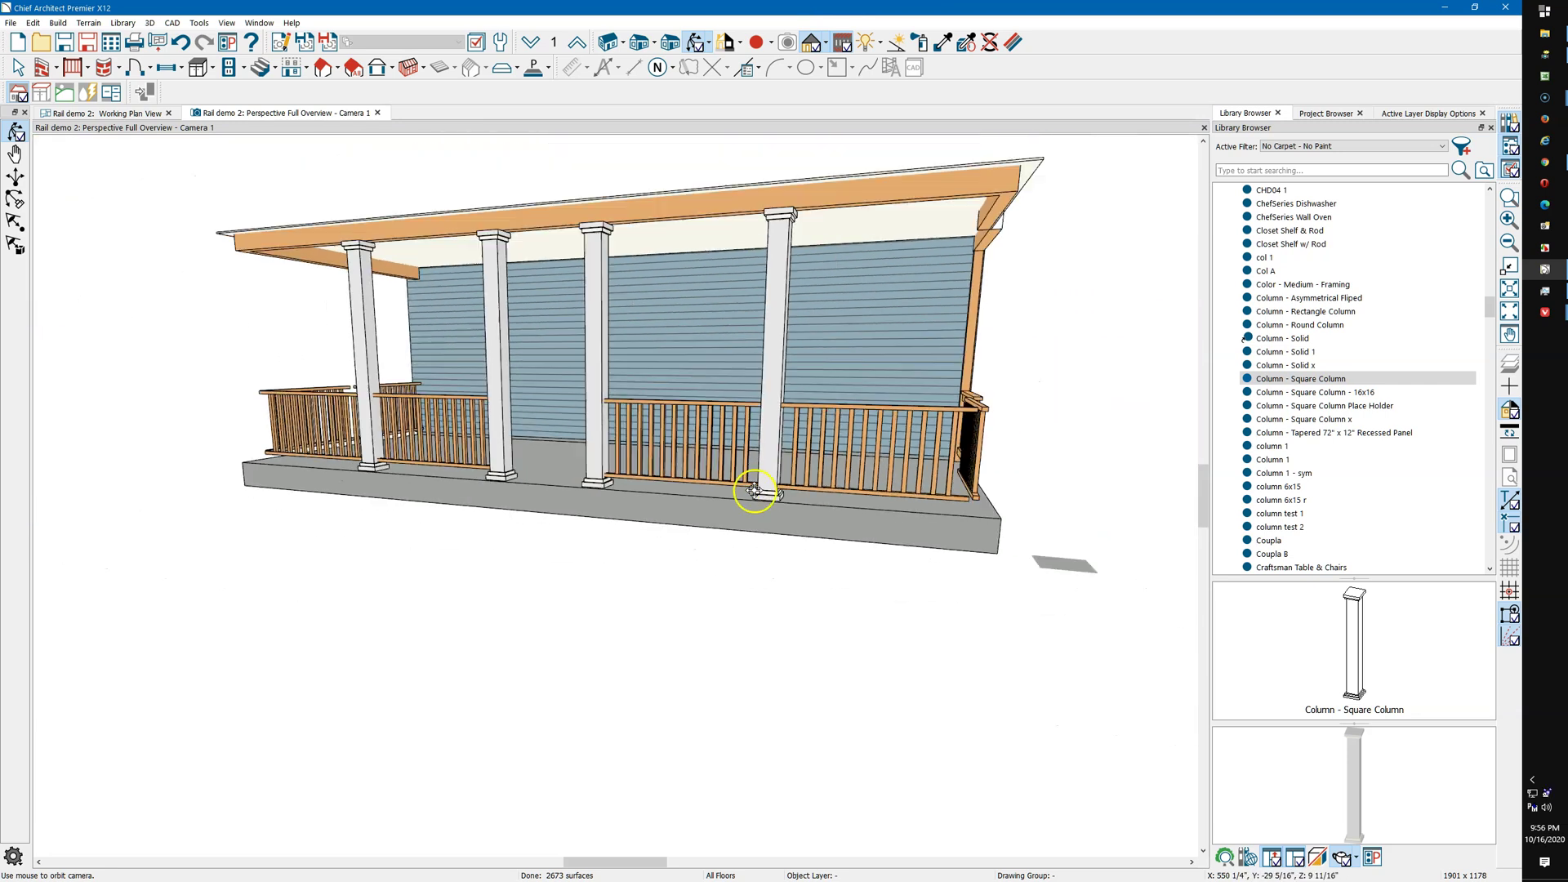
drag(729, 404, 683, 428)
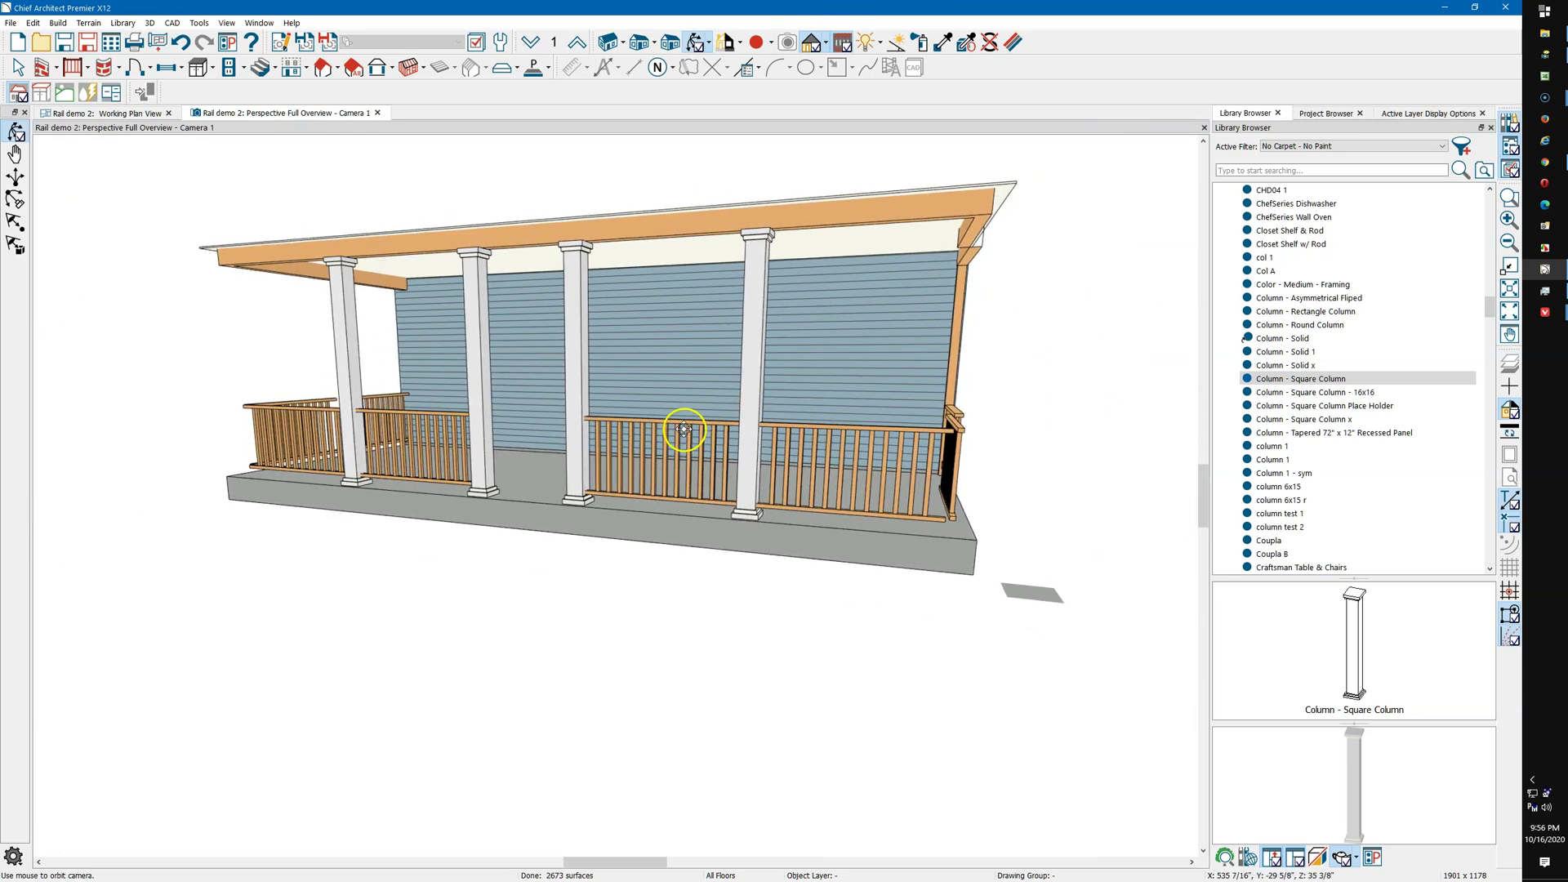
Undo the newel replacement and create a CAD detail from the Working Plan View
key(ctrl+z)
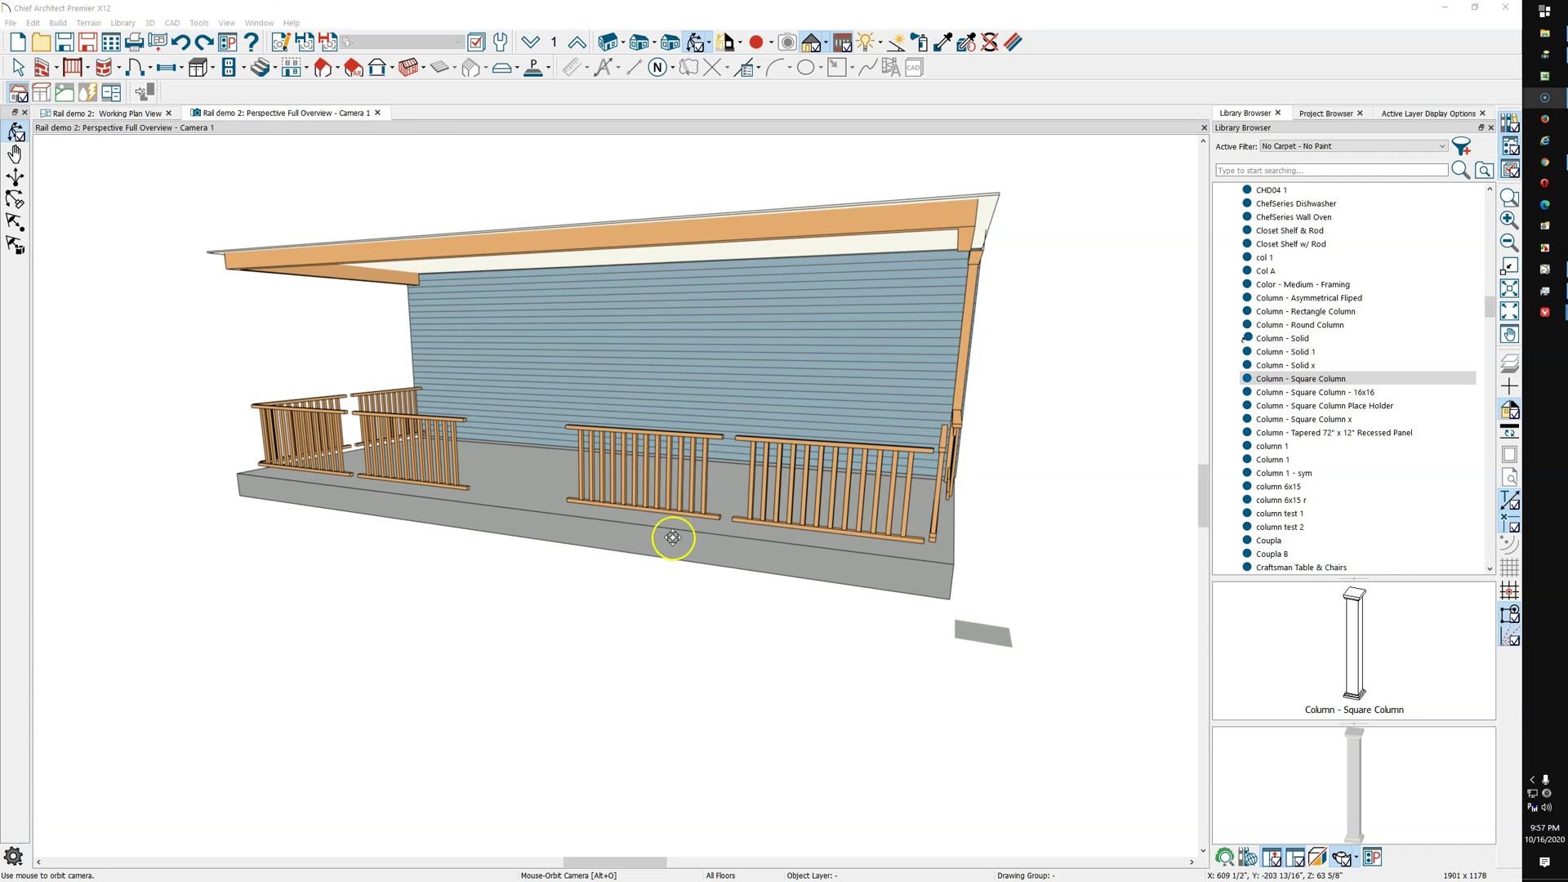
drag(580, 423, 370, 161)
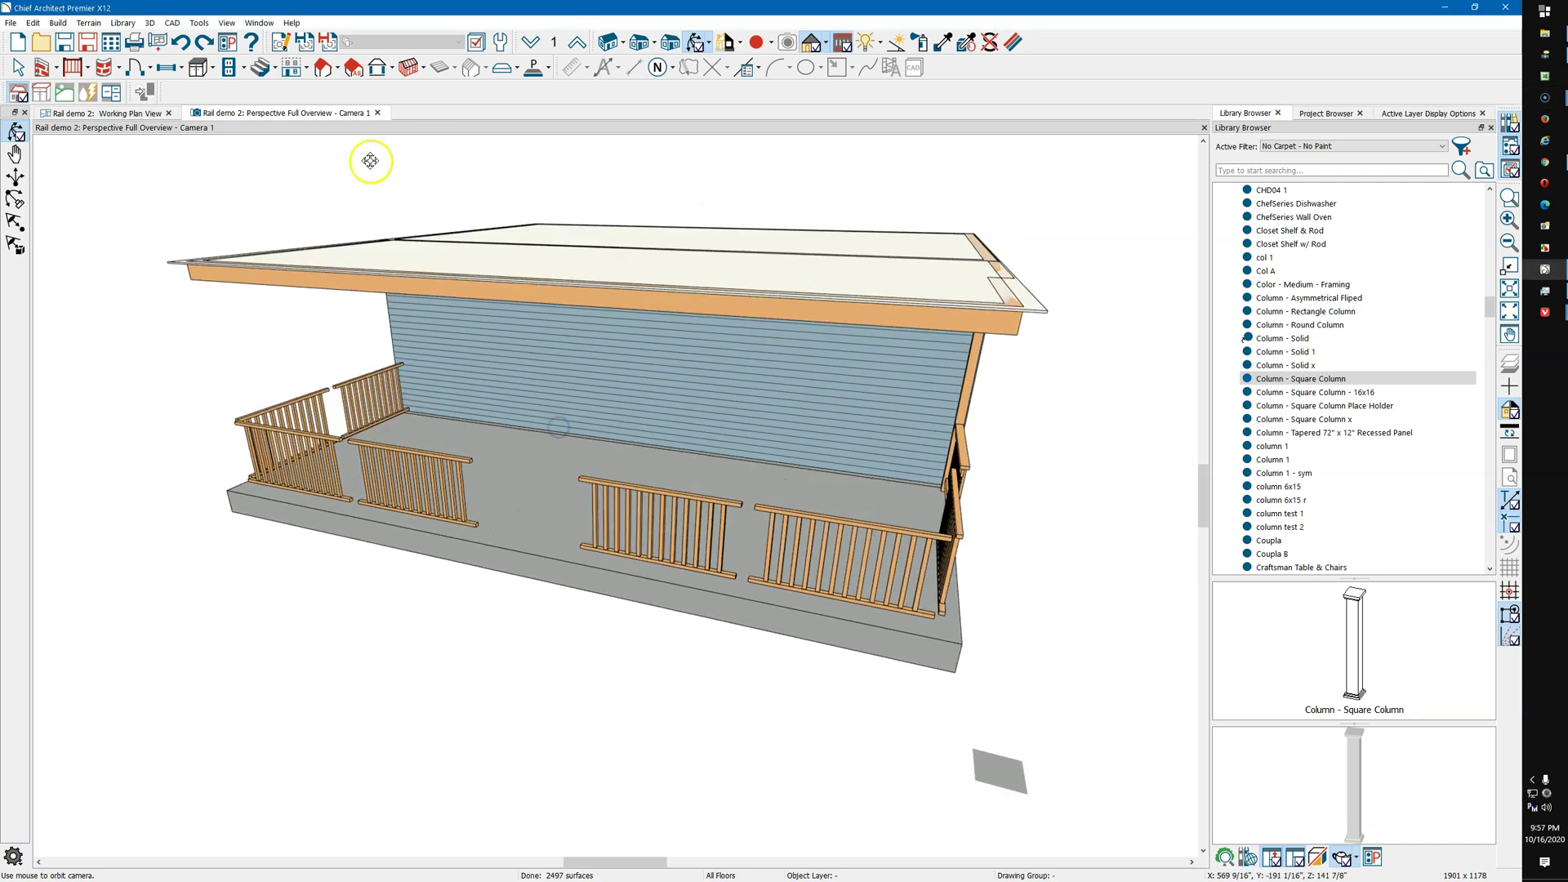
click(103, 114)
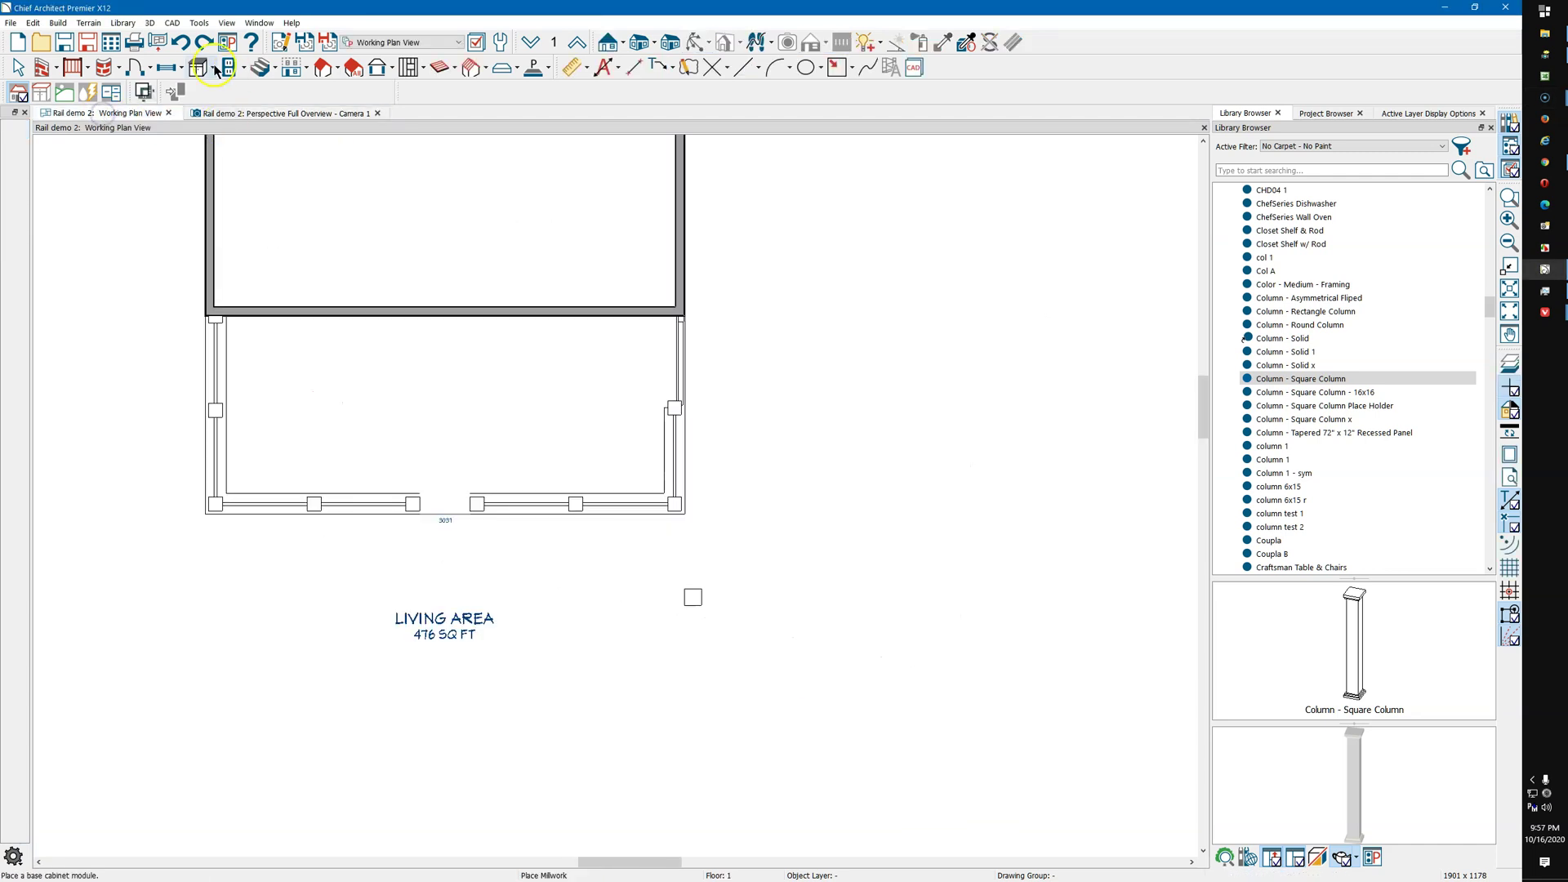
click(171, 25)
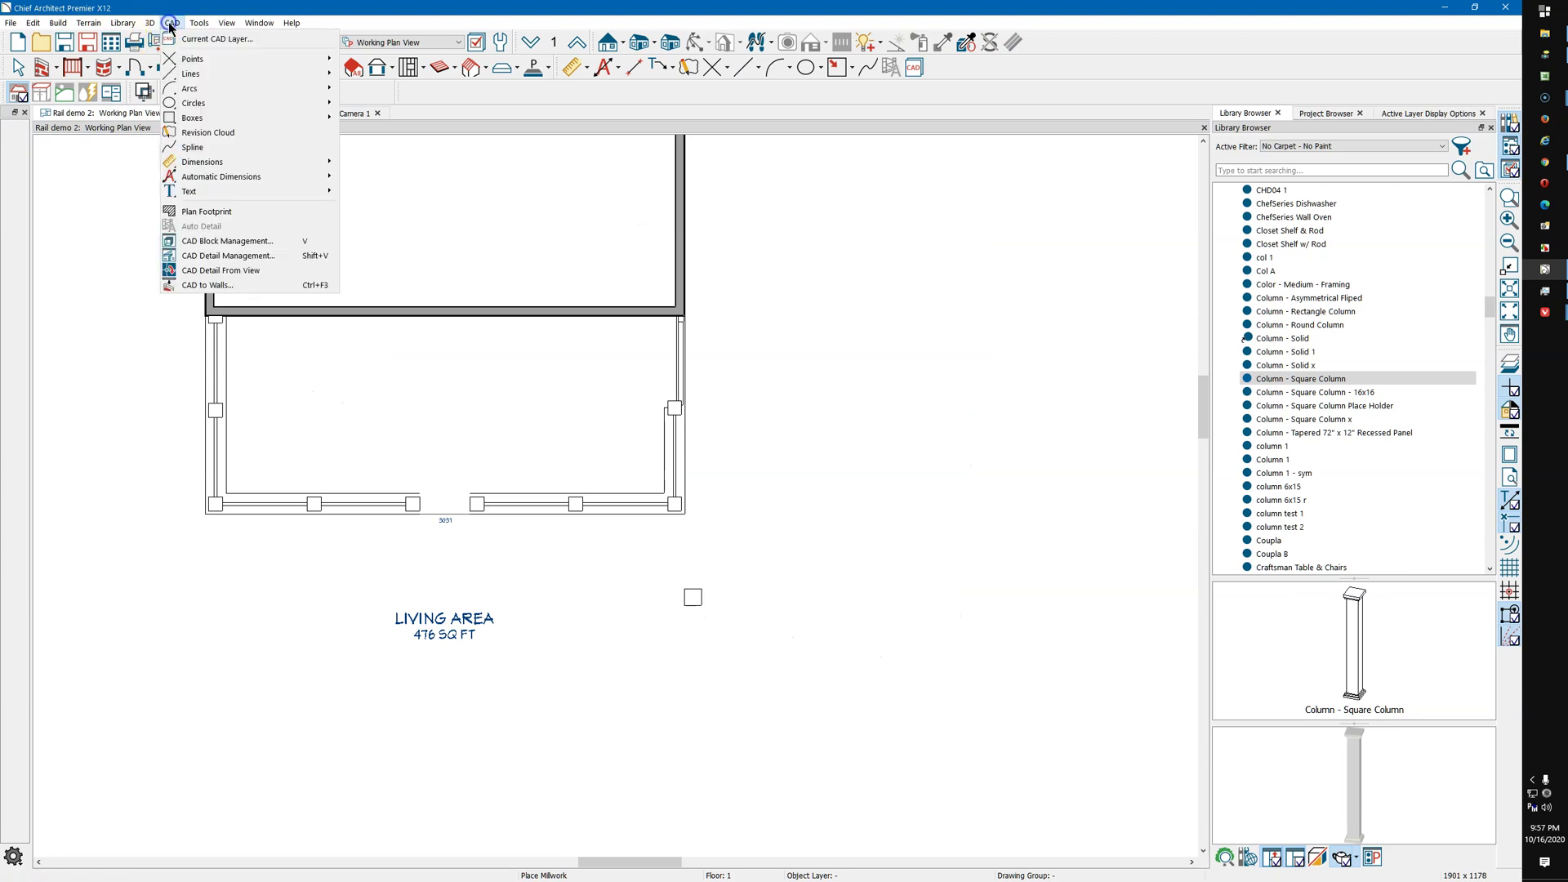
click(261, 270)
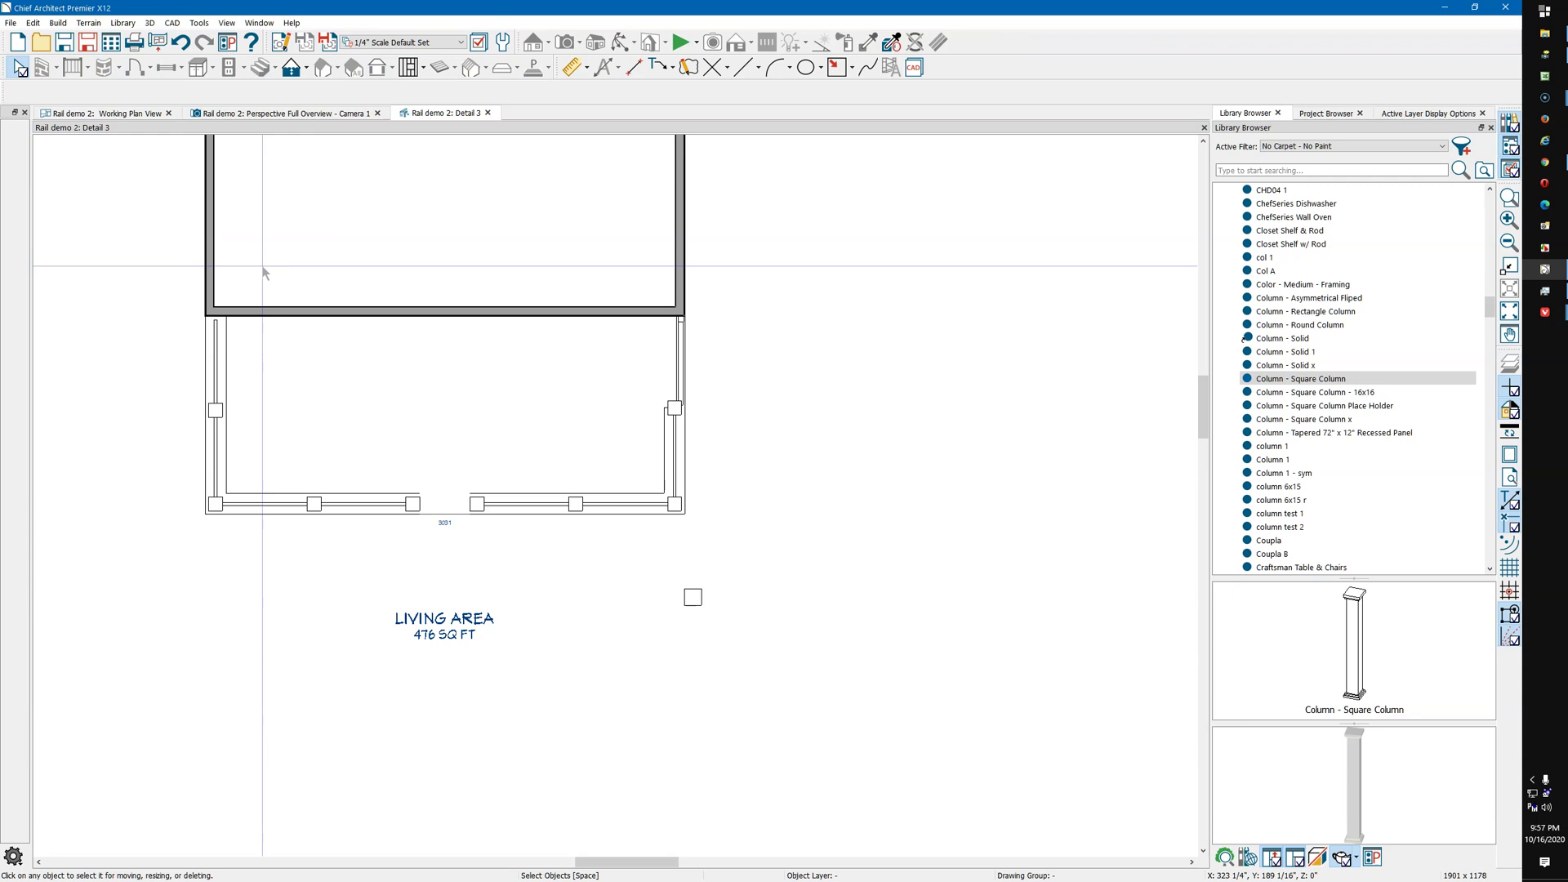
scroll(526, 592, up, 3)
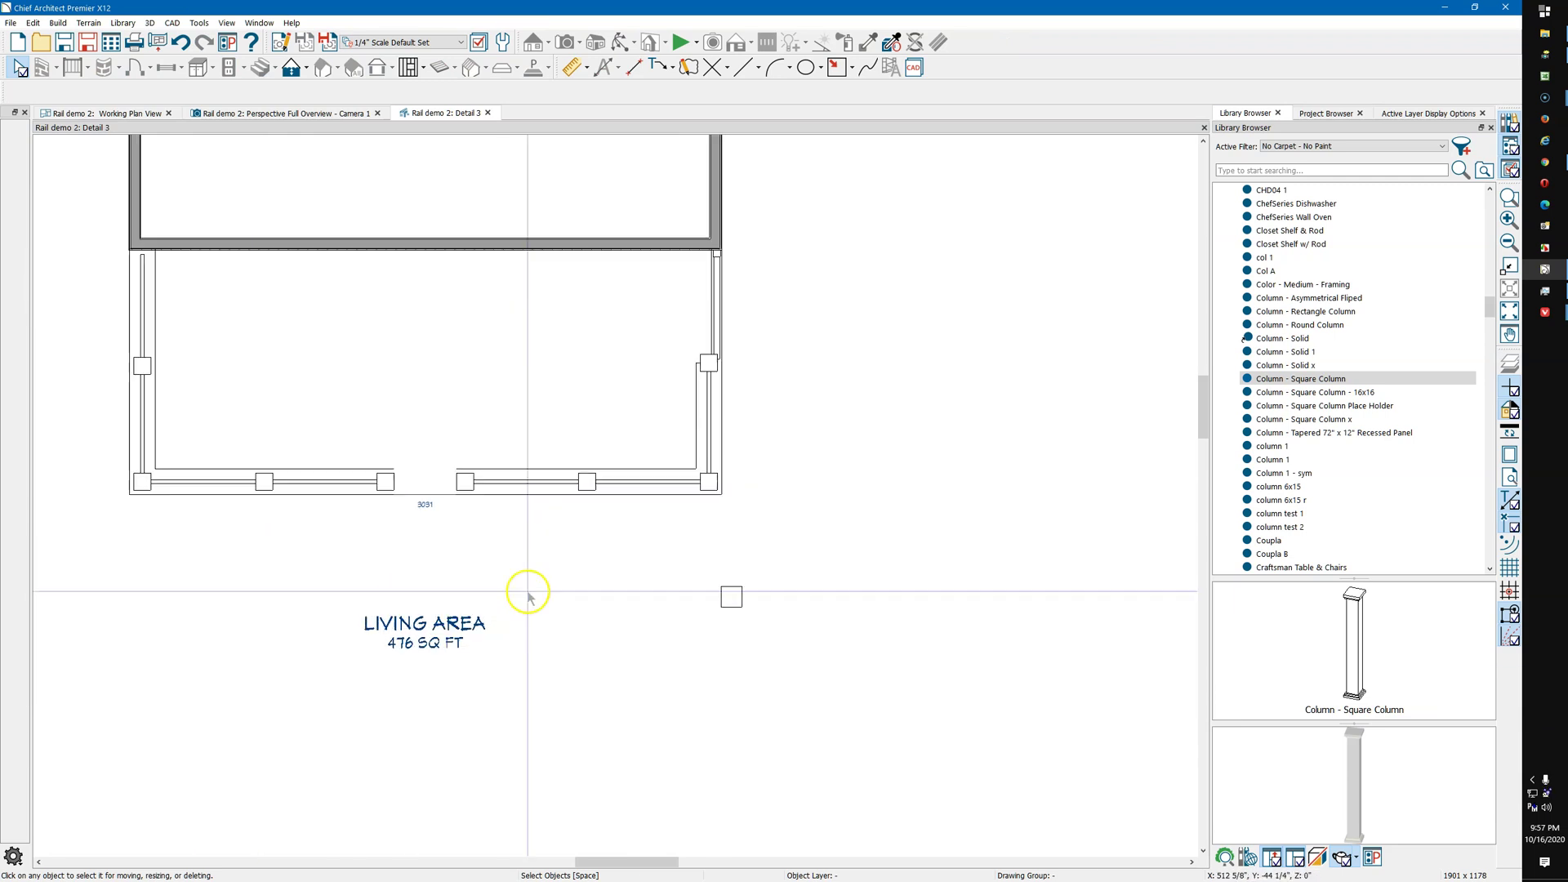
Draw six vertical guide lines, about 3 to 4.5 feet long, outward from the centers of the front railing's newels
click(744, 67)
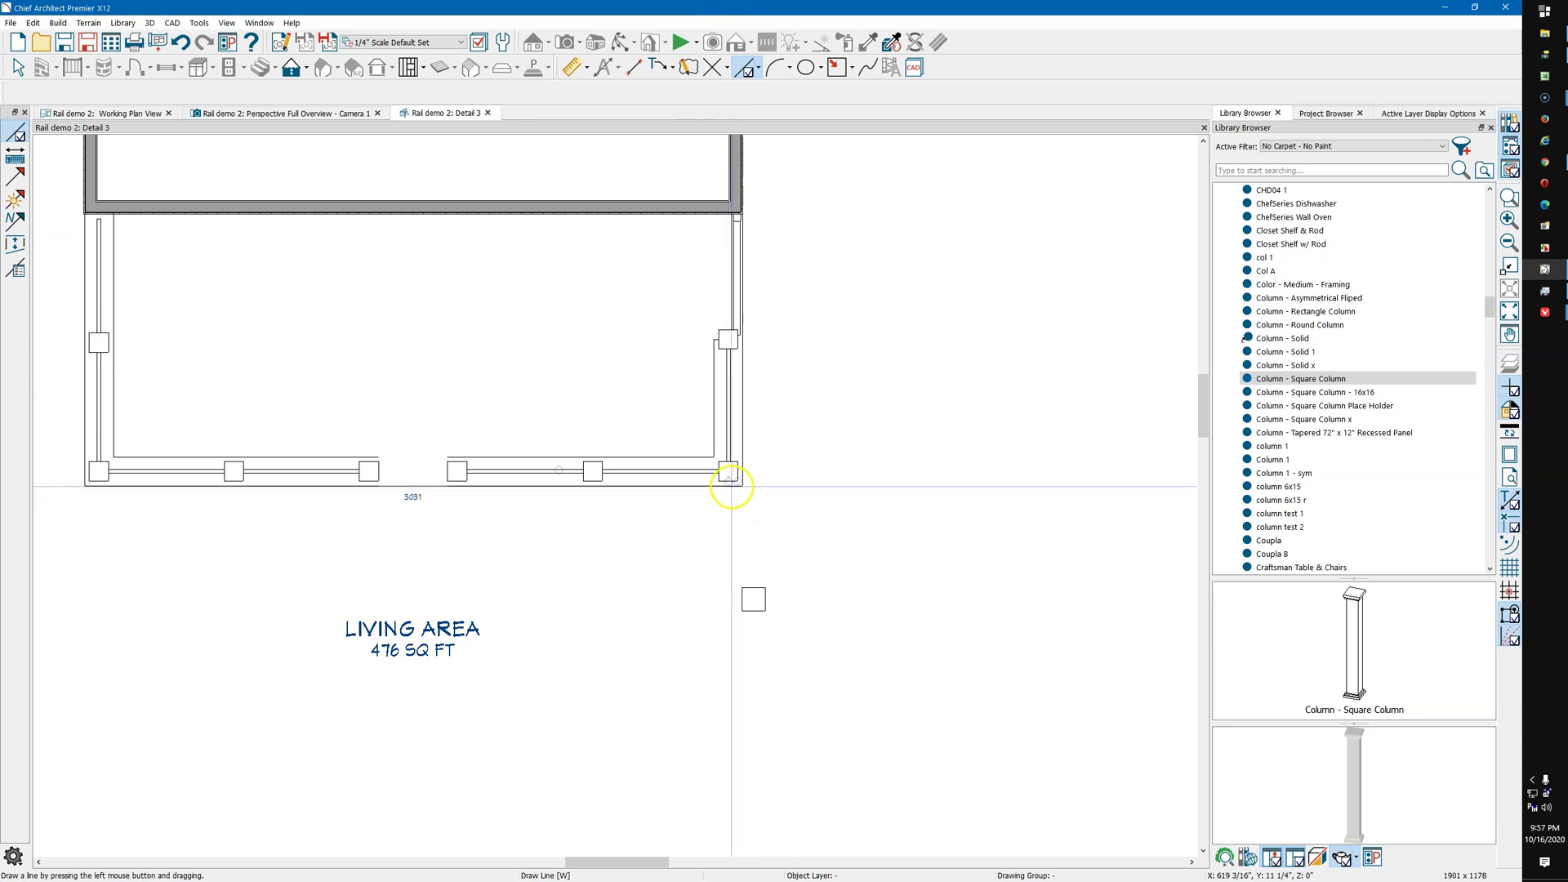
drag(729, 482, 728, 556)
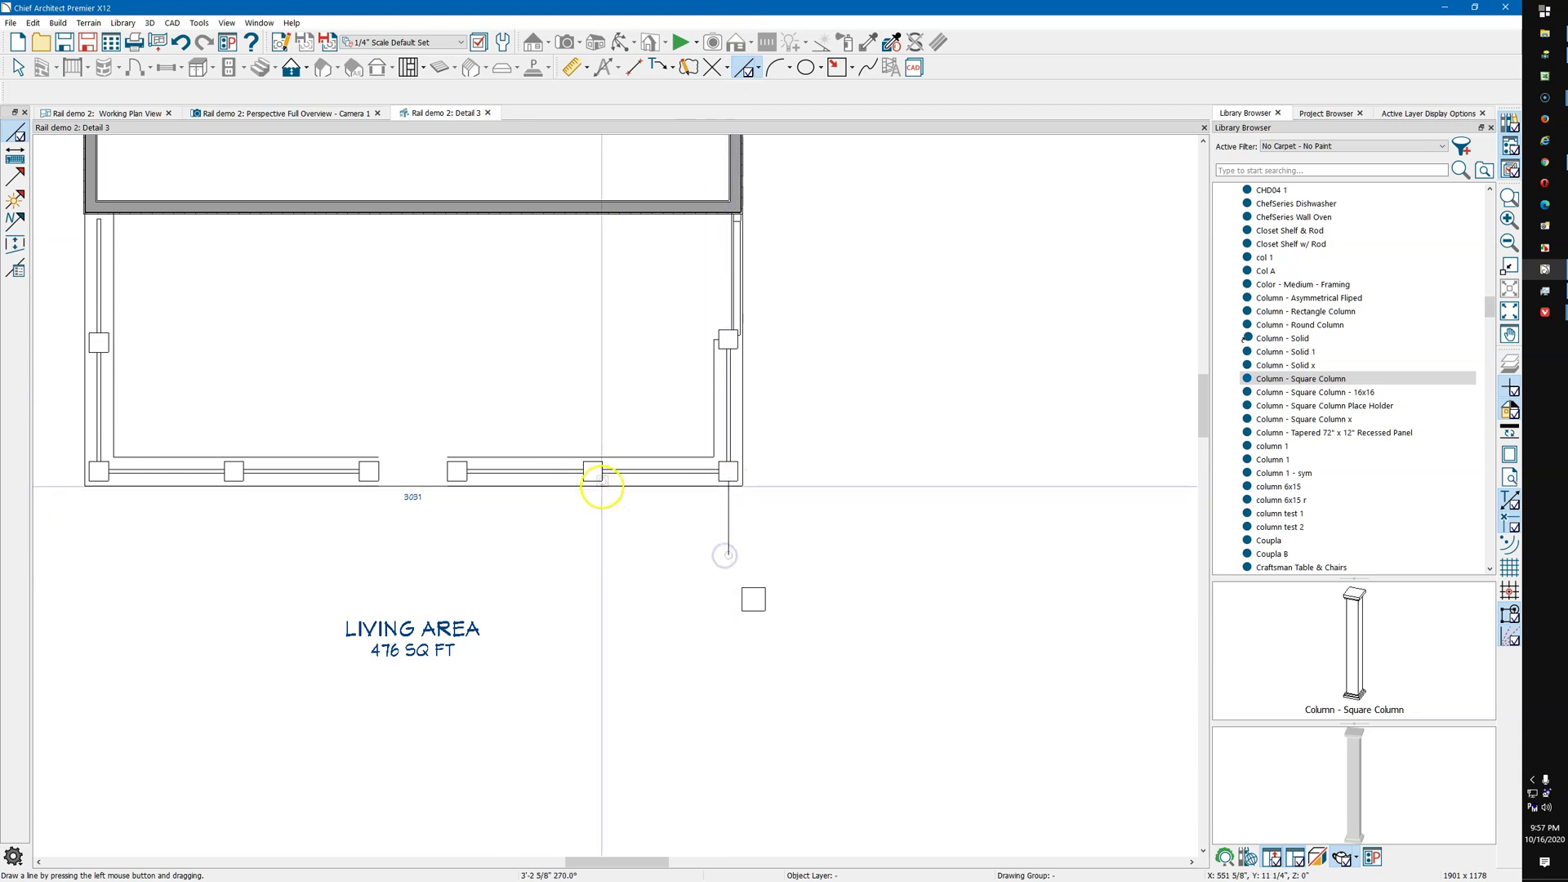
drag(595, 483, 596, 556)
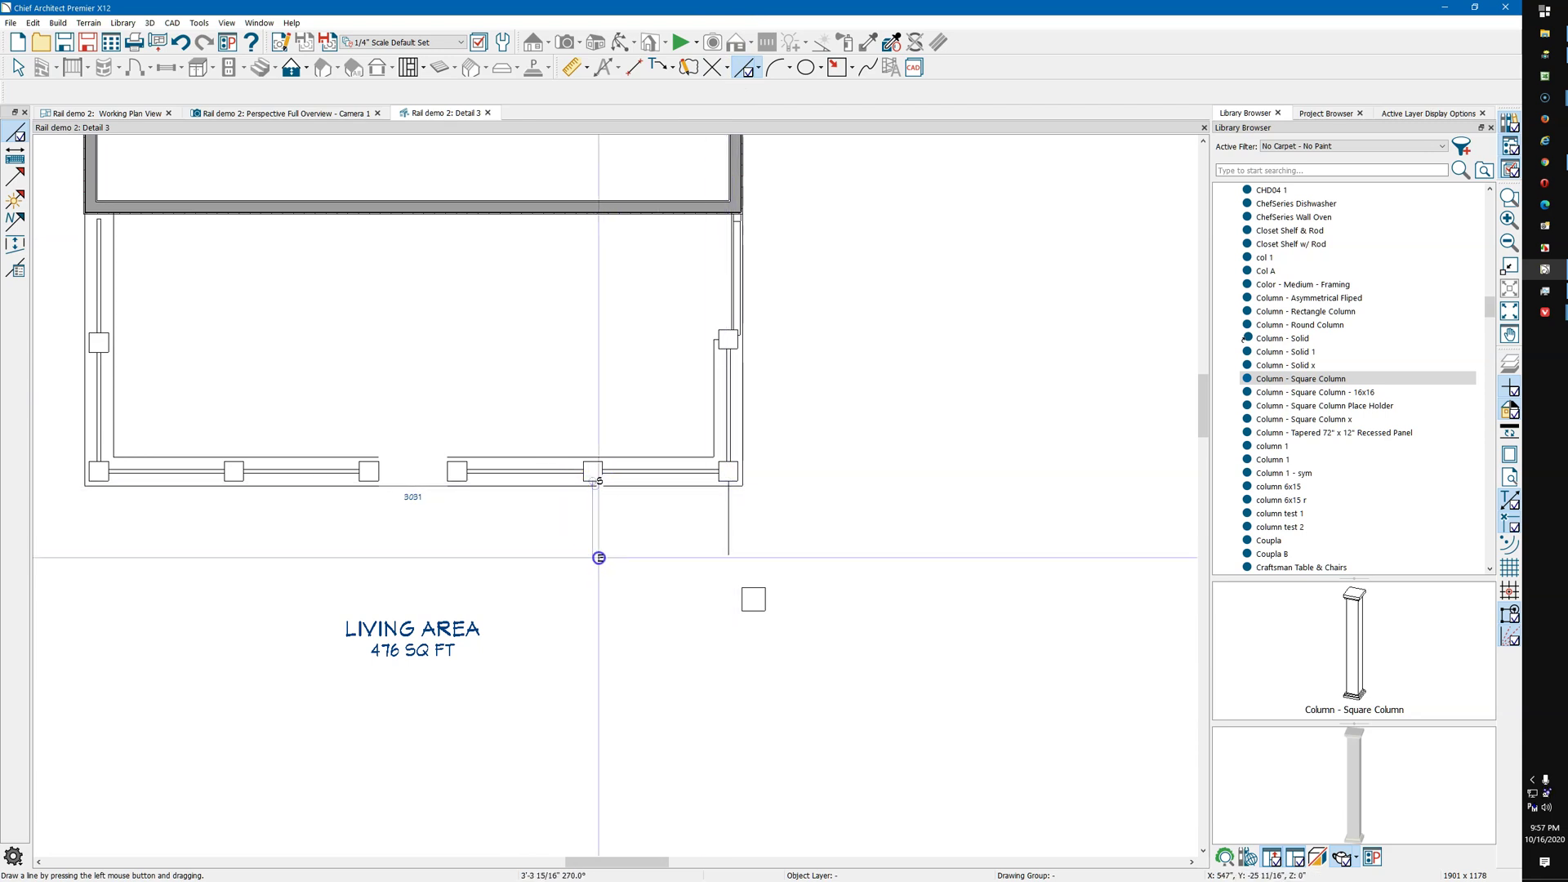
drag(456, 479, 458, 561)
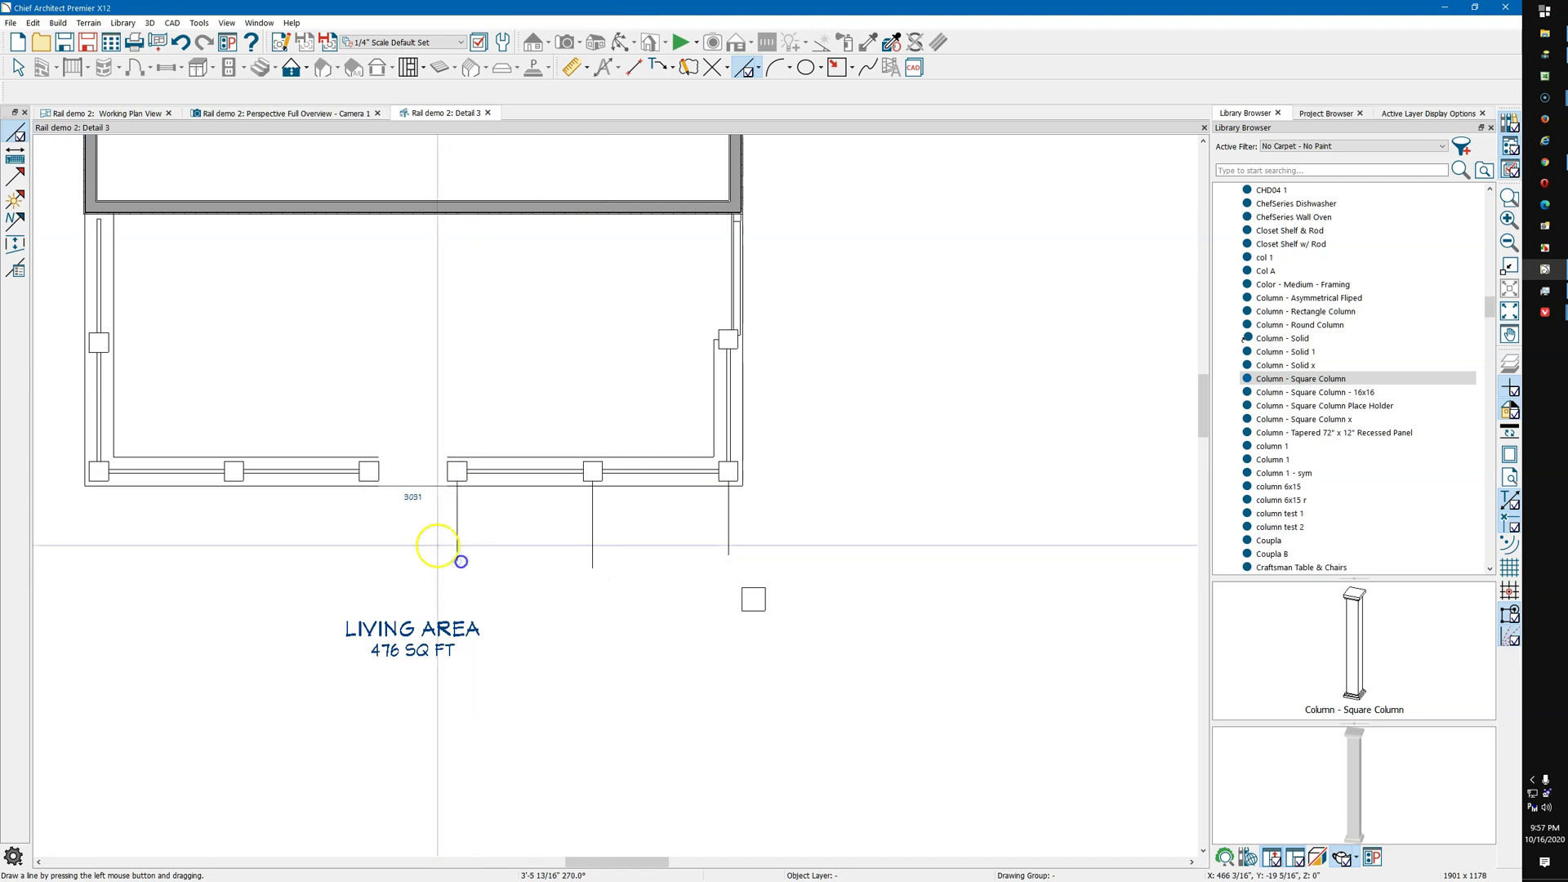
drag(369, 482, 369, 561)
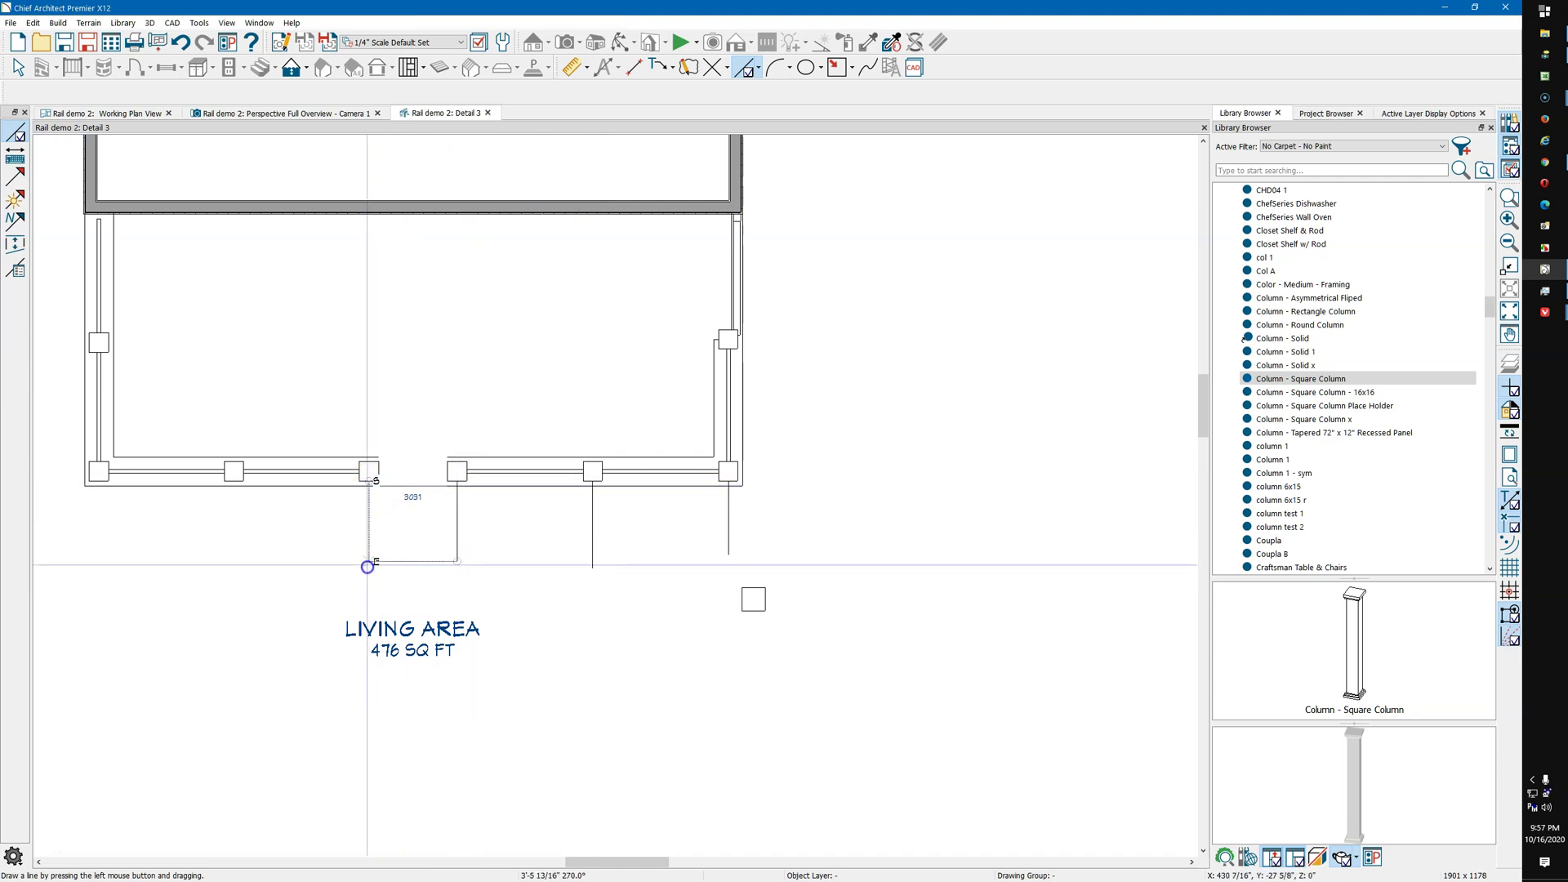
drag(231, 473, 234, 576)
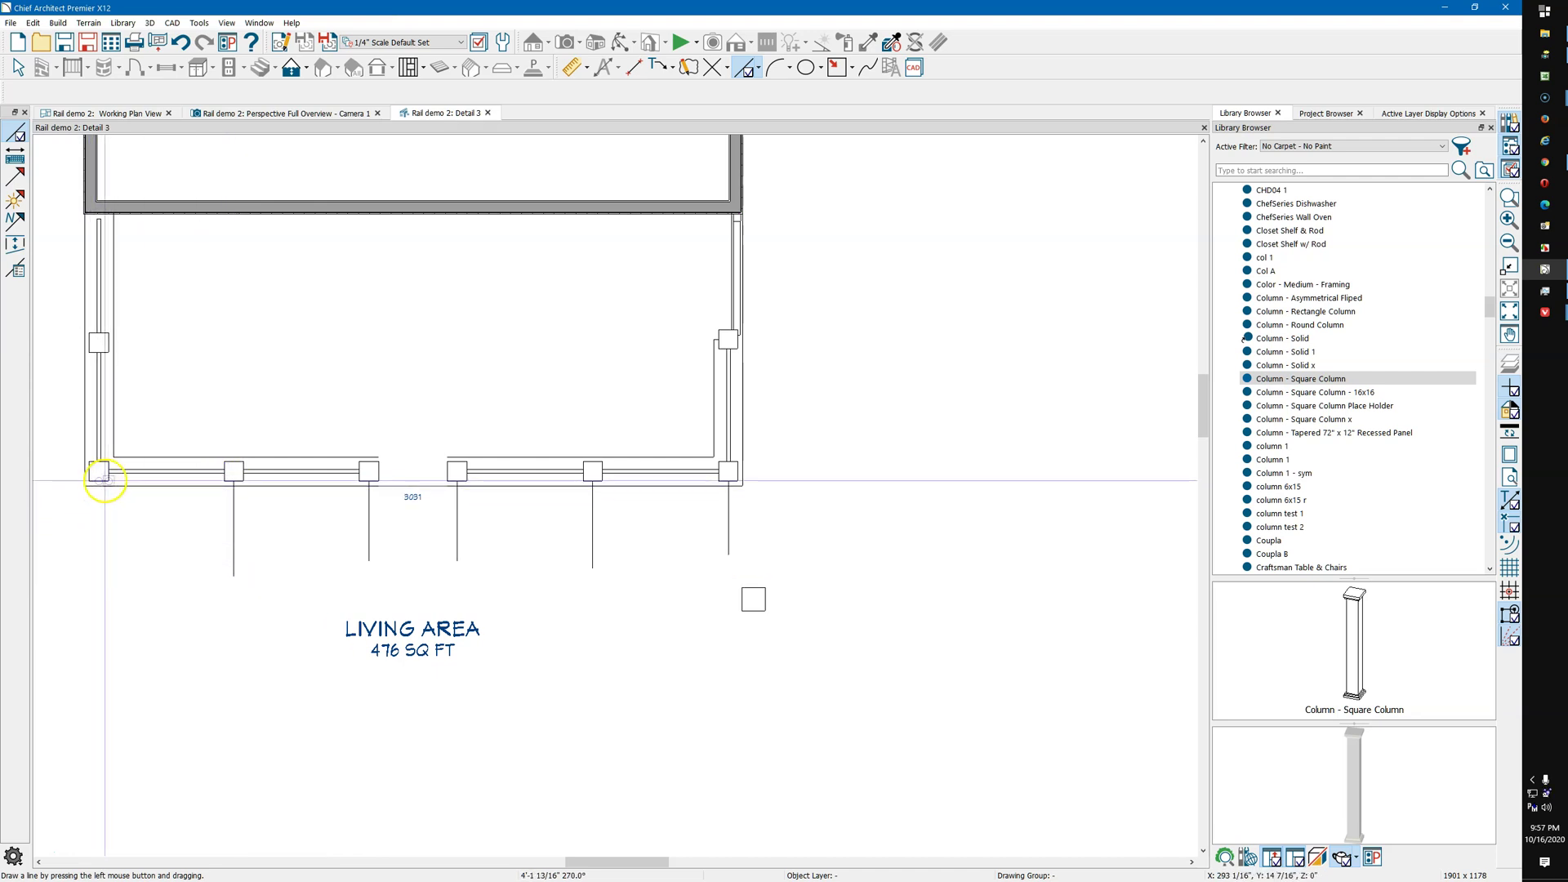
drag(99, 476, 96, 583)
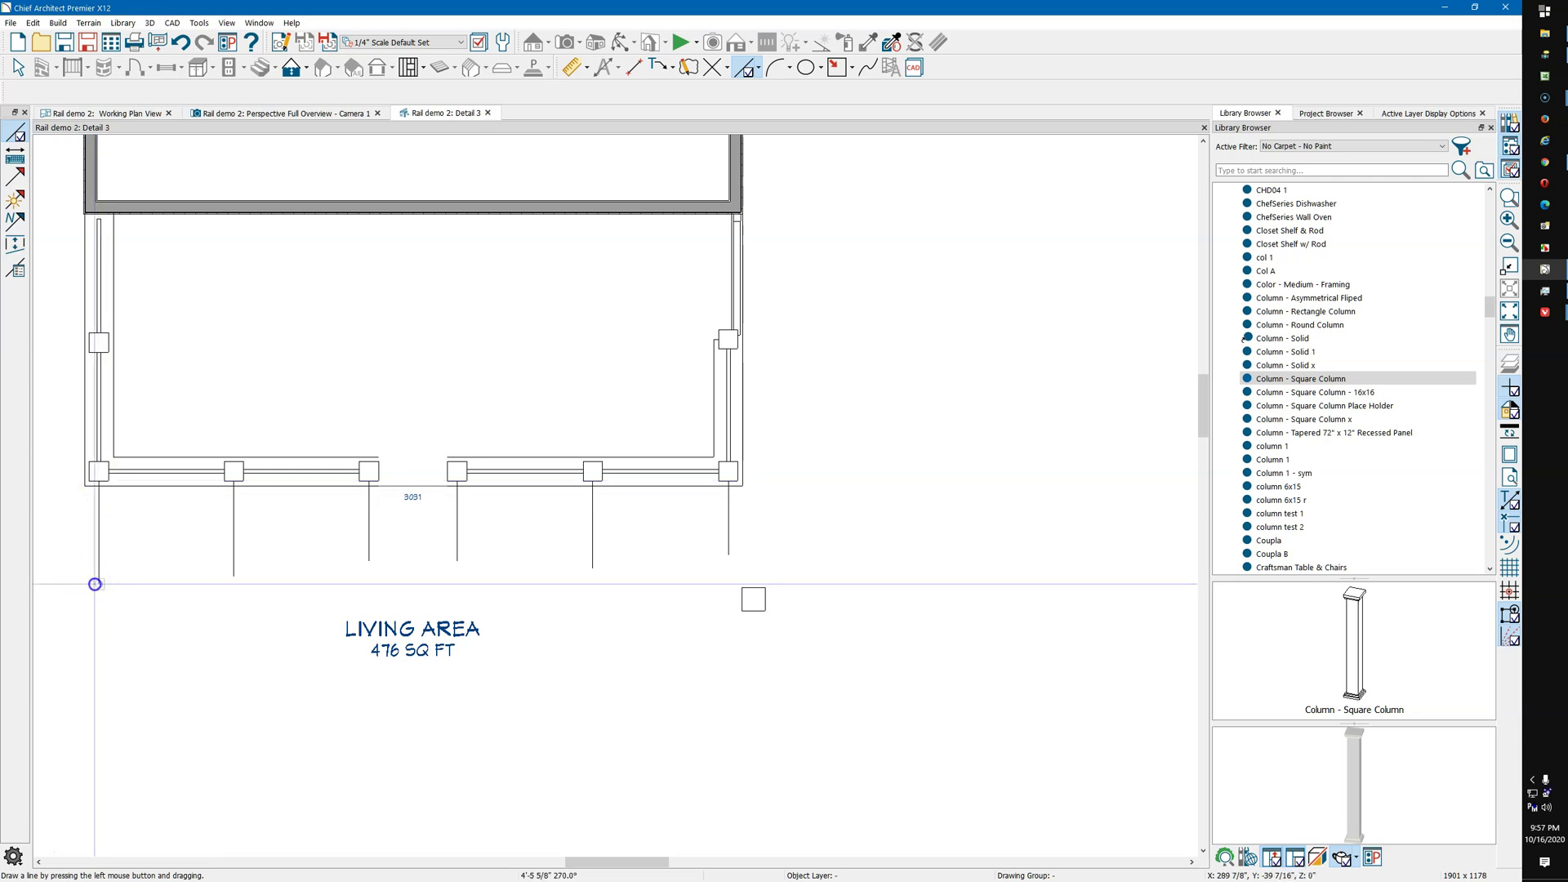
Copy the six guide lines from the CAD detail and paste them in the same place in the Working Plan View
key(space)
drag(74, 524, 766, 561)
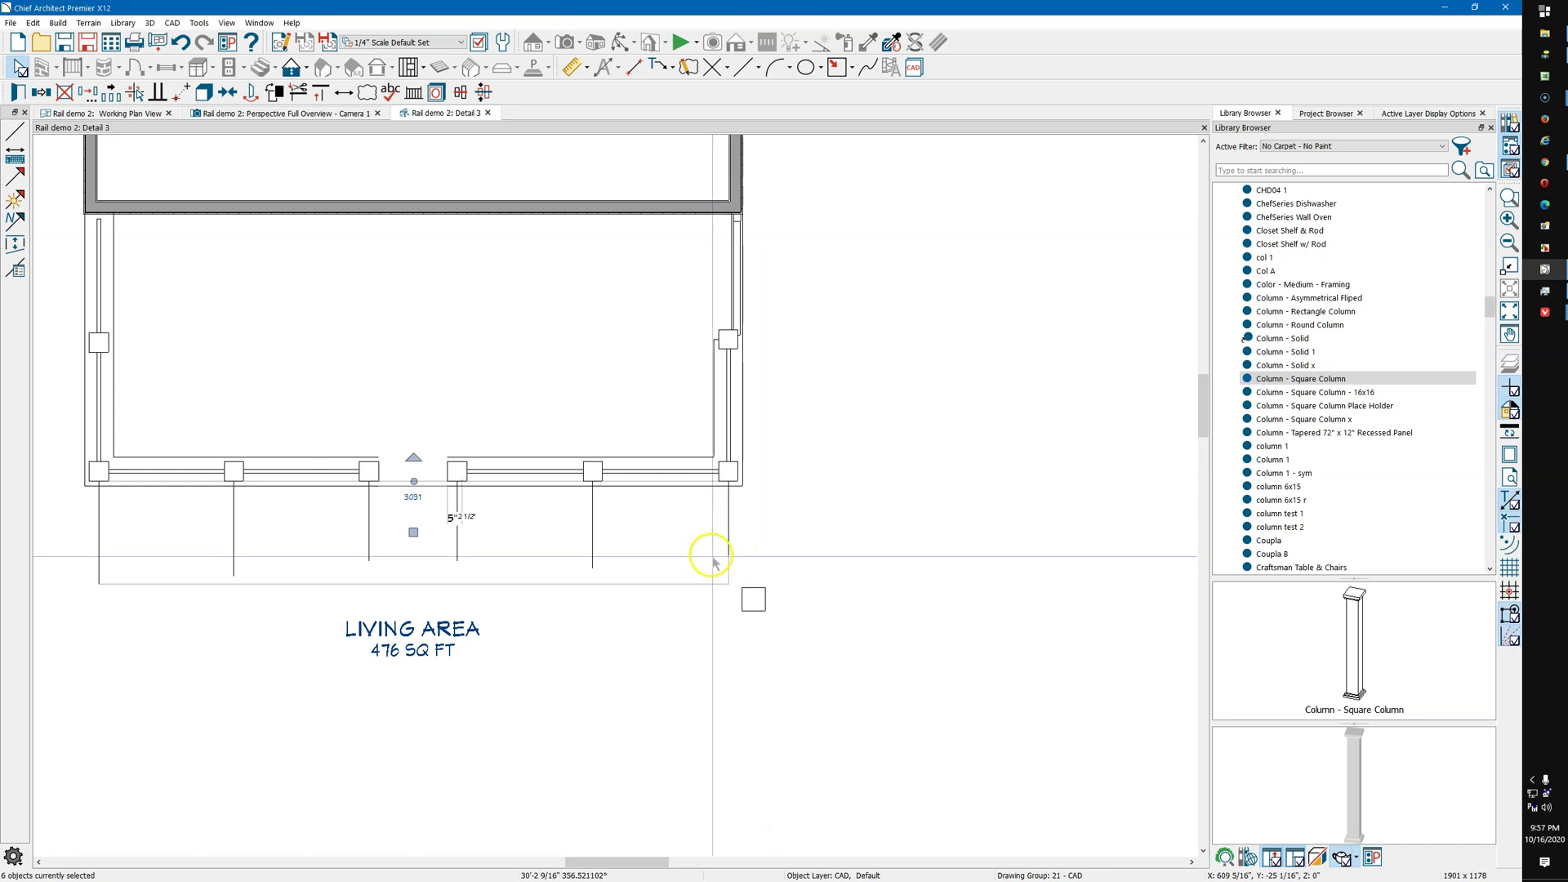
click(130, 114)
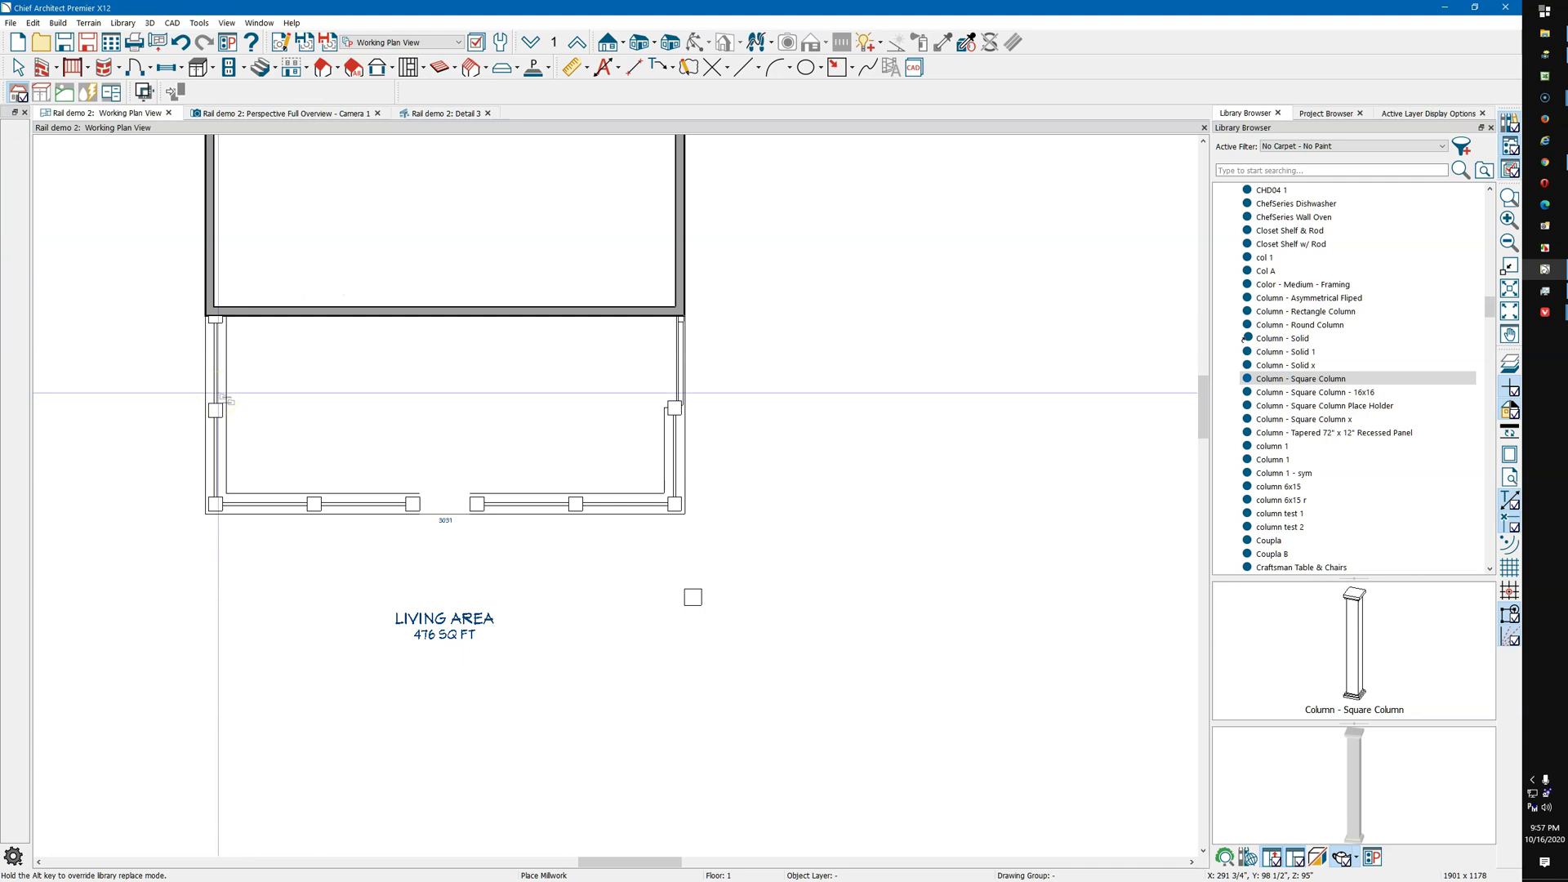
key(ctrl+v)
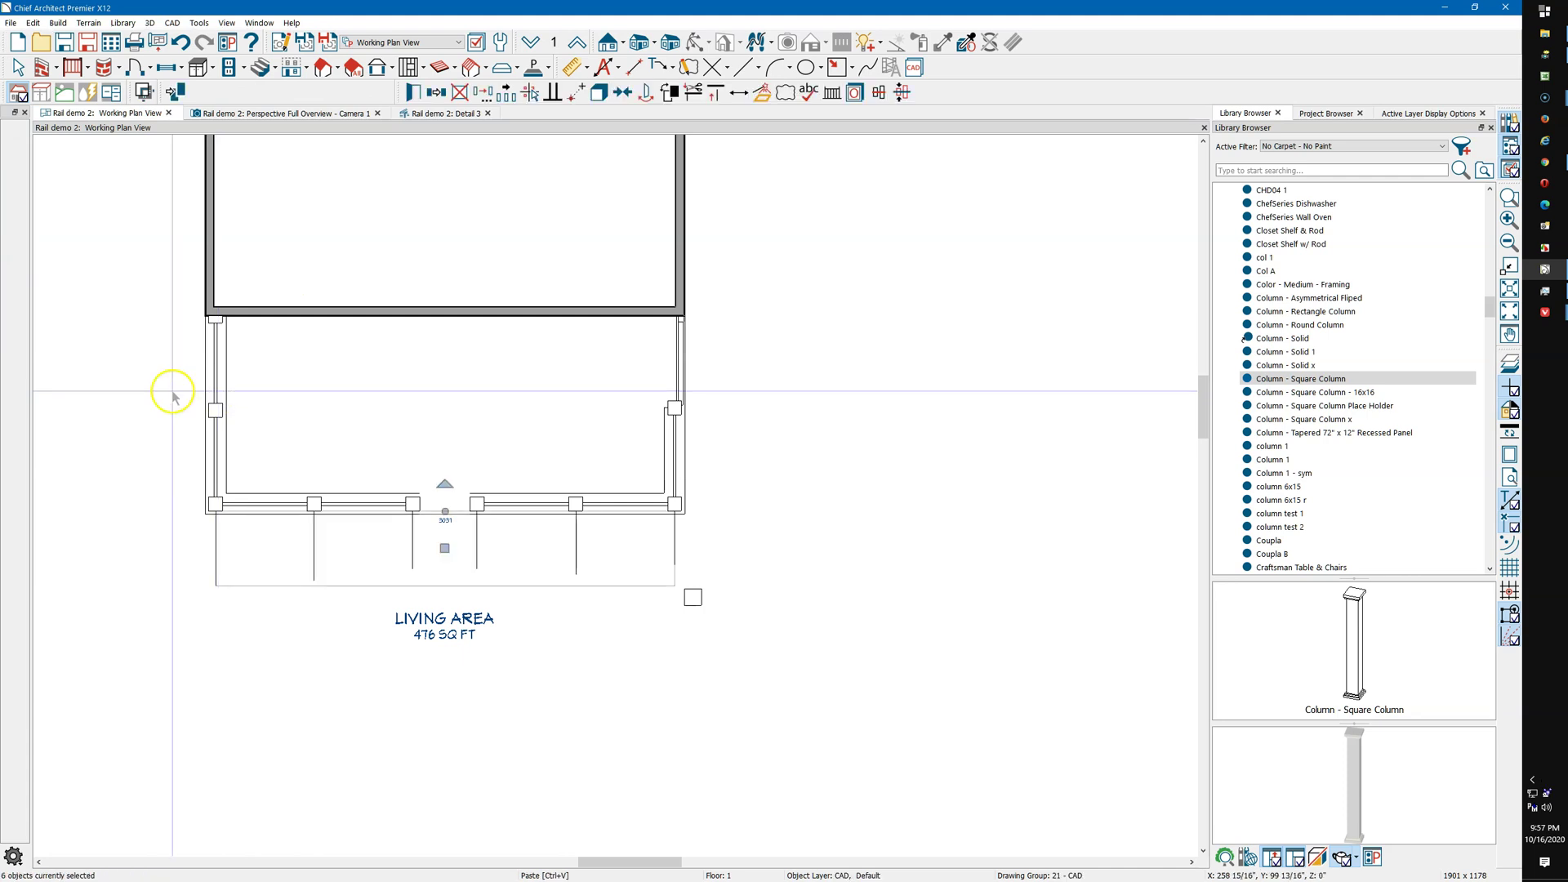
middle_drag(724, 500, 840, 498)
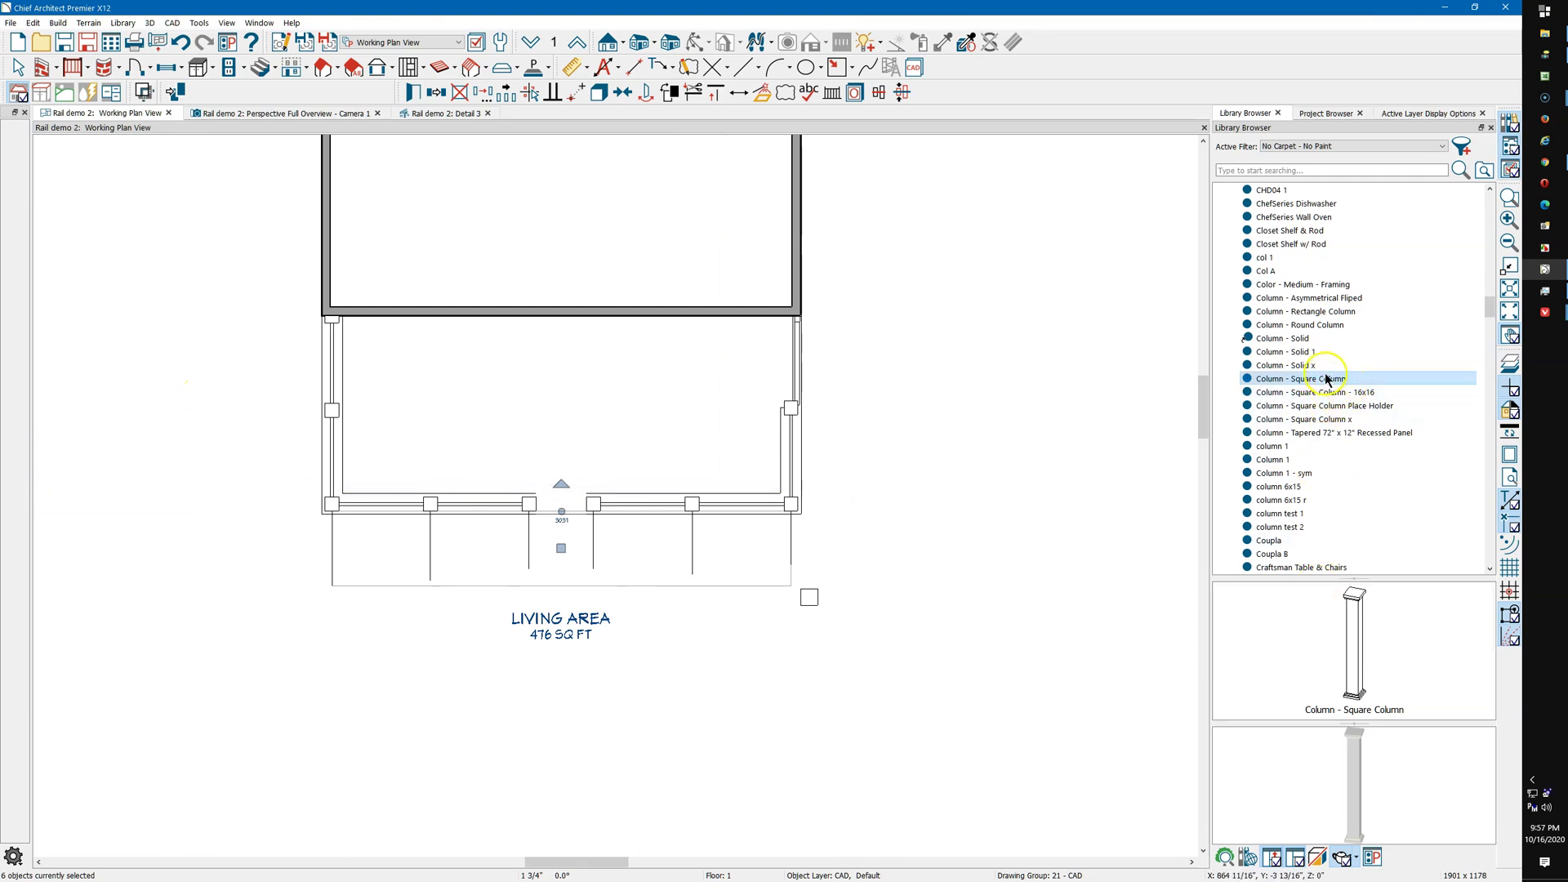
Place six Column - Square Column library items in a row in front of the porch, near the guide line ends
click(1312, 382)
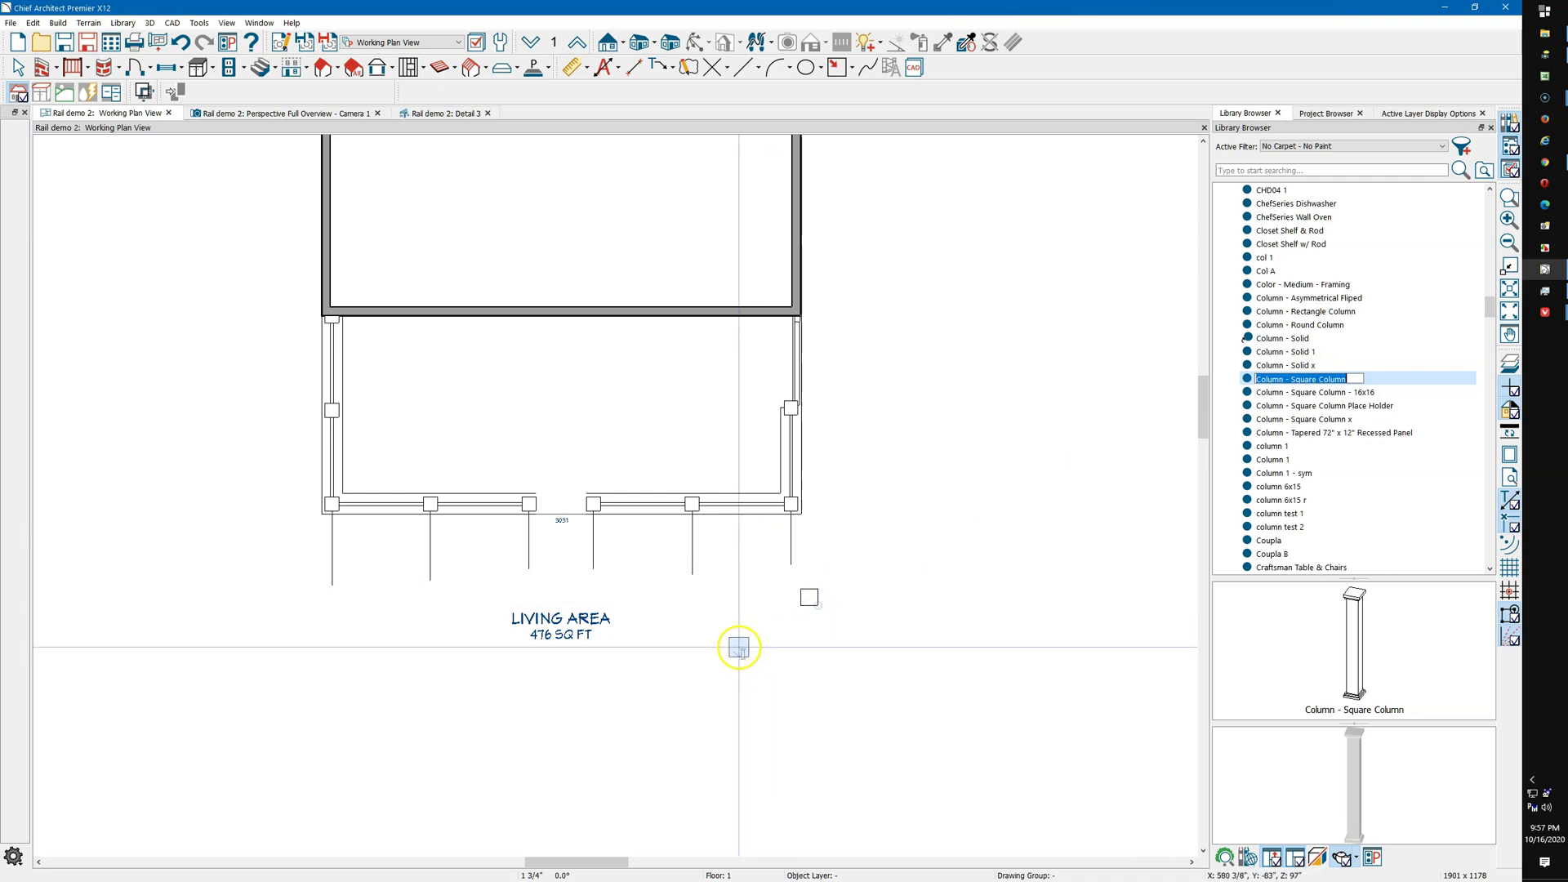
click(764, 586)
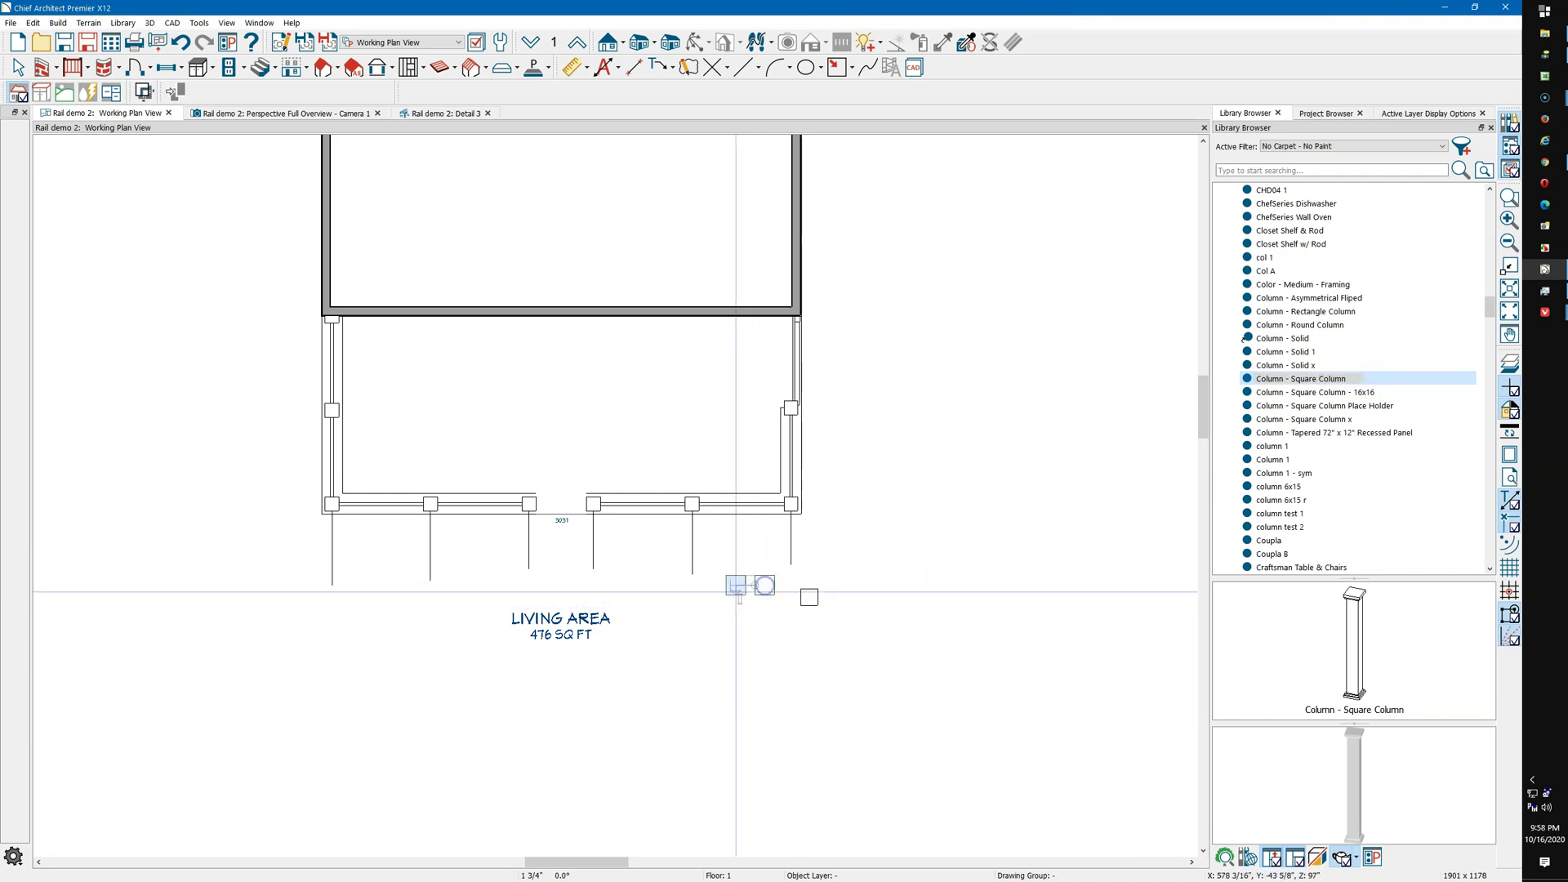
click(691, 596)
click(592, 586)
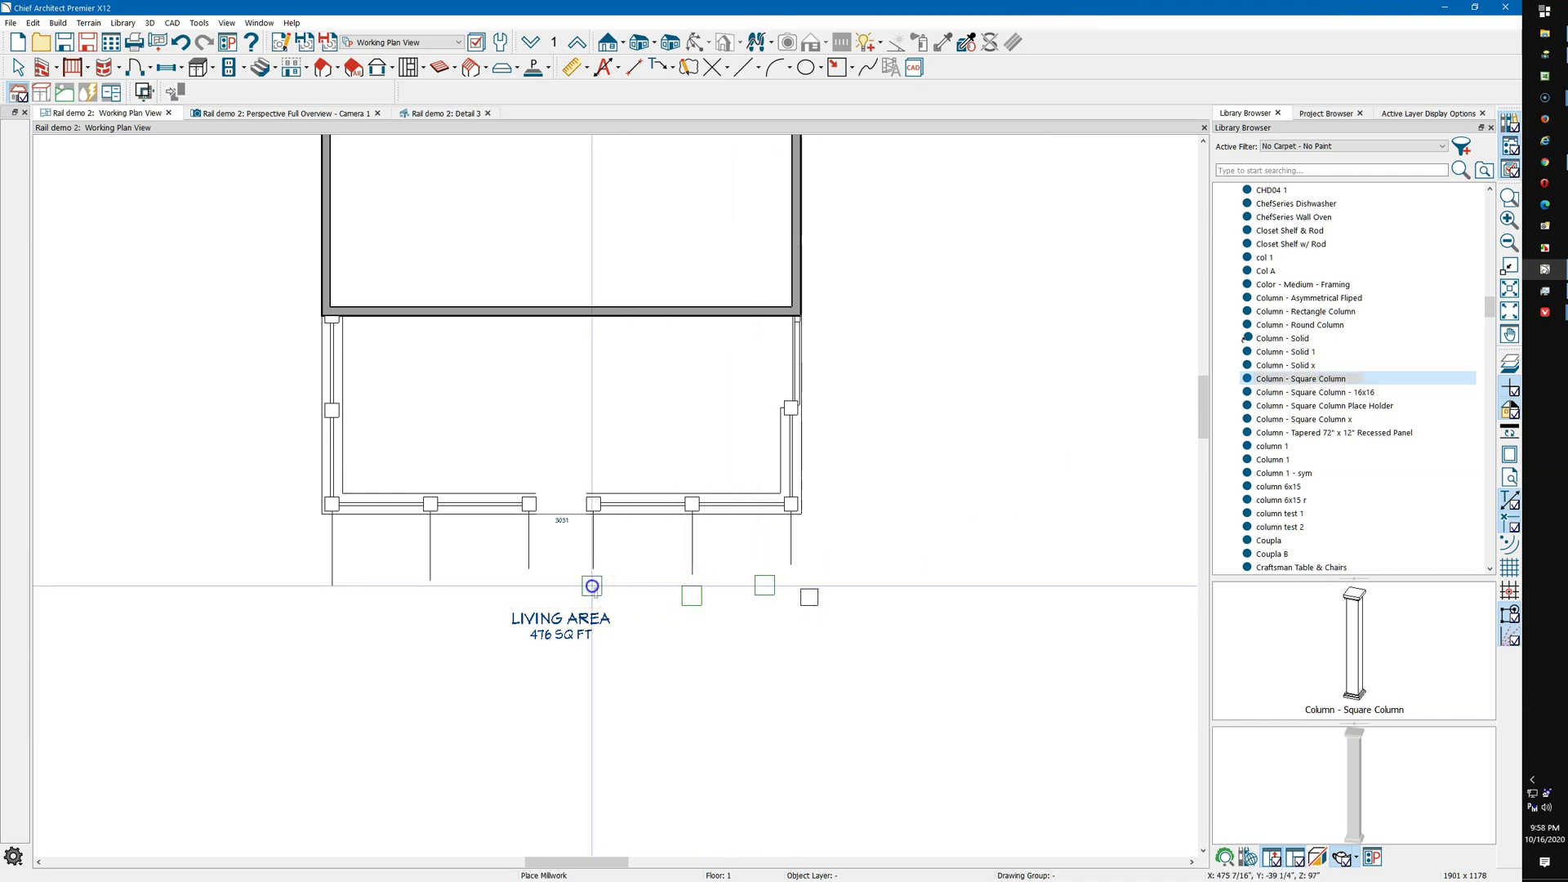
click(529, 596)
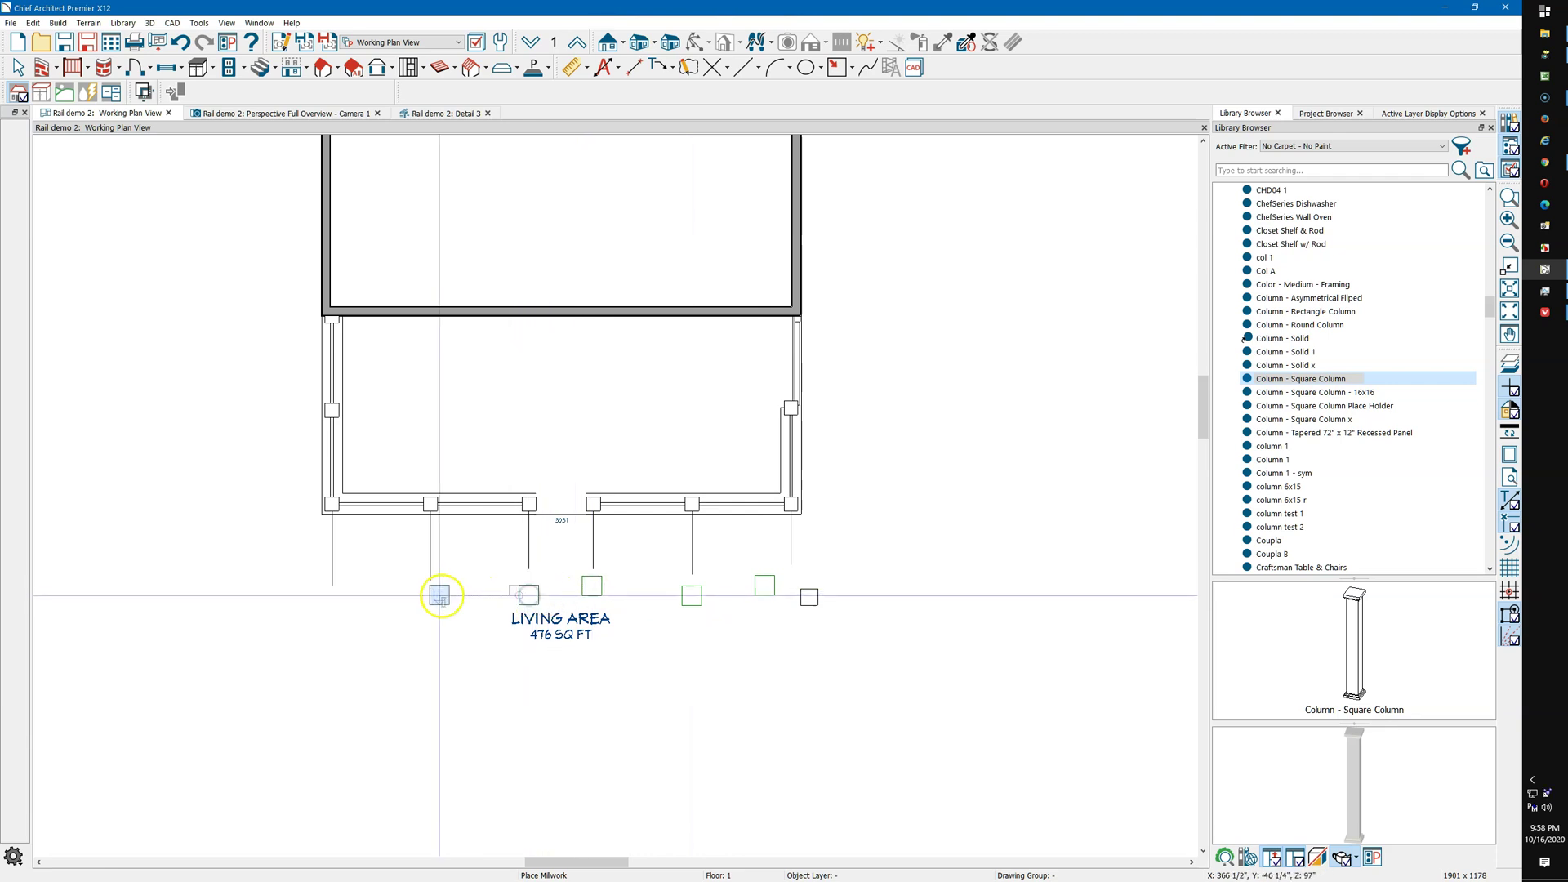
click(434, 603)
click(327, 604)
key(space)
Center the two leftmost placed columns on their respective guide lines with Center Object
scroll(327, 604, up, 2)
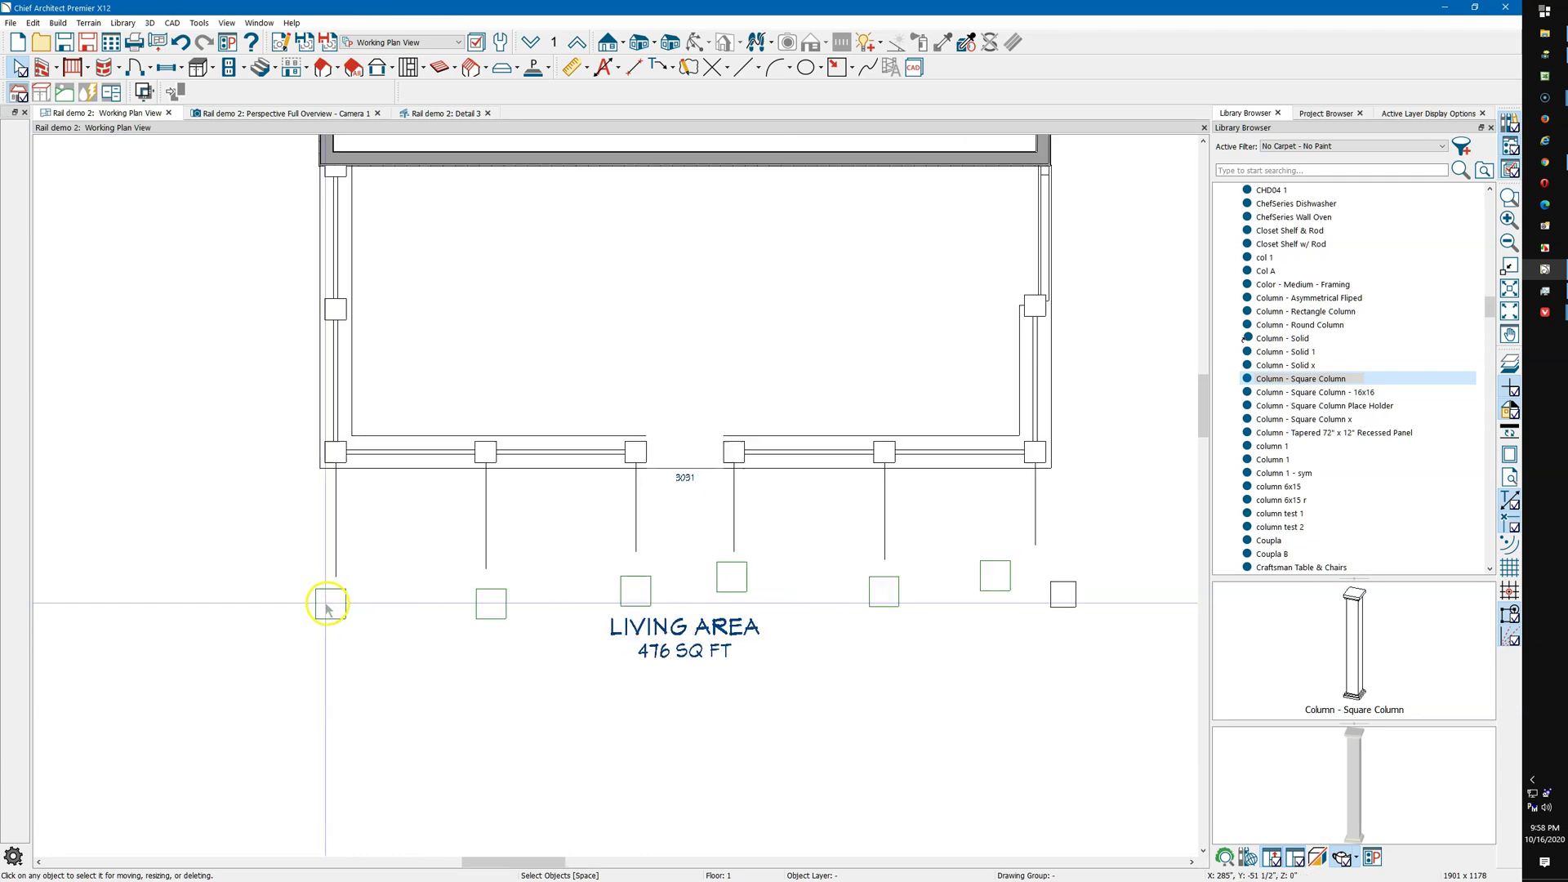
right_click(332, 604)
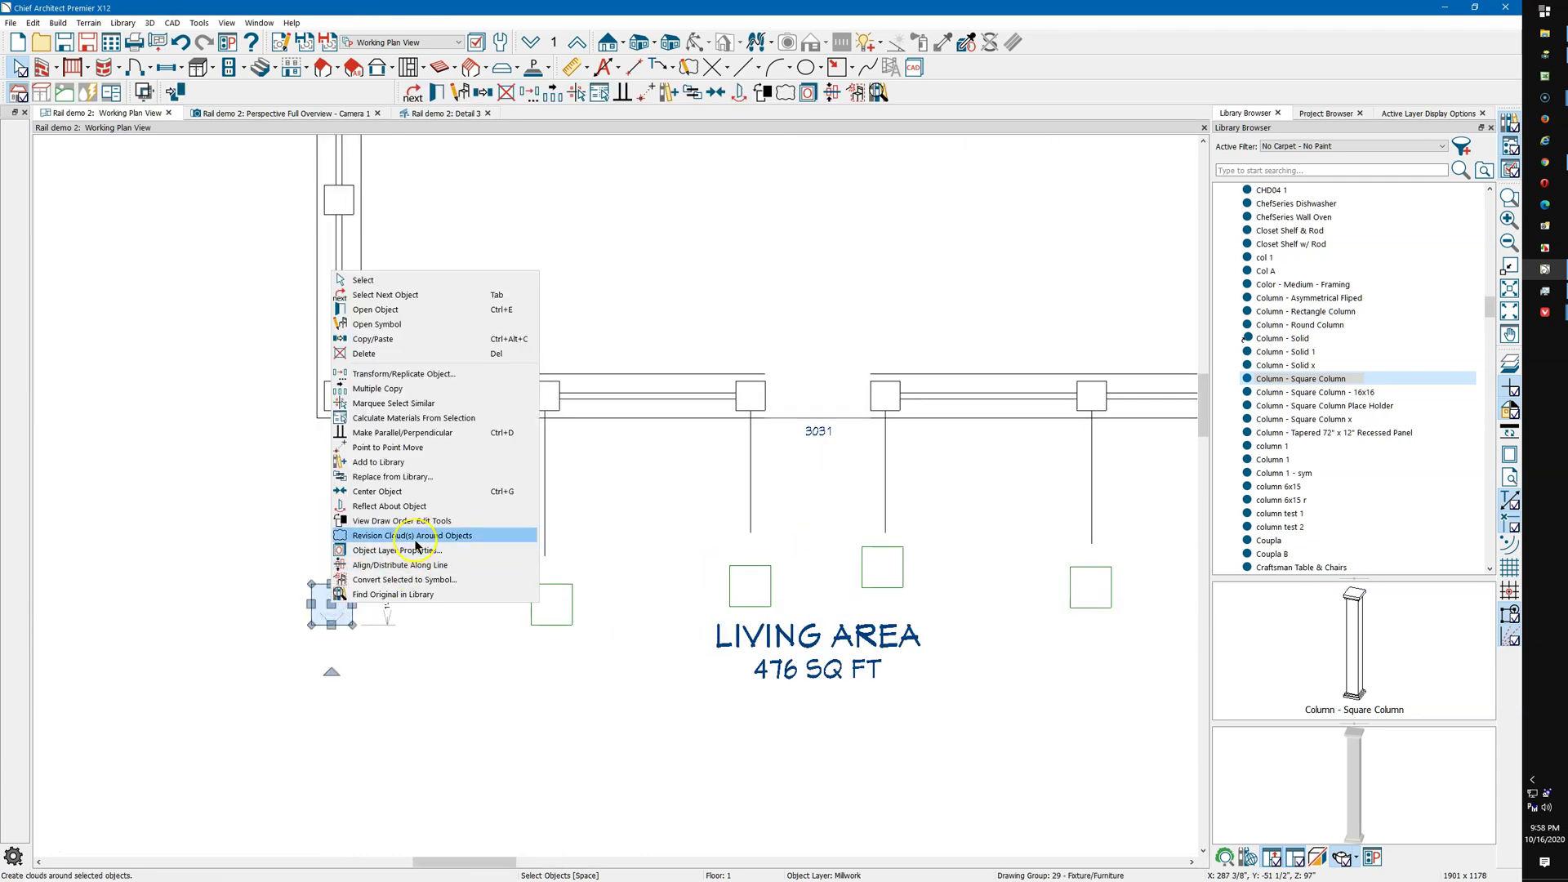
click(378, 491)
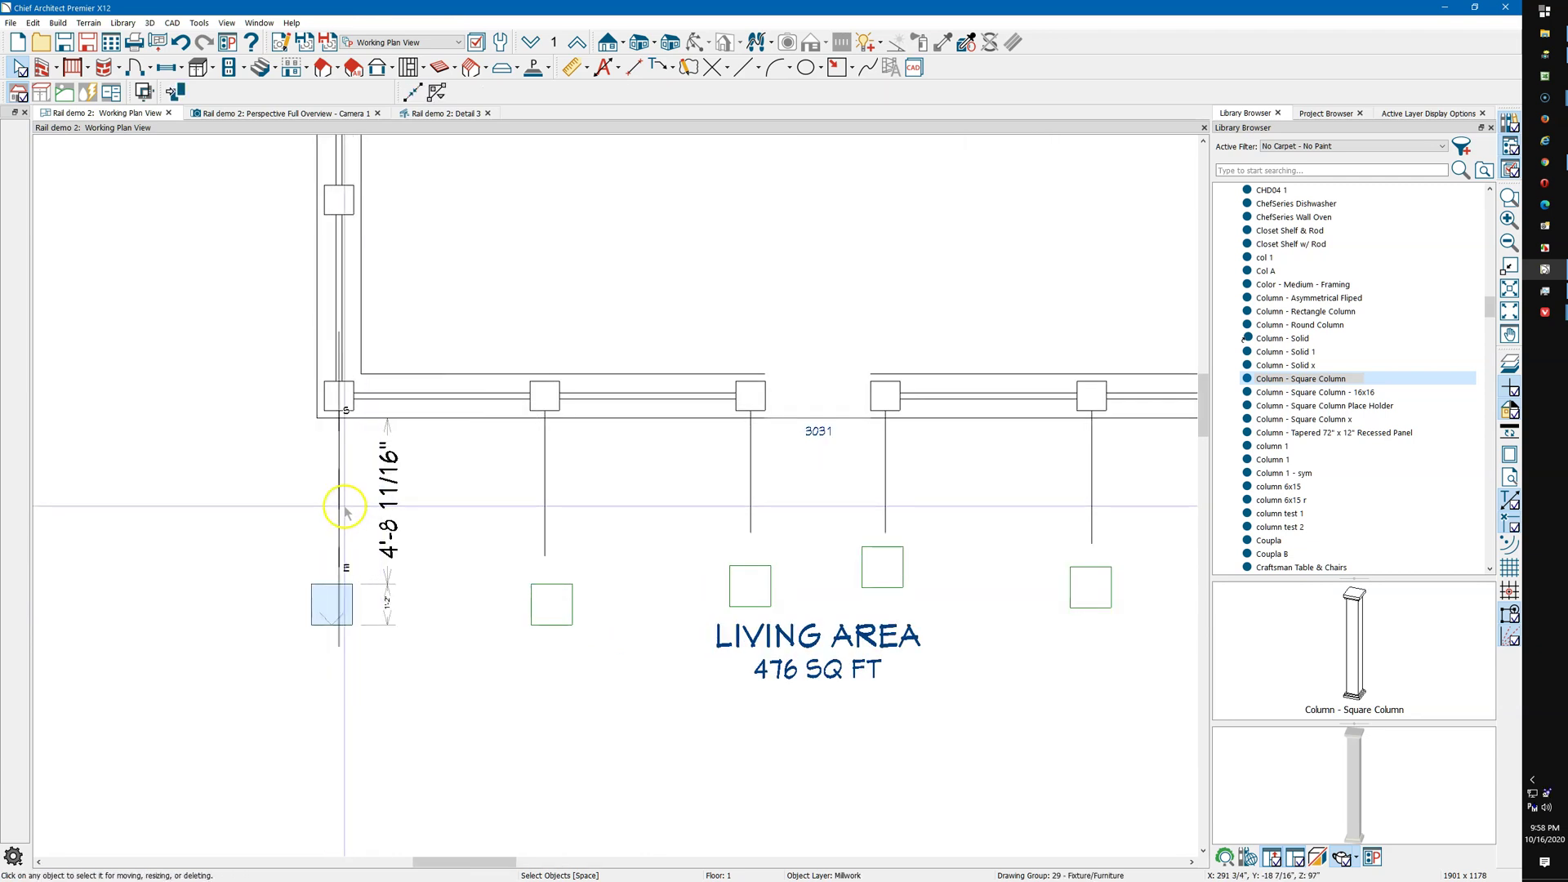
click(340, 501)
right_click(569, 606)
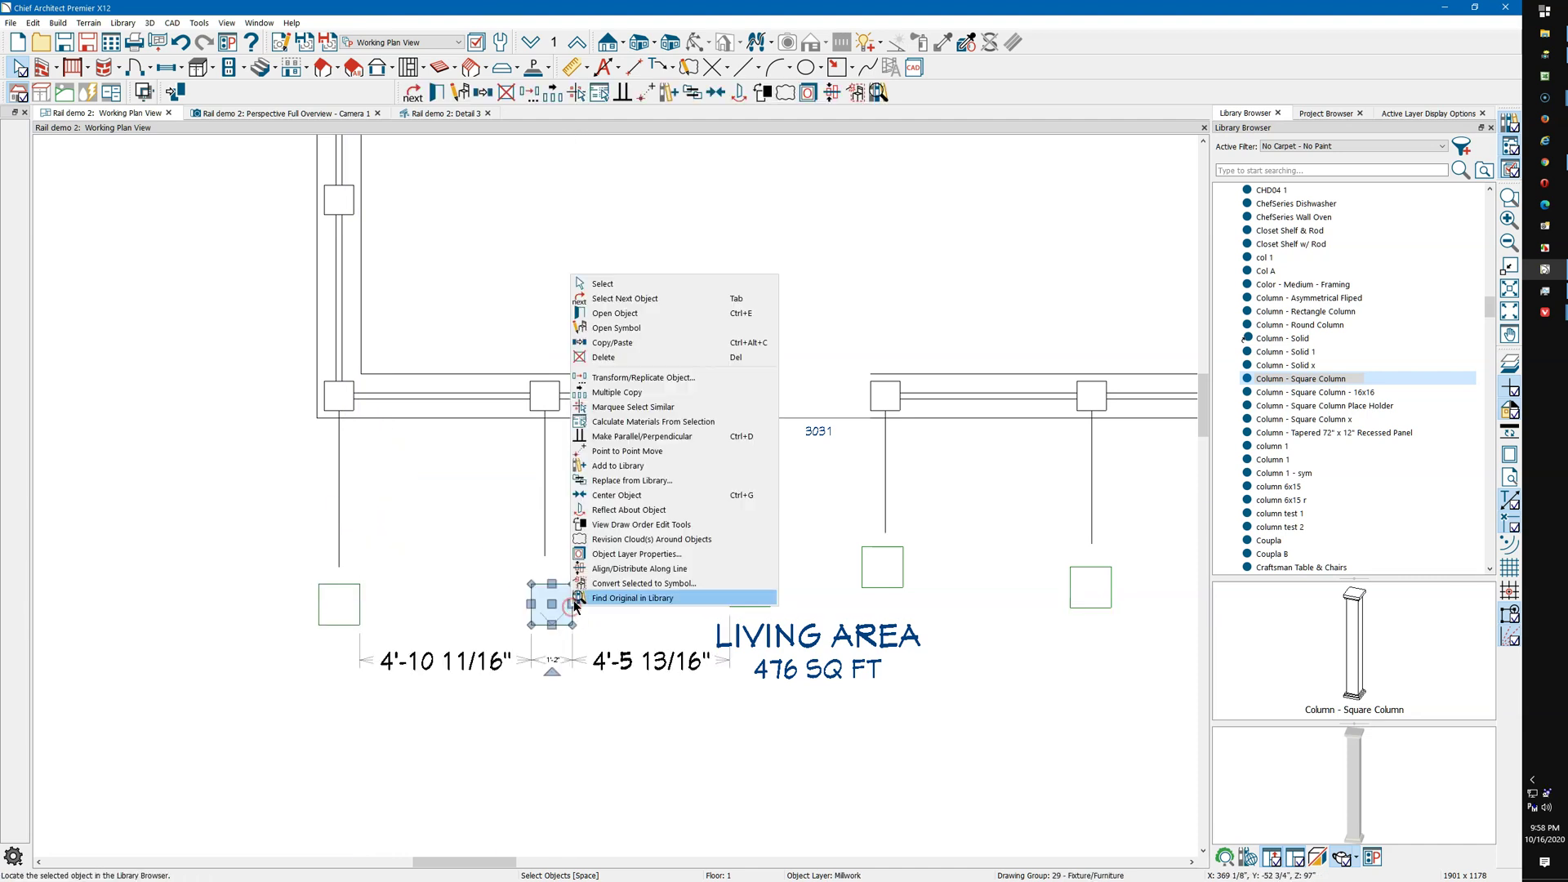
click(584, 494)
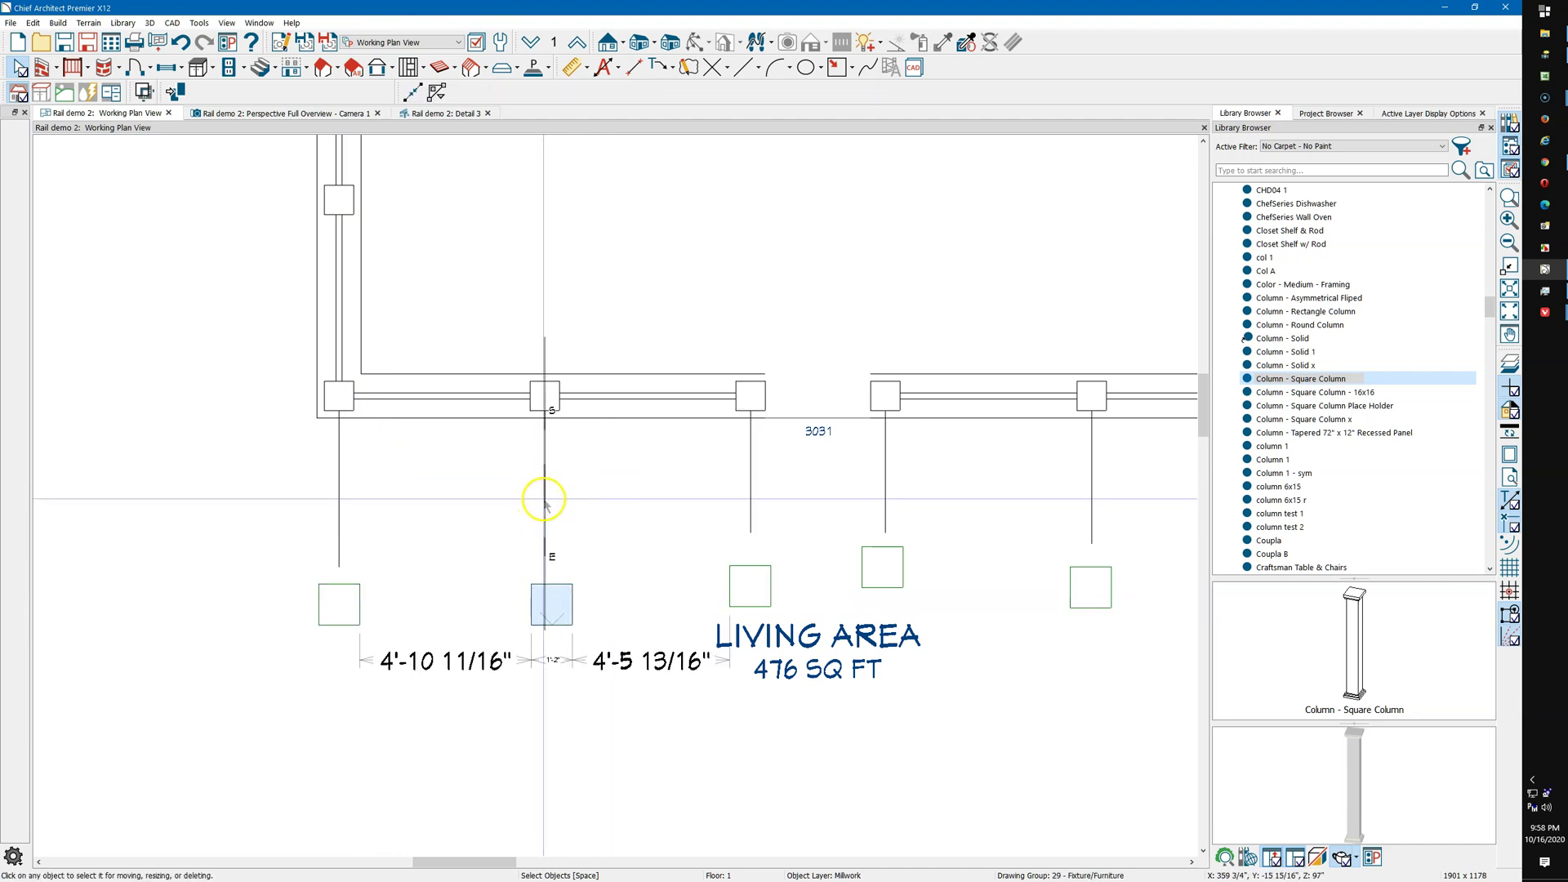
click(544, 501)
Center the third column from the left on its guide line using Center Object
scroll(476, 501, down, 1)
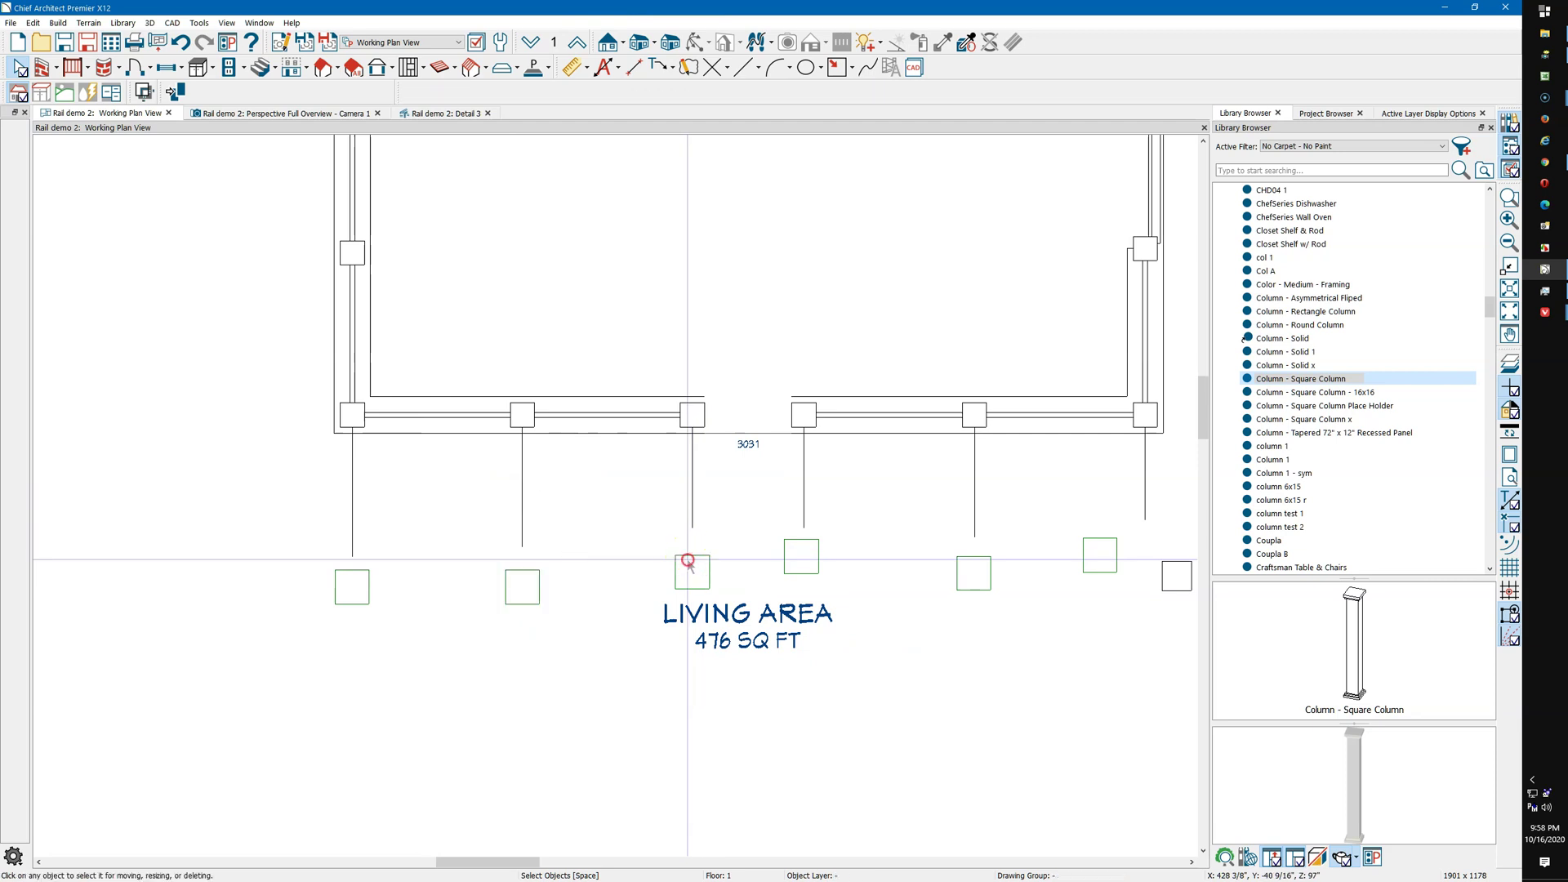
right_click(688, 558)
click(733, 462)
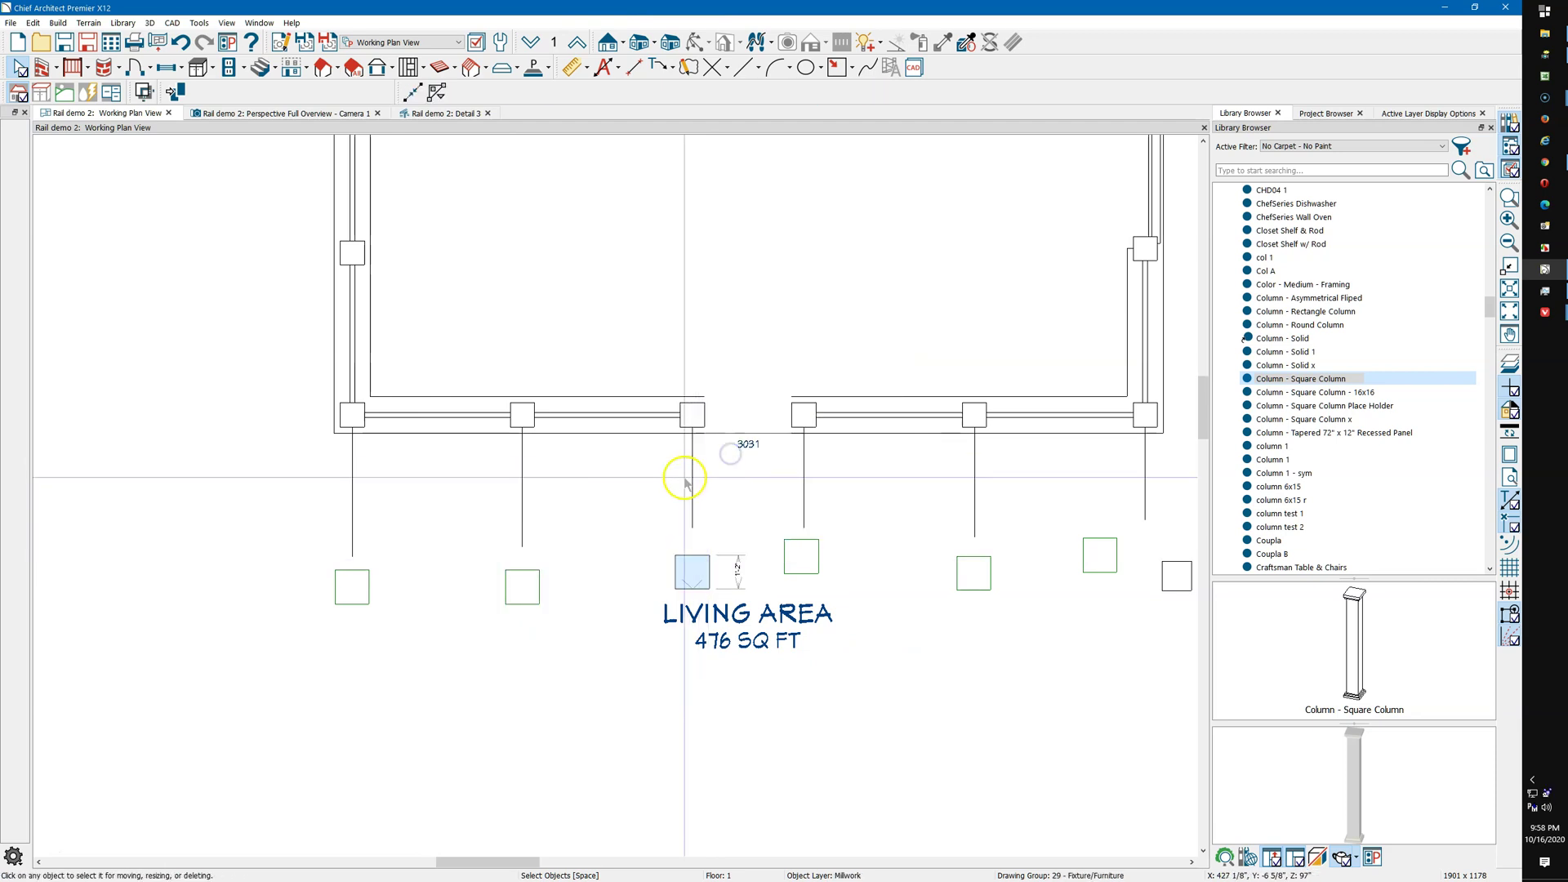
click(691, 479)
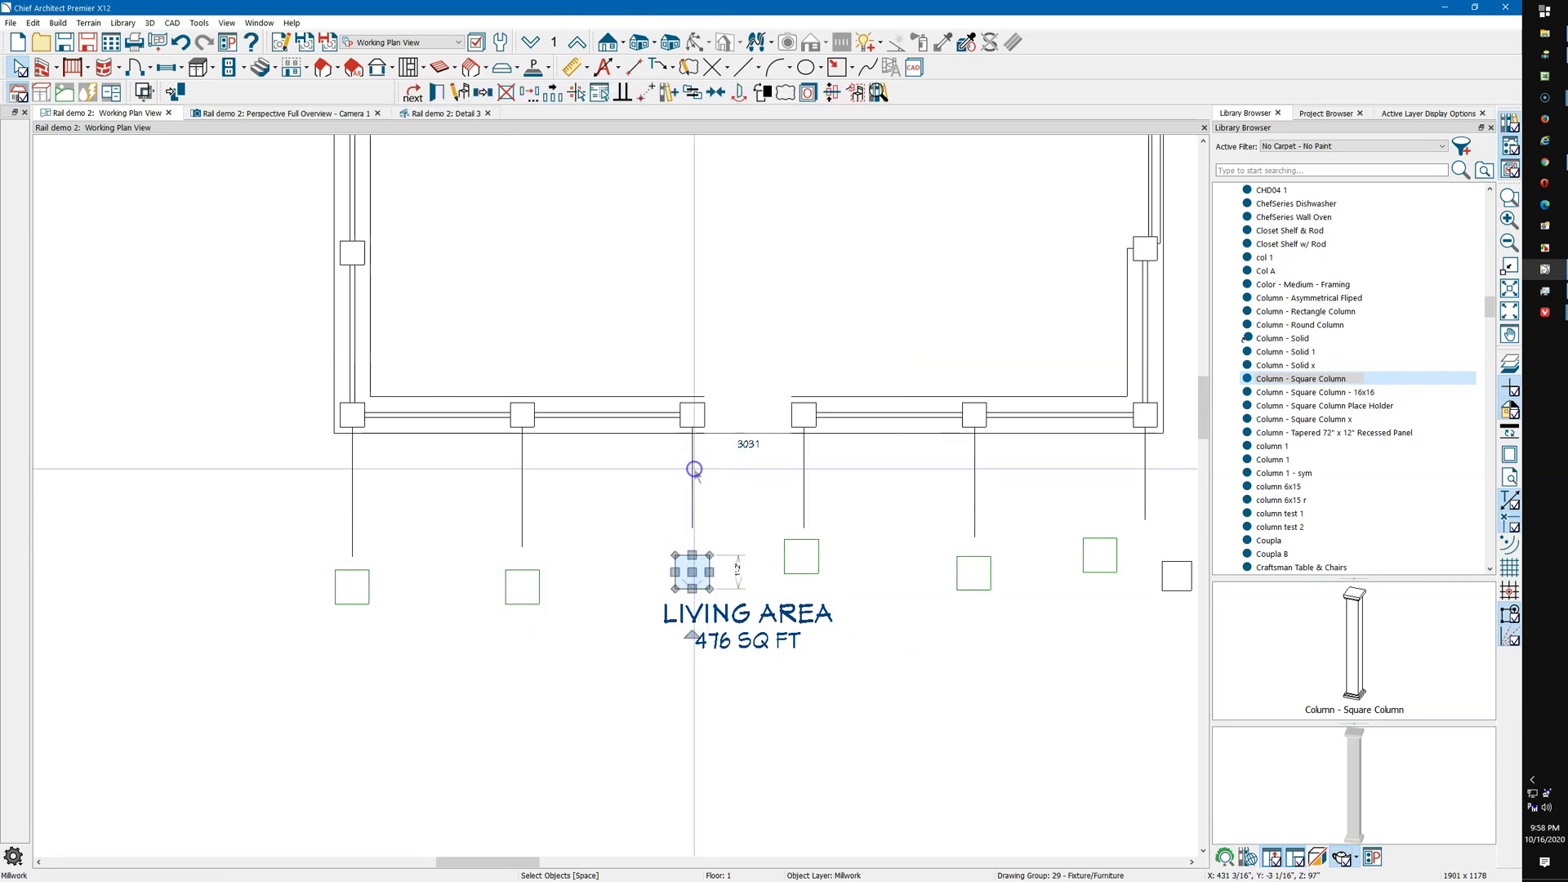
Center the fourth column from the left on the guide line just right of the railing opening
click(786, 561)
right_click(787, 560)
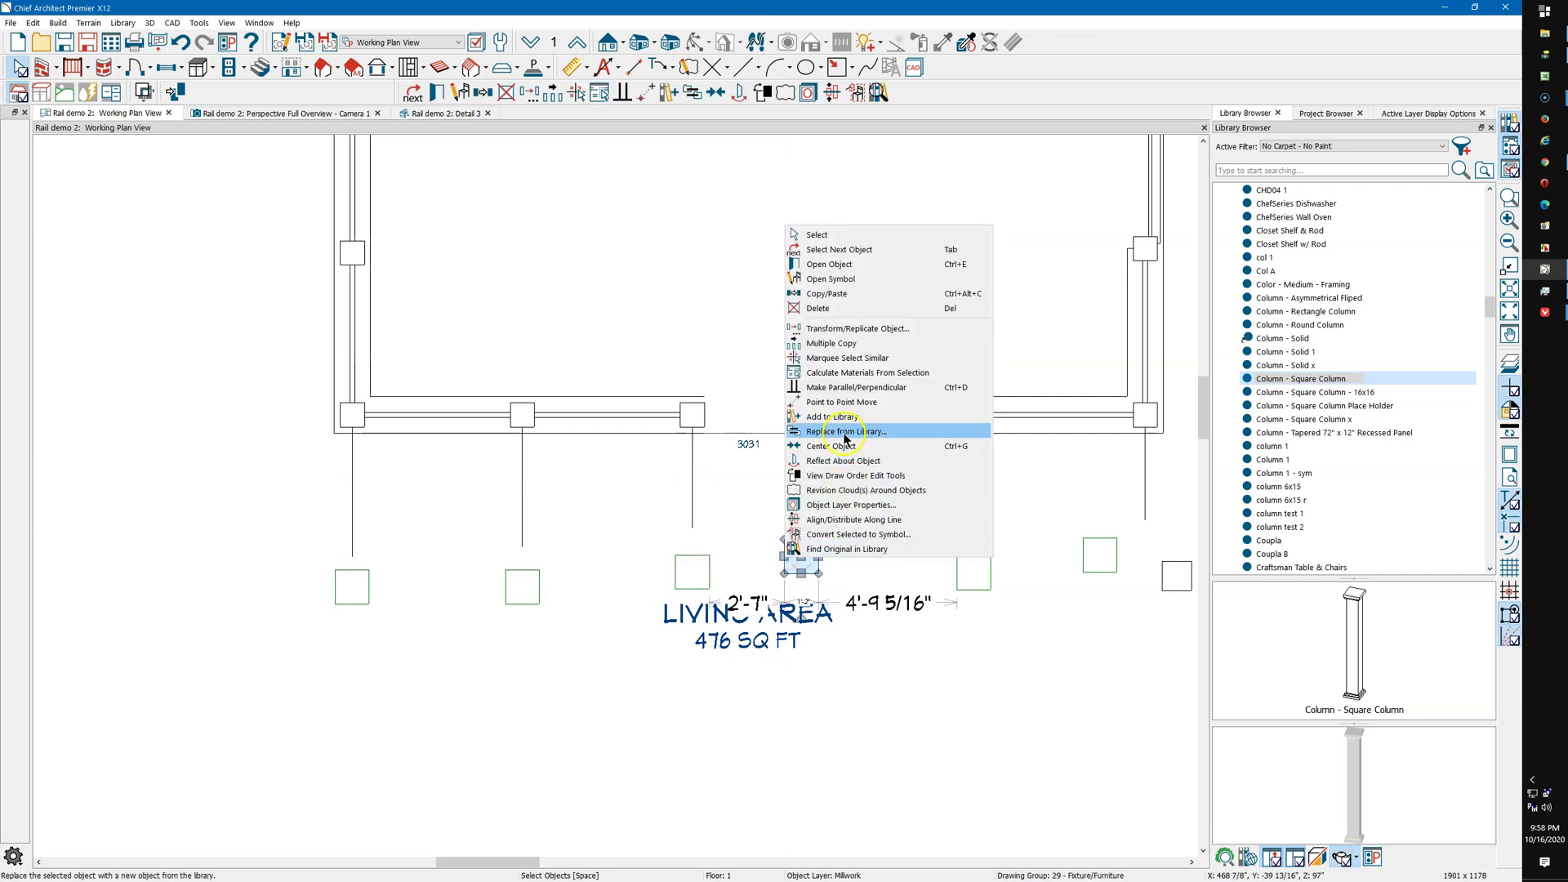
click(891, 447)
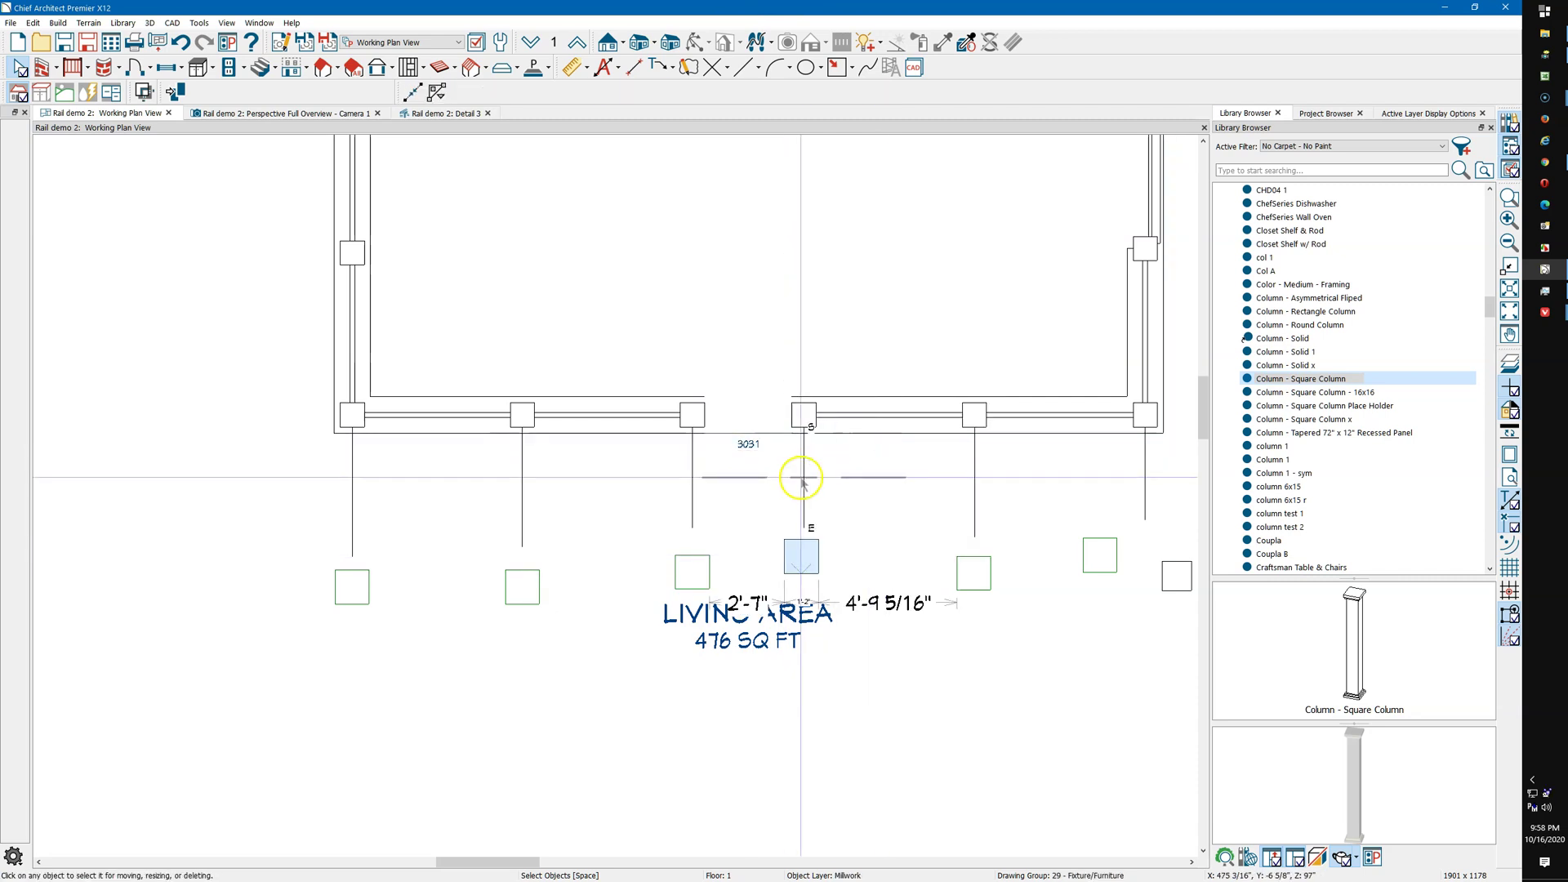
click(802, 480)
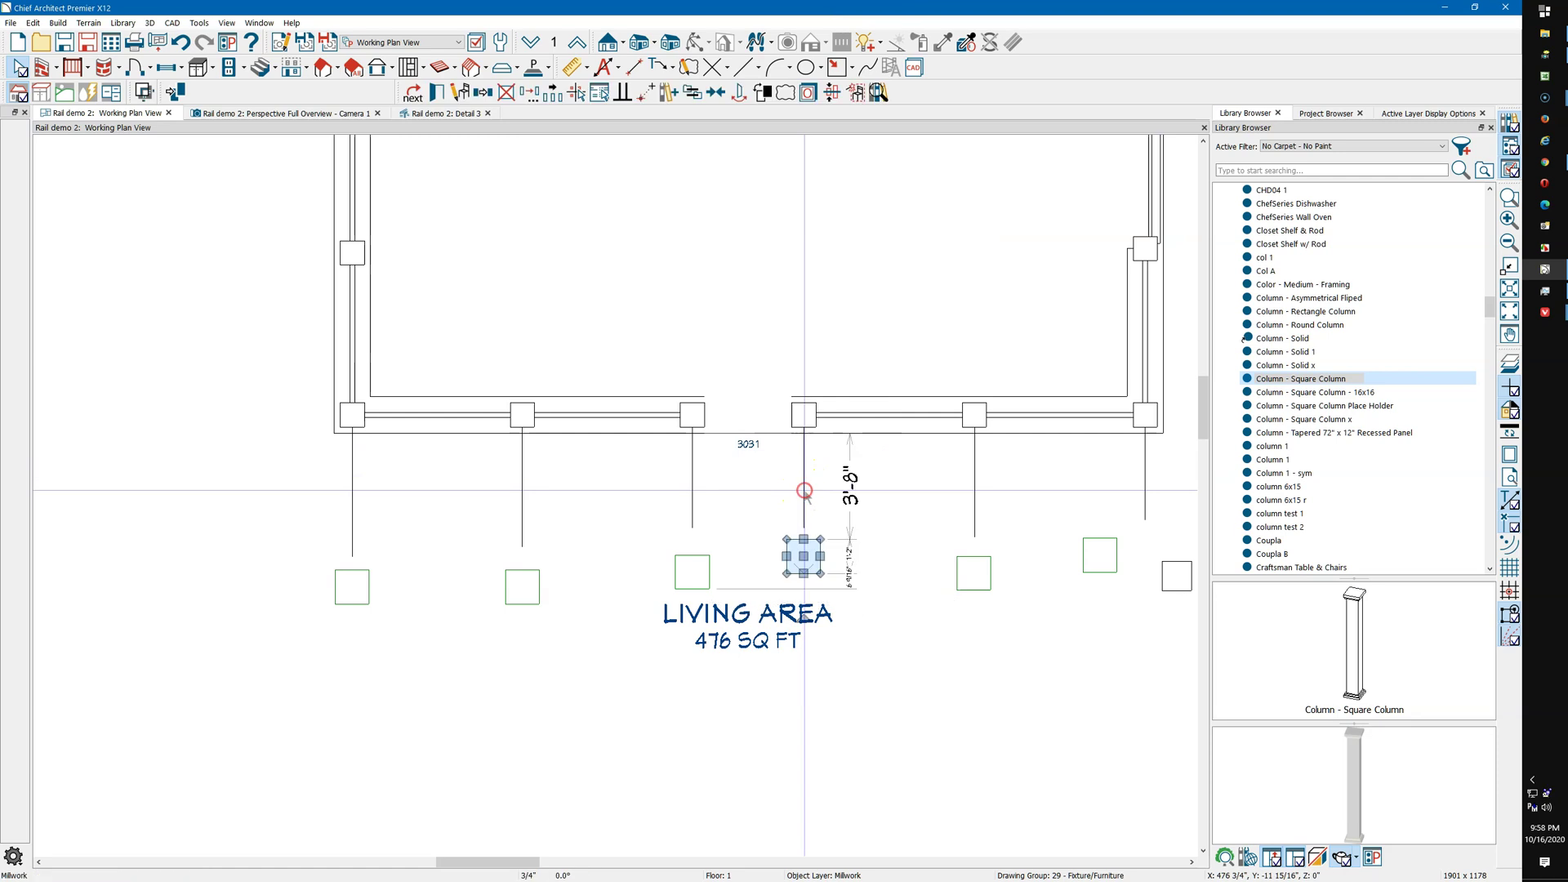
right_click(810, 554)
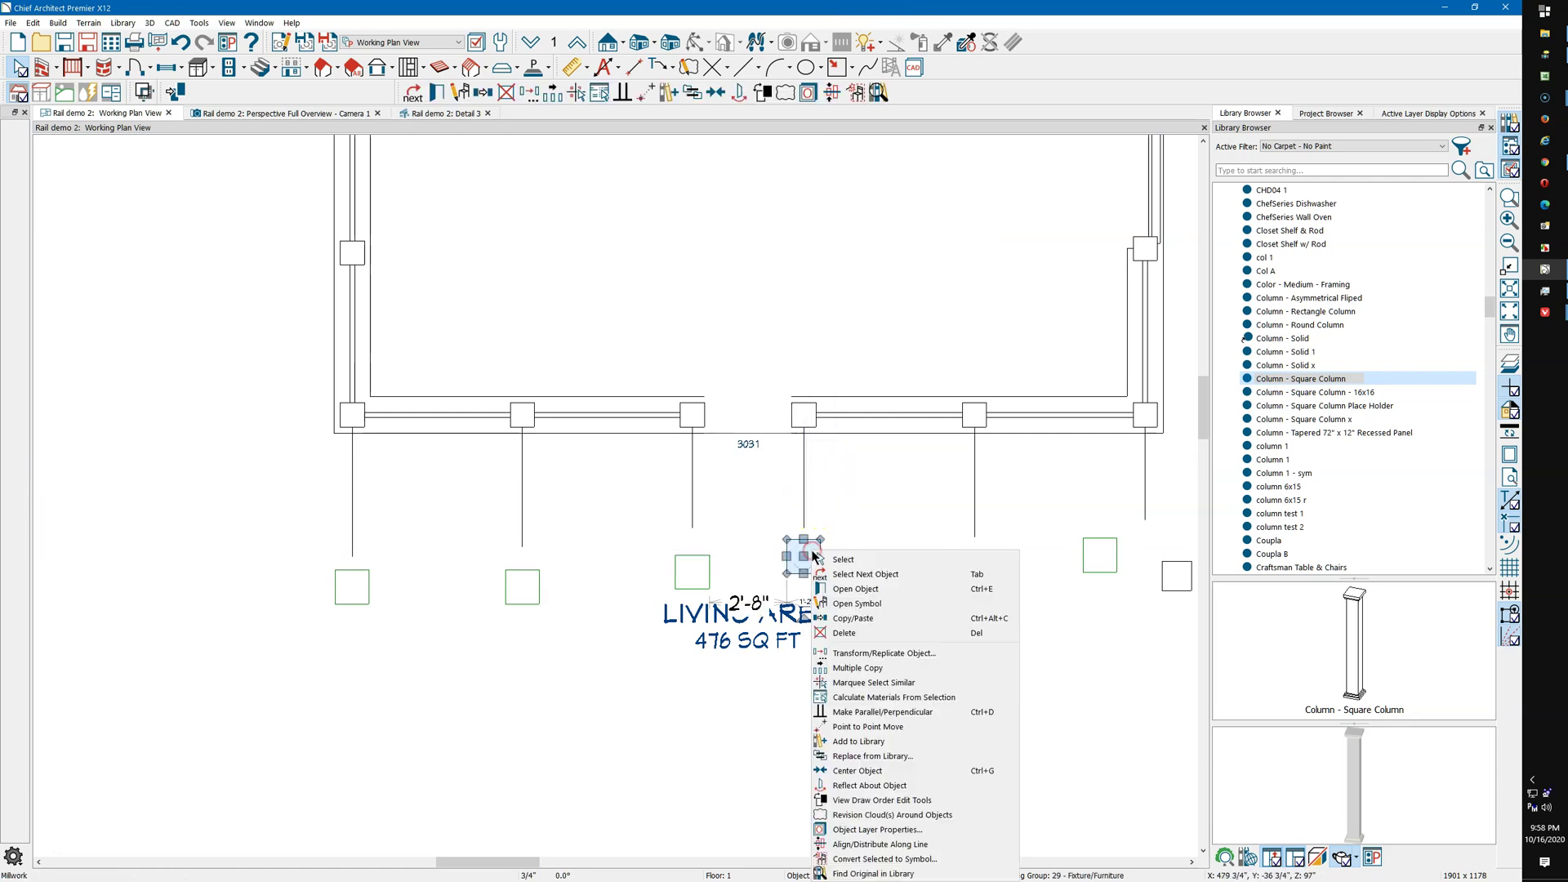
click(875, 770)
click(805, 463)
Center the fifth column from the left on its guide line with Center Object
scroll(303, 454, down, 1)
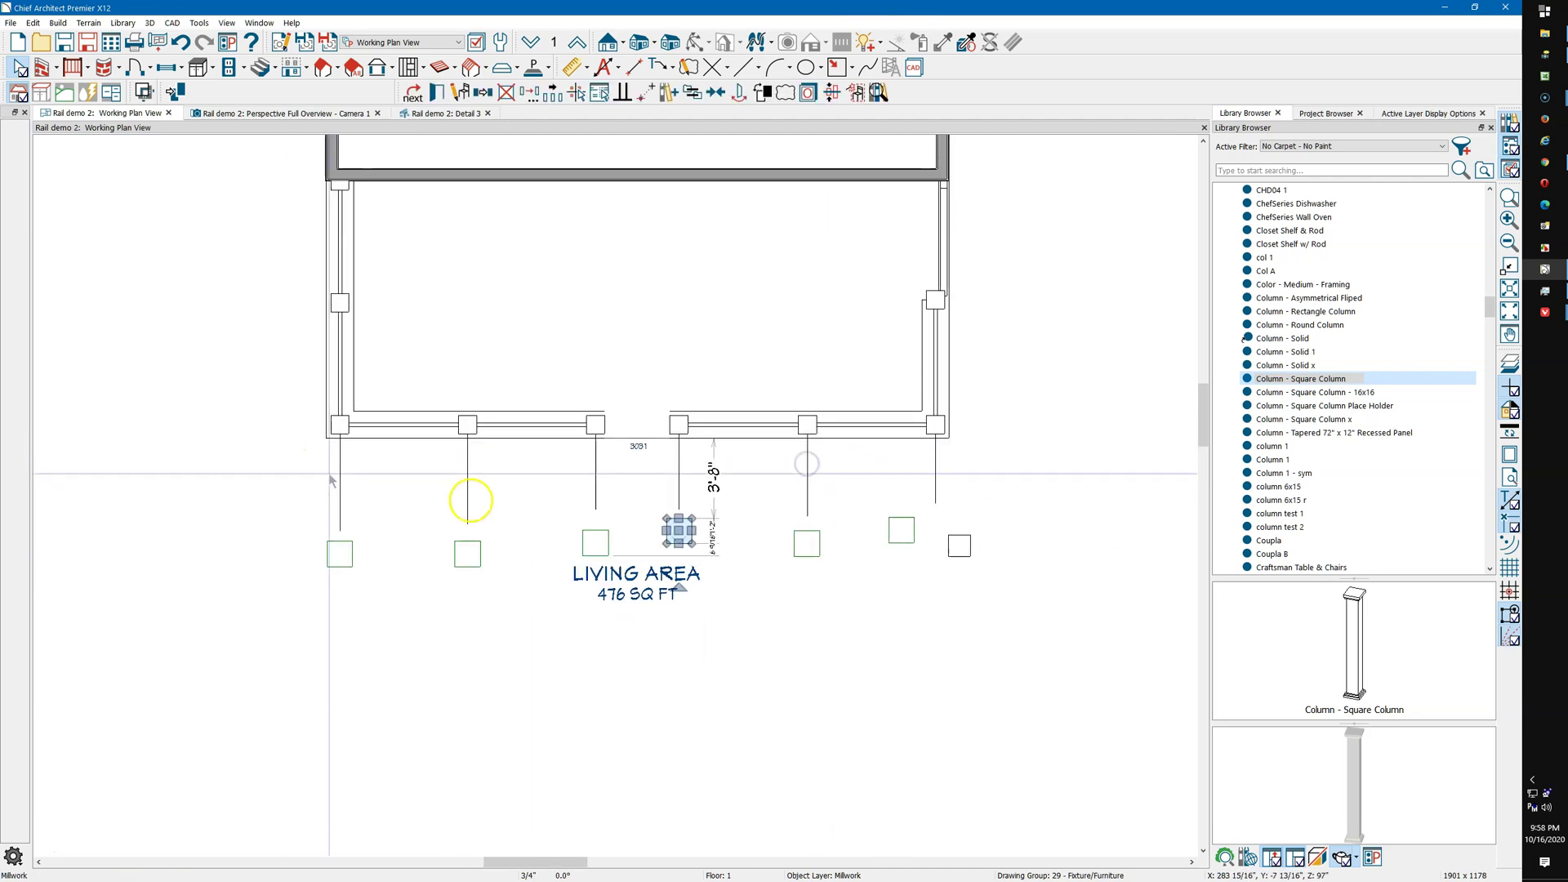
scroll(829, 523, up, 2)
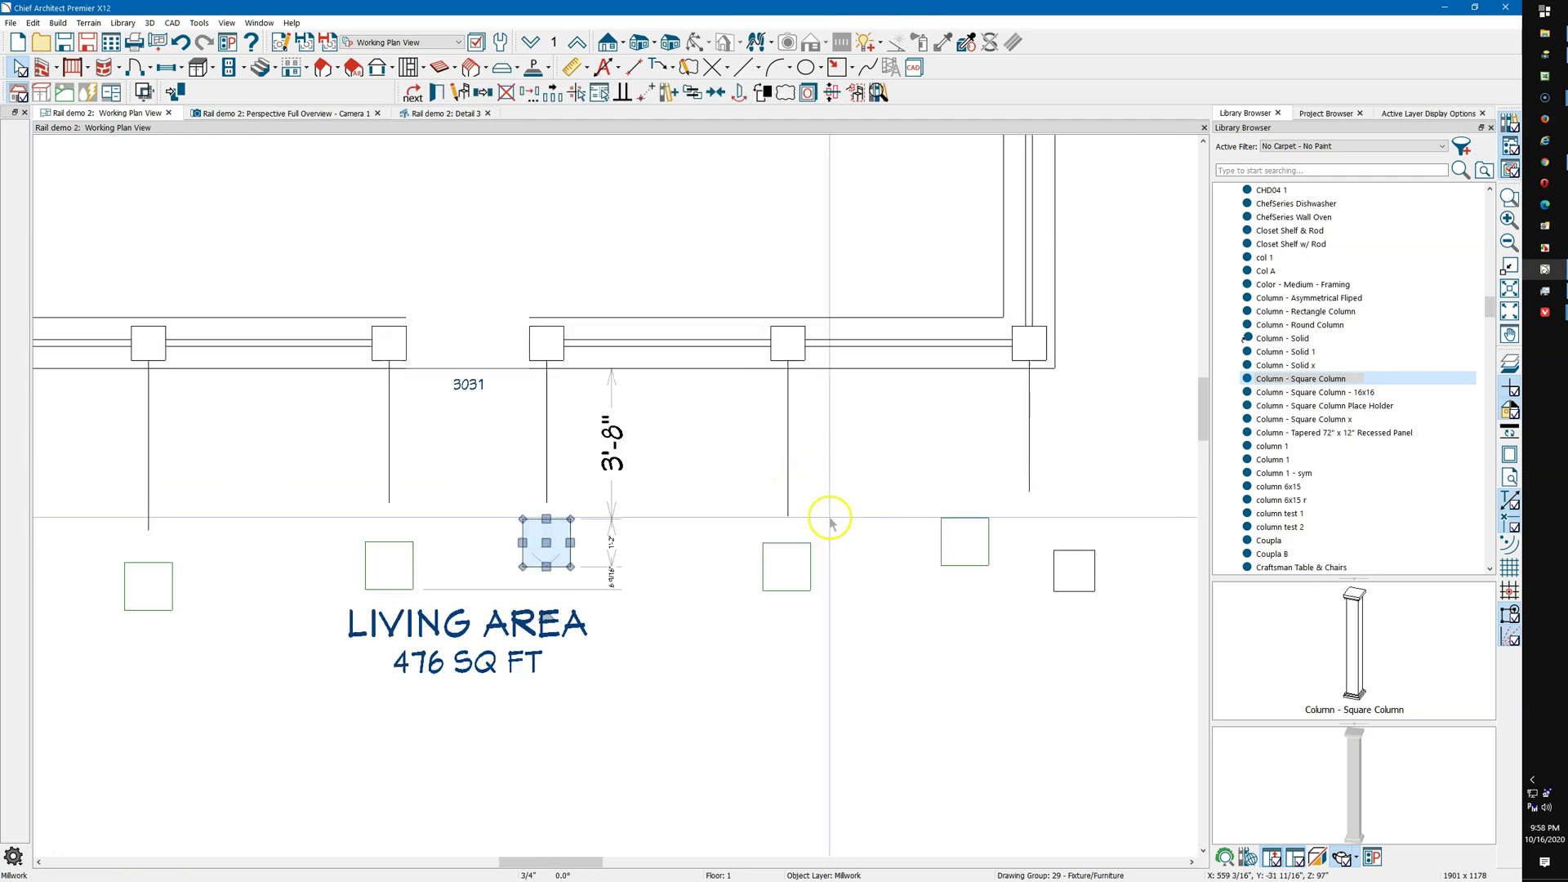
scroll(807, 567, up, 1)
right_click(810, 565)
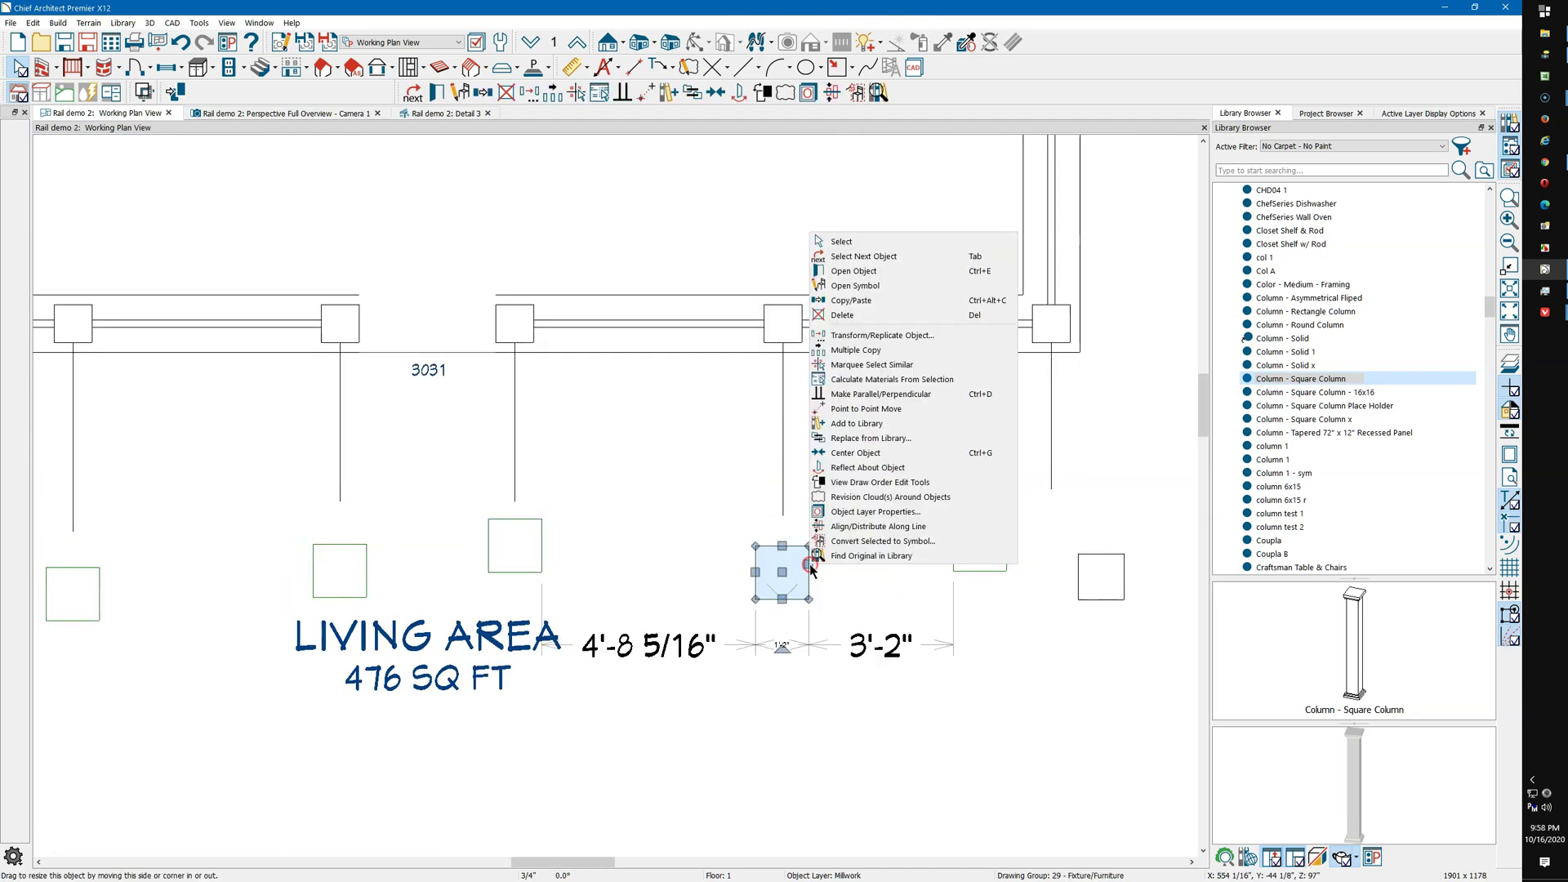
click(859, 453)
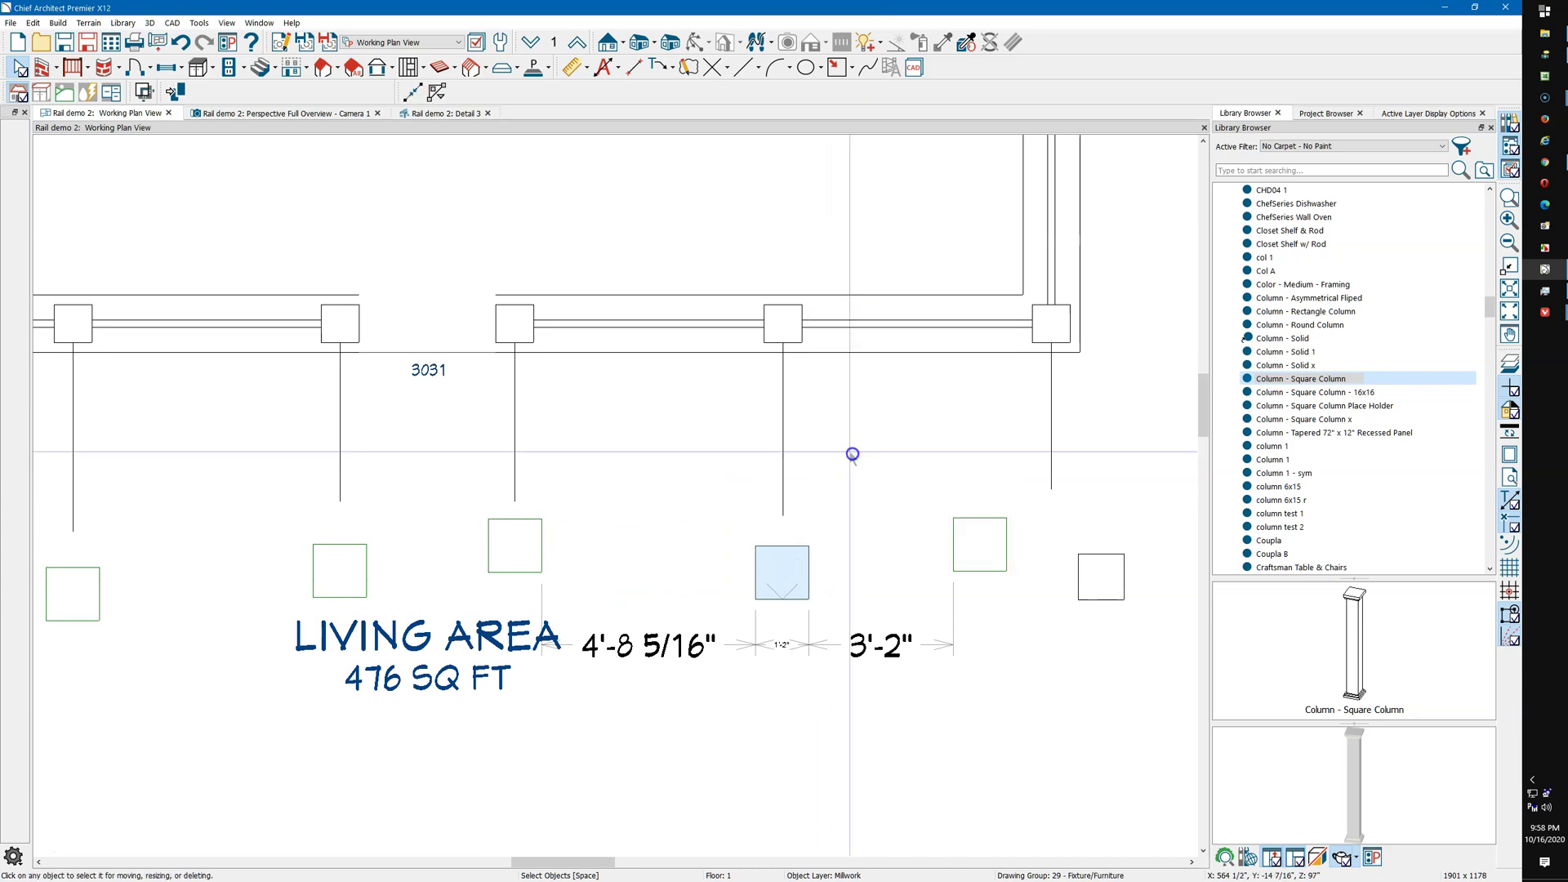
click(782, 432)
Center the sixth column on the guide line of the front-right corner newel
scroll(588, 459, down, 1)
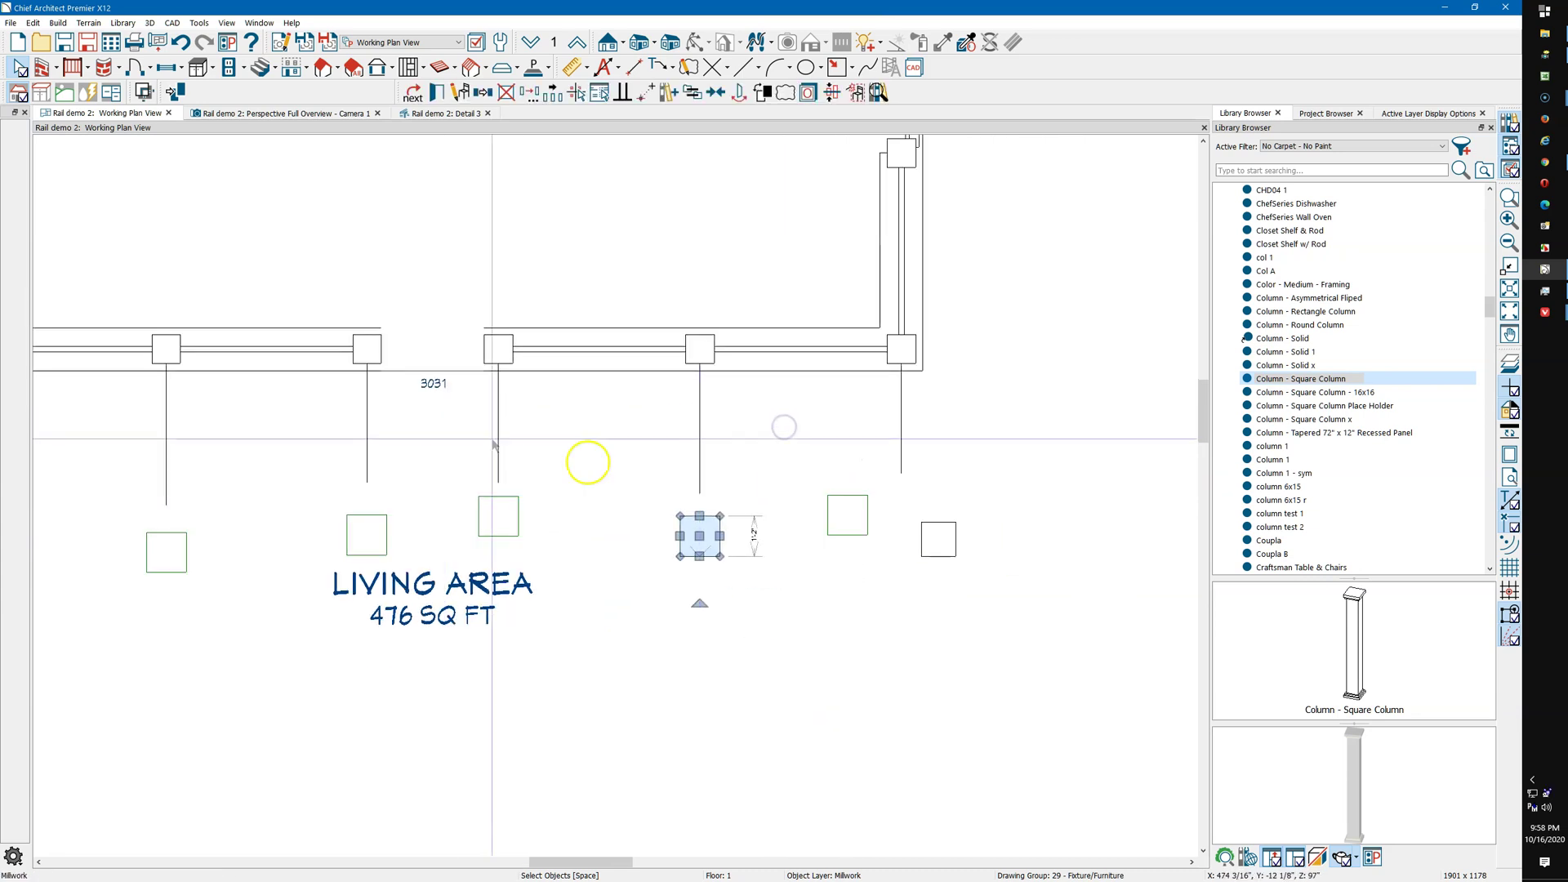
click(864, 523)
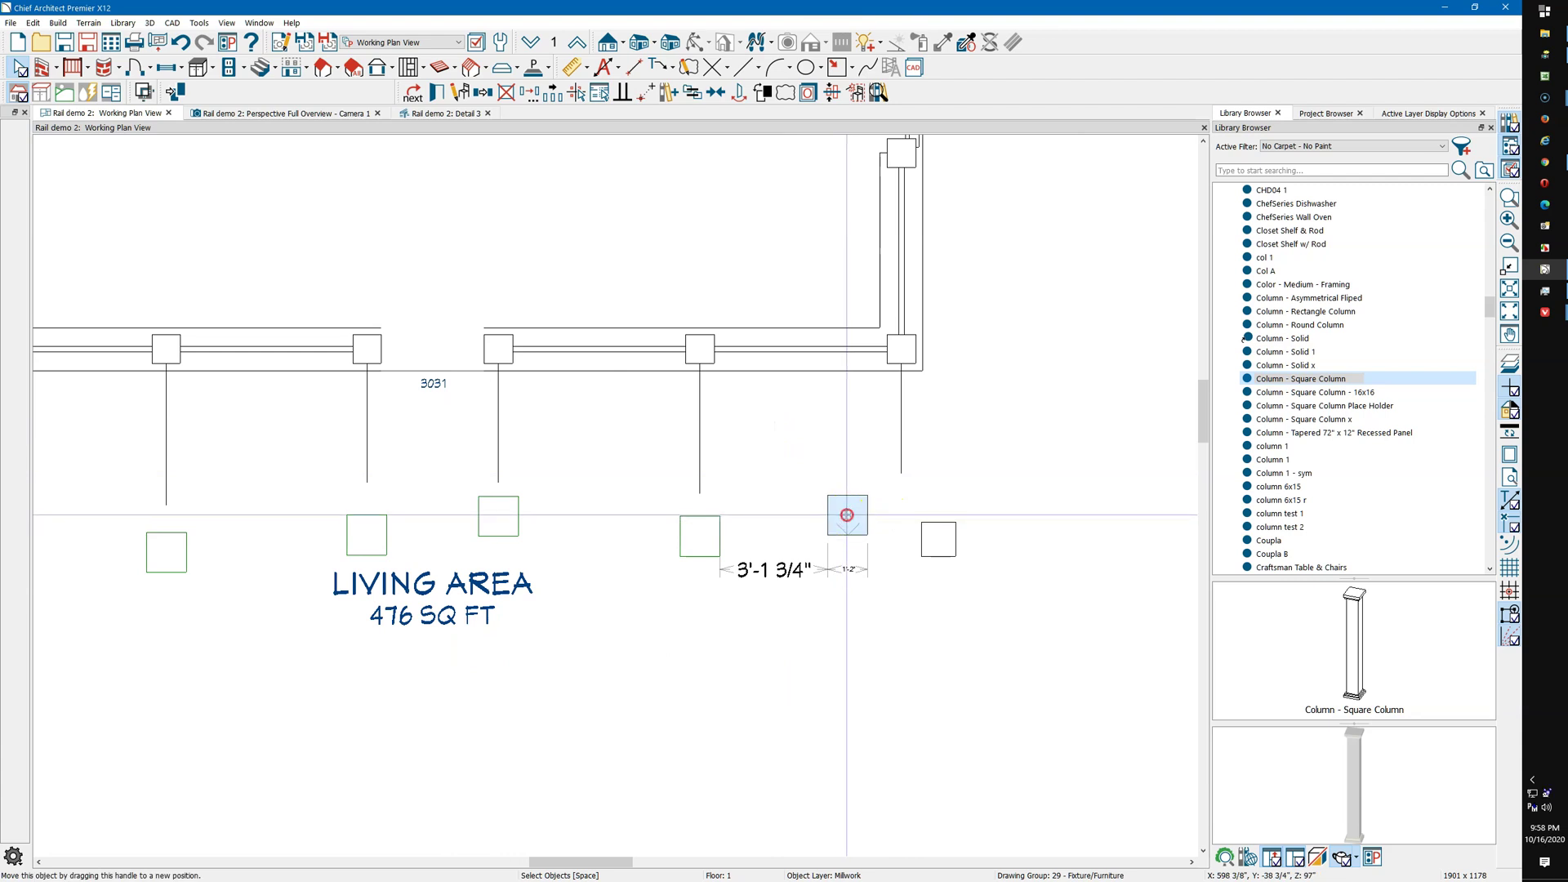
right_click(847, 514)
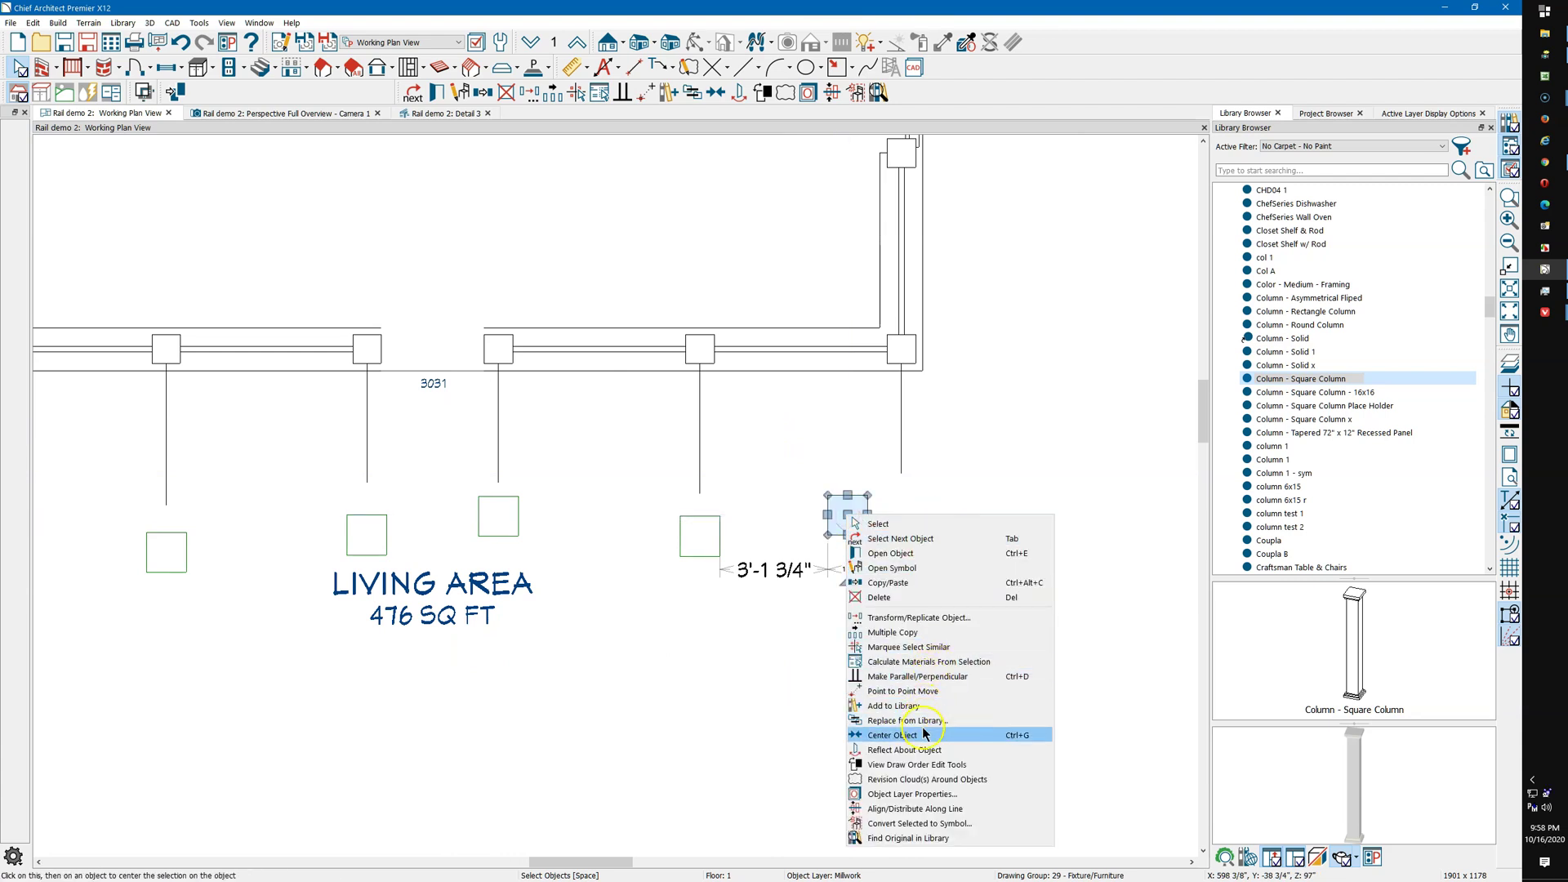
click(912, 737)
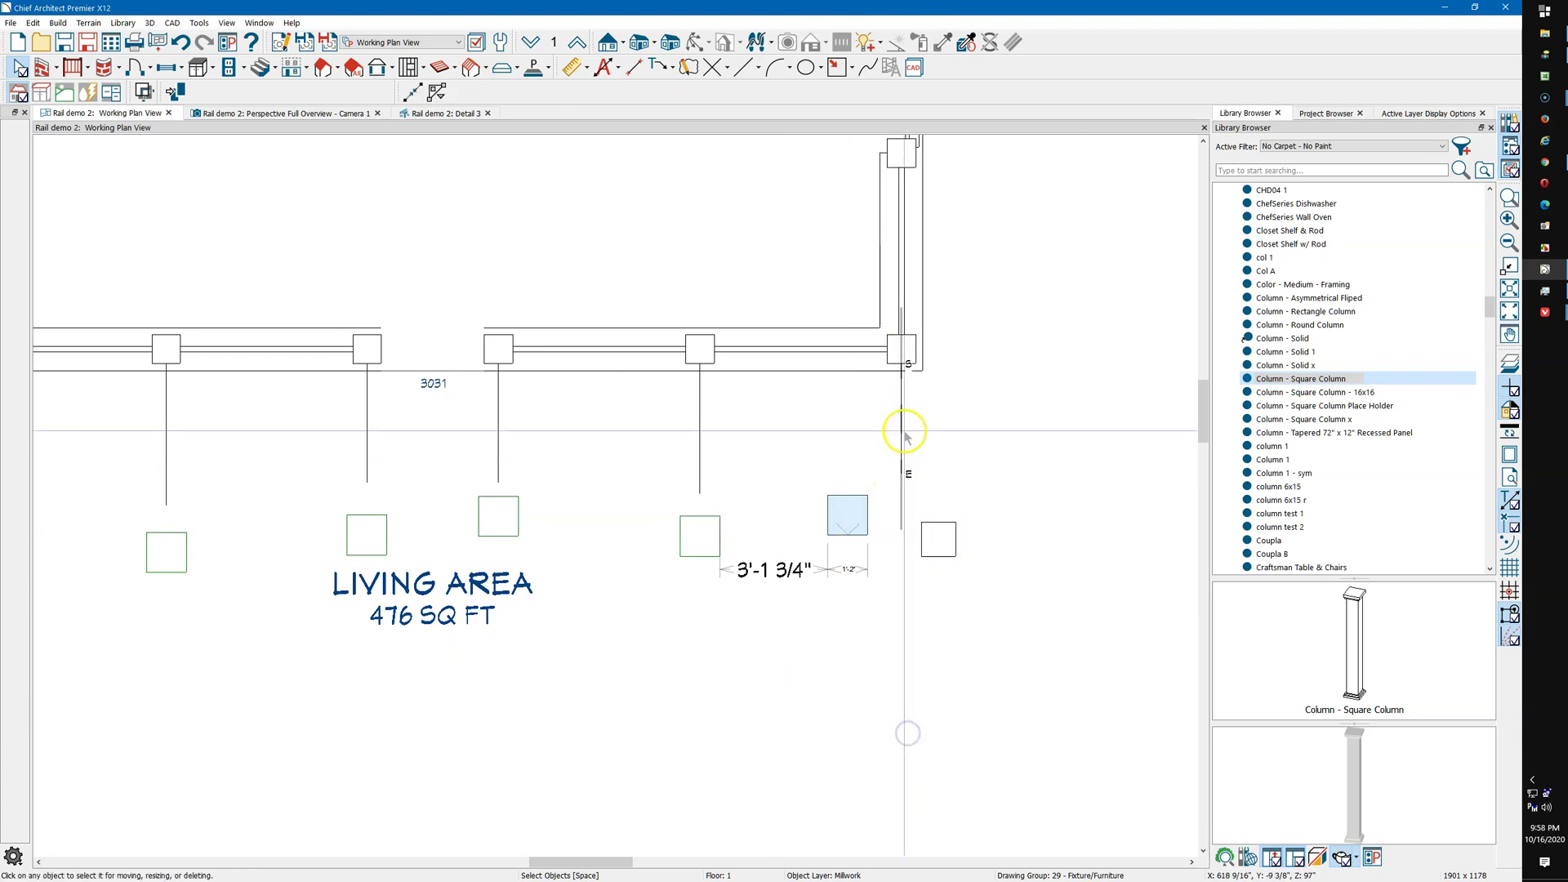
click(905, 432)
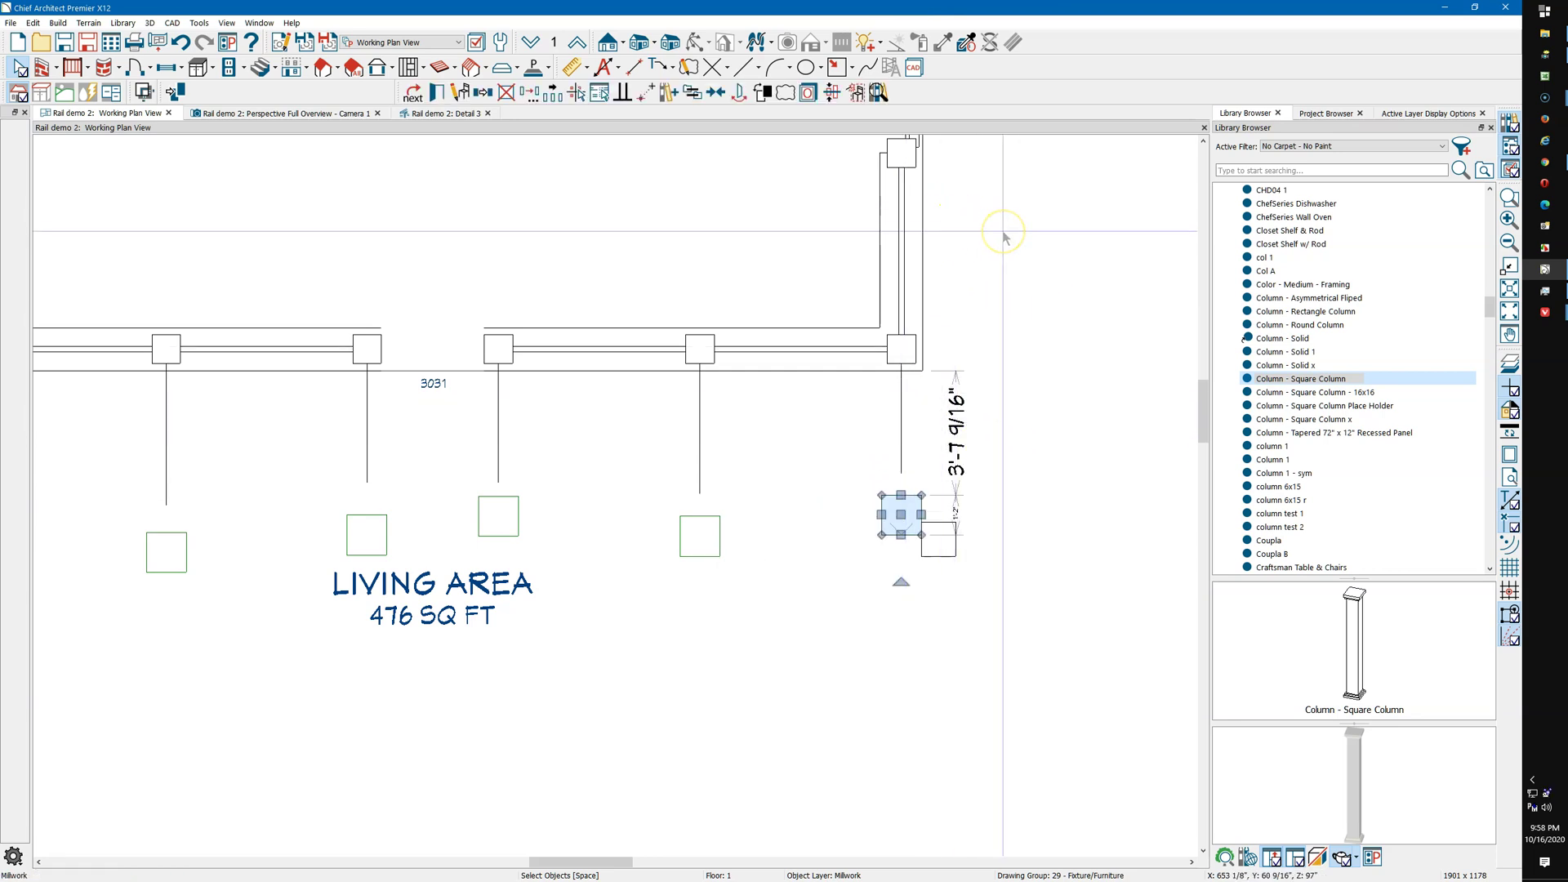
Select all six columns and align them vertically to their Top Edges, without moving them horizontally
scroll(1004, 237, down, 2)
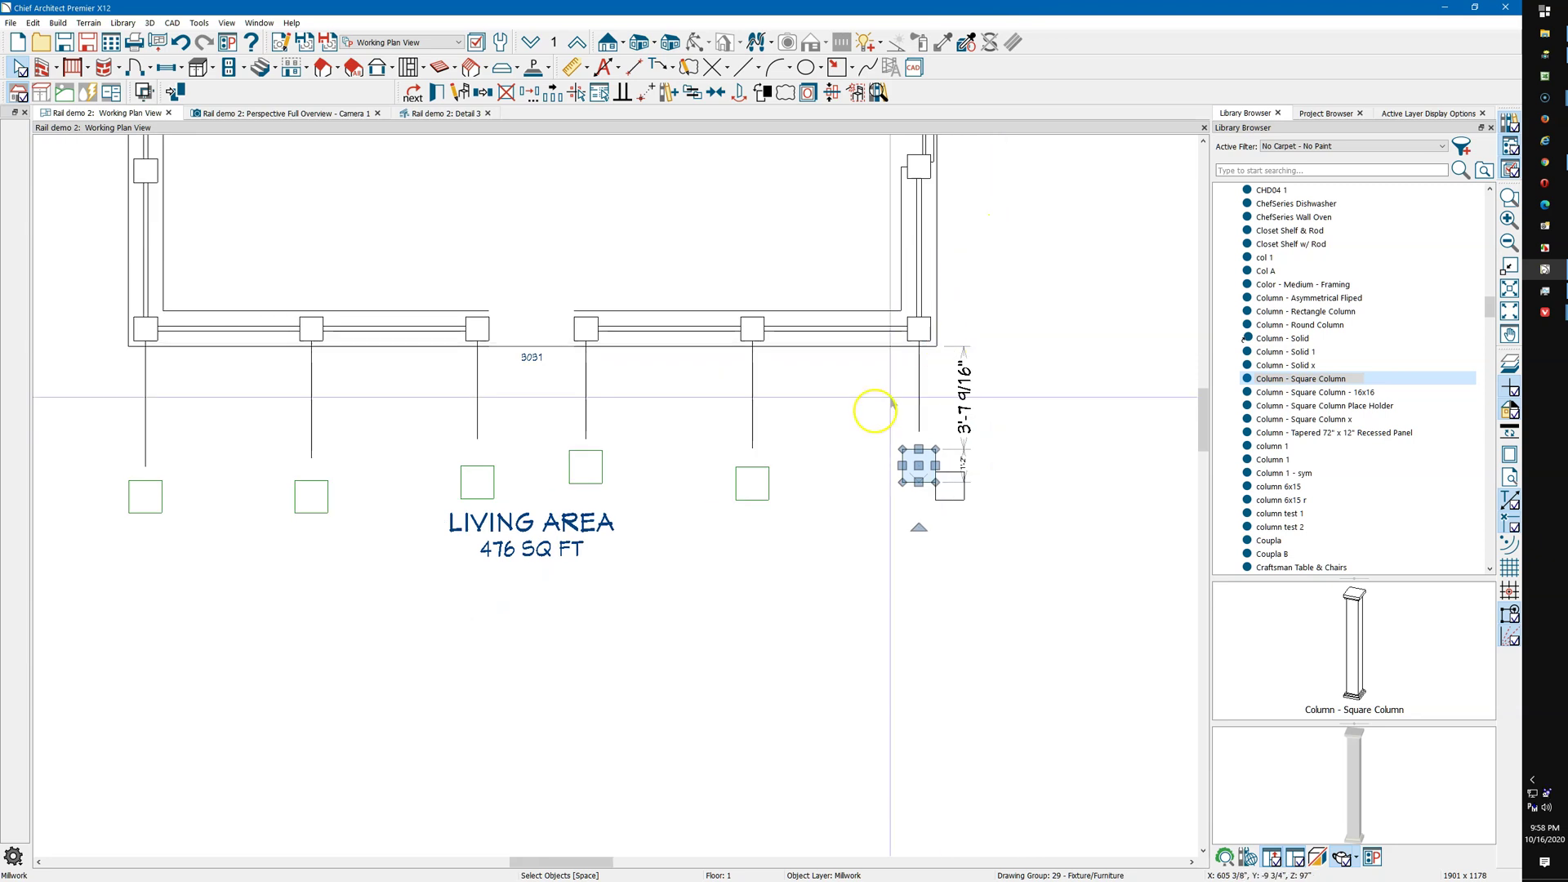
click(813, 507)
drag(122, 479, 906, 489)
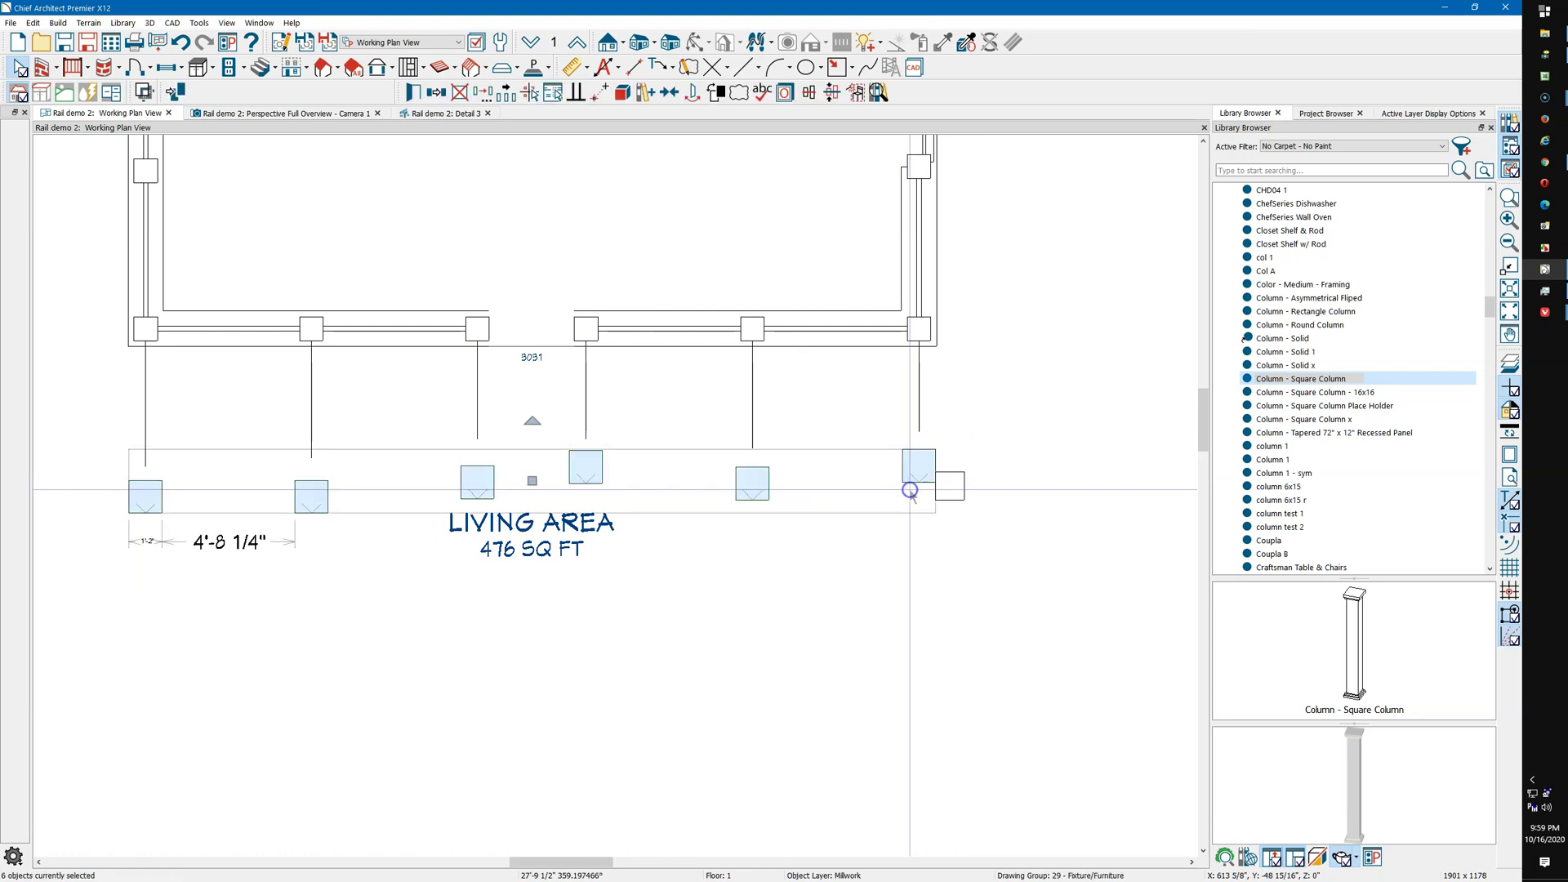
click(811, 92)
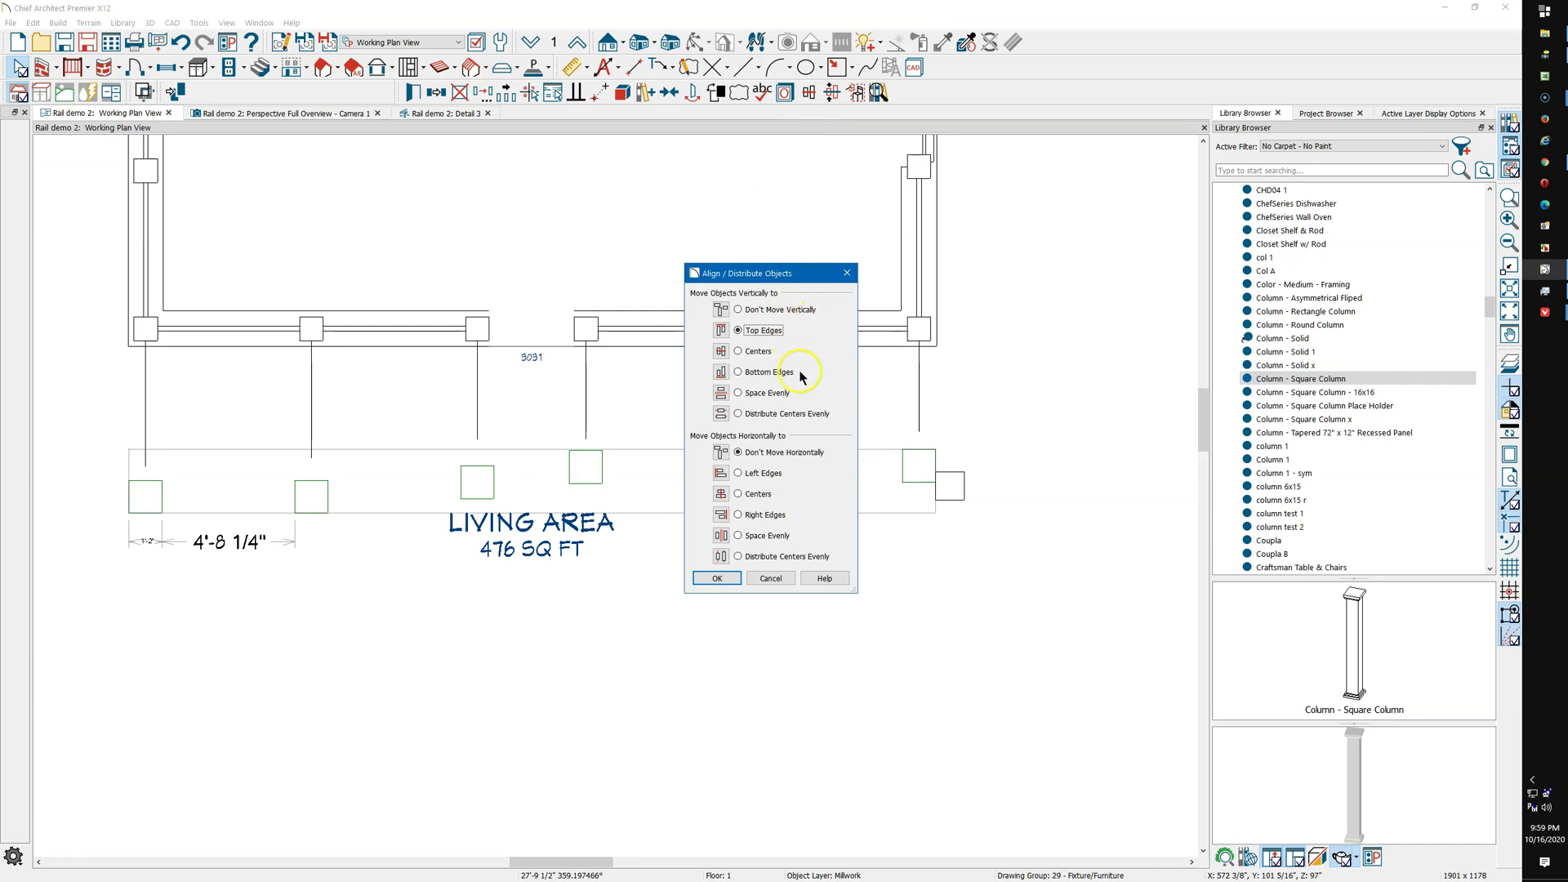
click(731, 580)
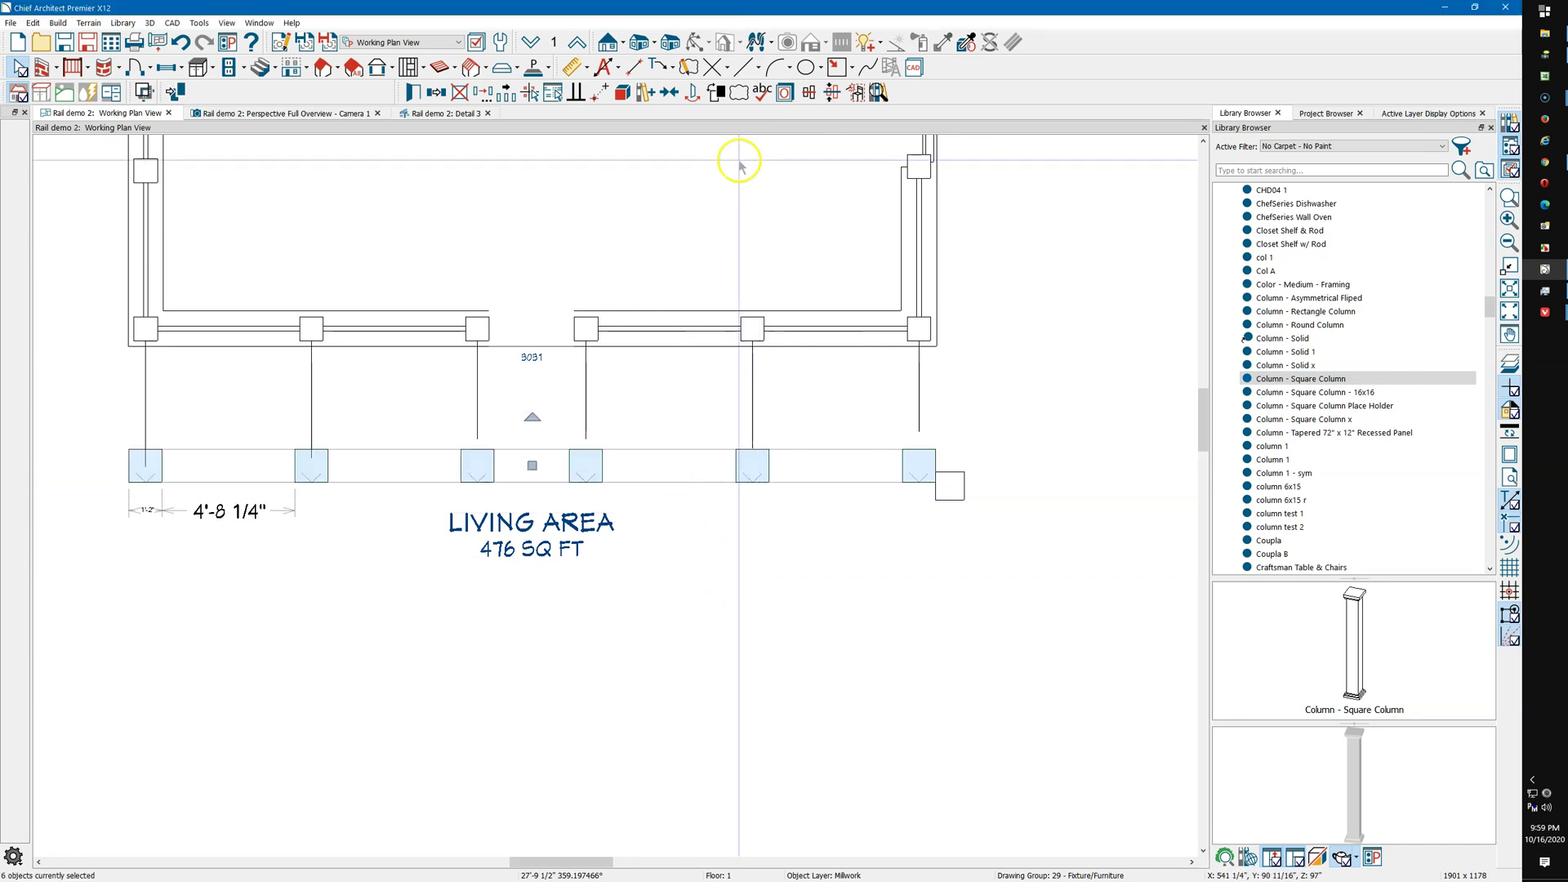
Move the row of six aligned columns onto the front railing by centering the group on it with Center Object
click(670, 93)
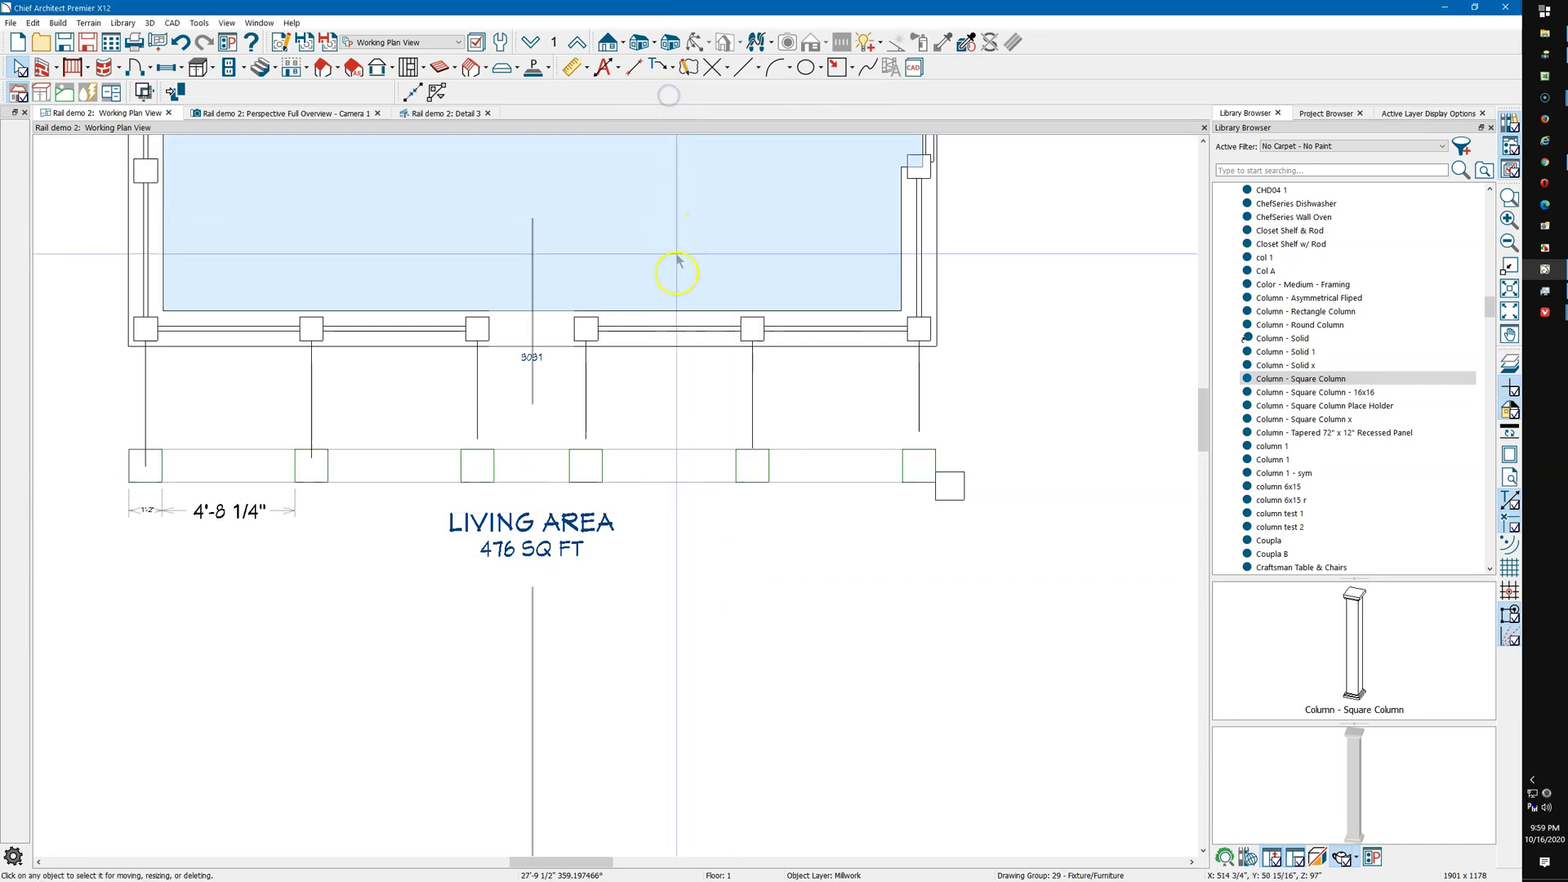
click(678, 335)
click(678, 335)
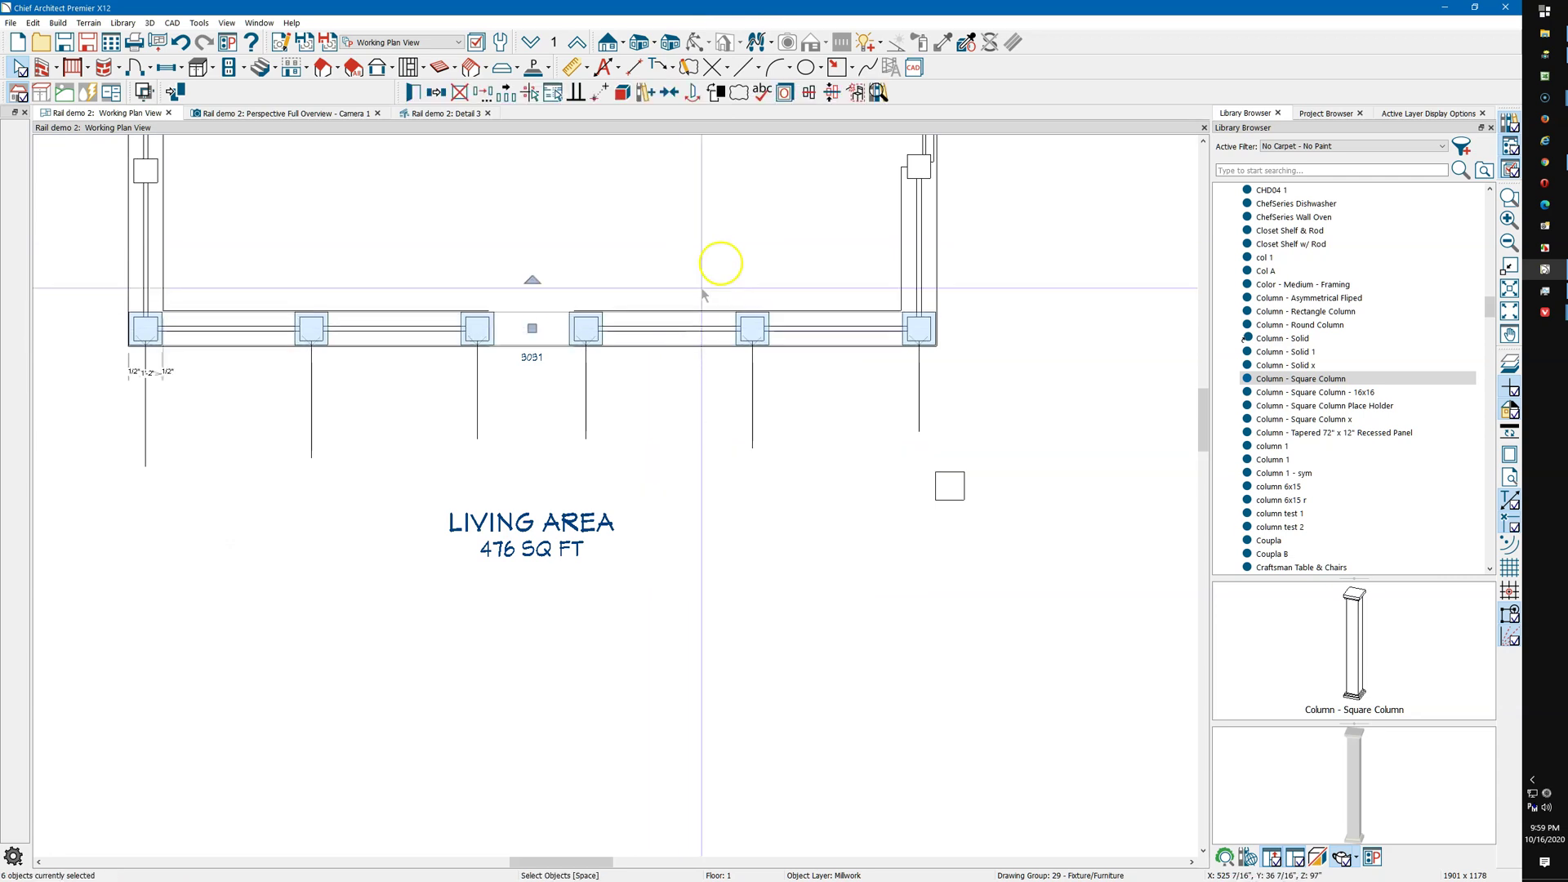
Inspect in the Perspective Full Overview how the six columns meet the front railing and the porch floor
click(315, 116)
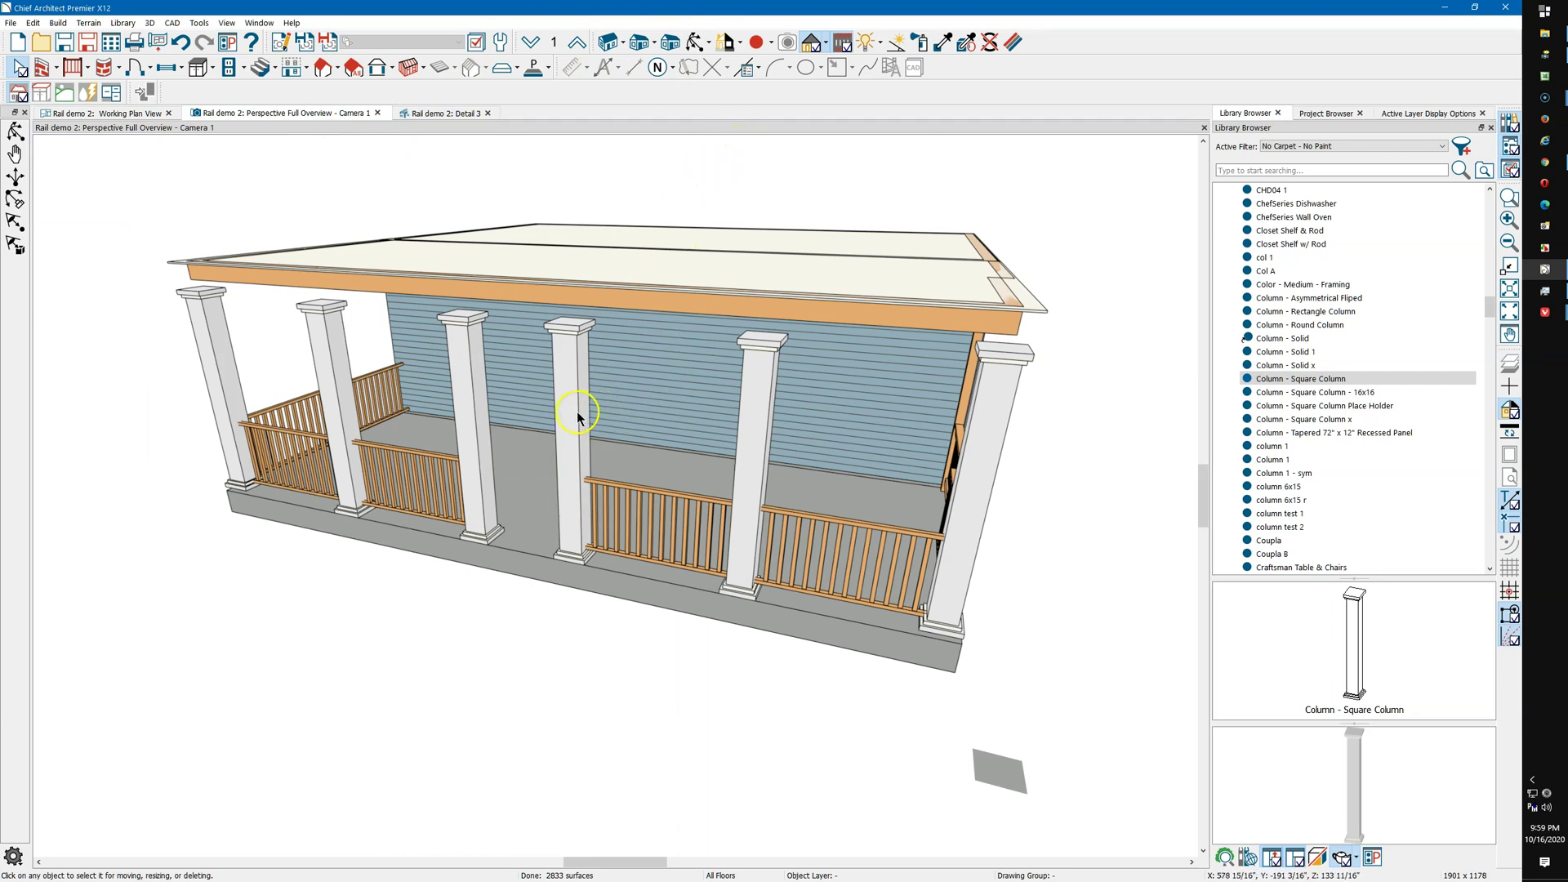
click(15, 131)
drag(668, 357, 706, 332)
drag(696, 328, 691, 322)
scroll(793, 445, up, 3)
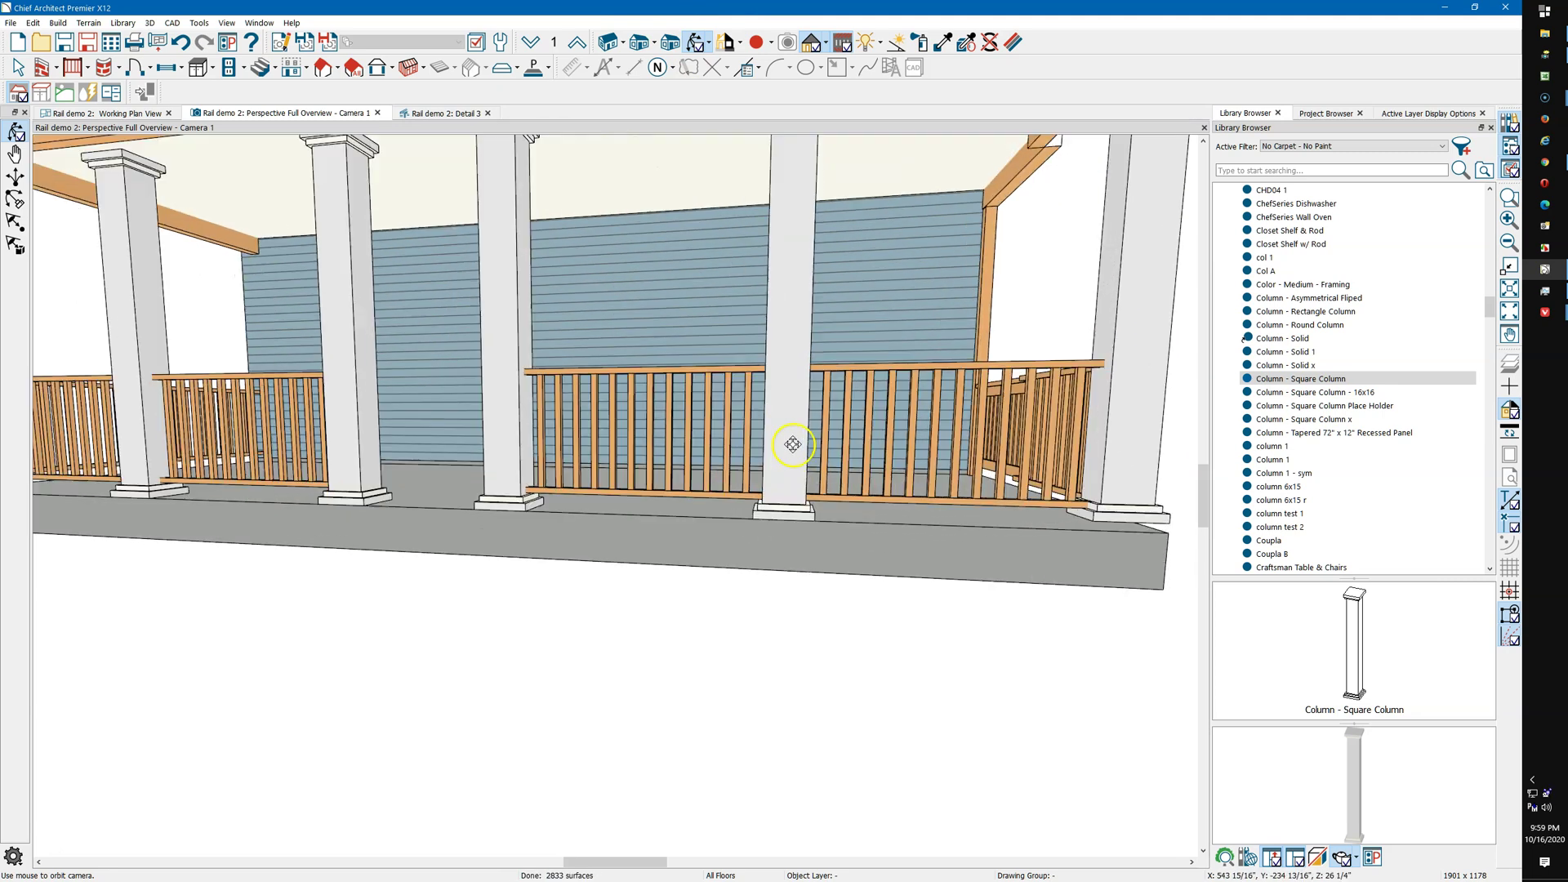
scroll(796, 443, up, 2)
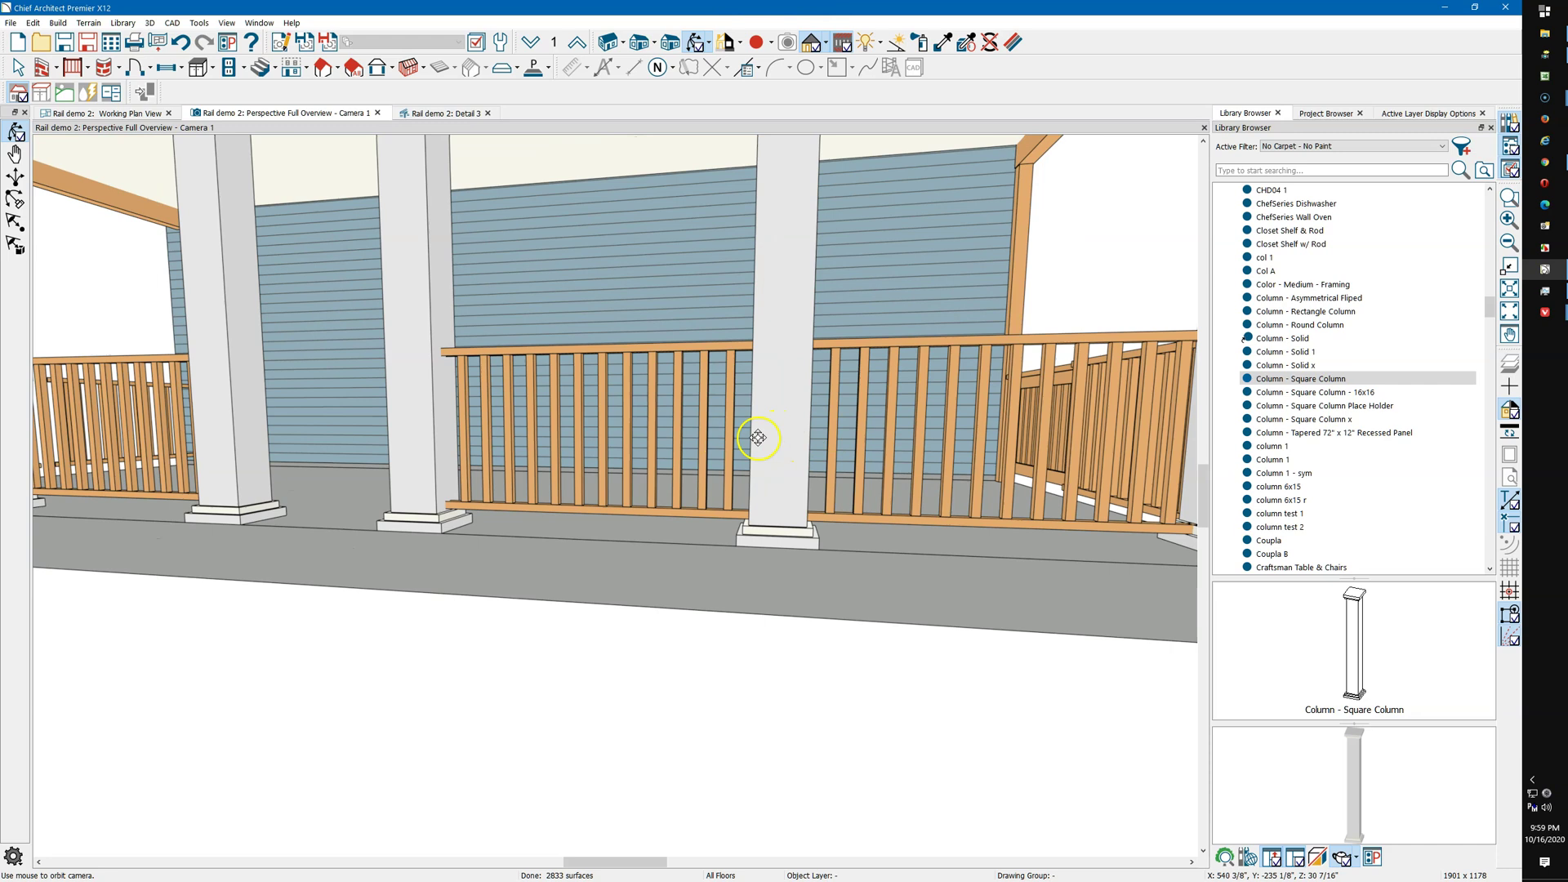
scroll(760, 435, down, 5)
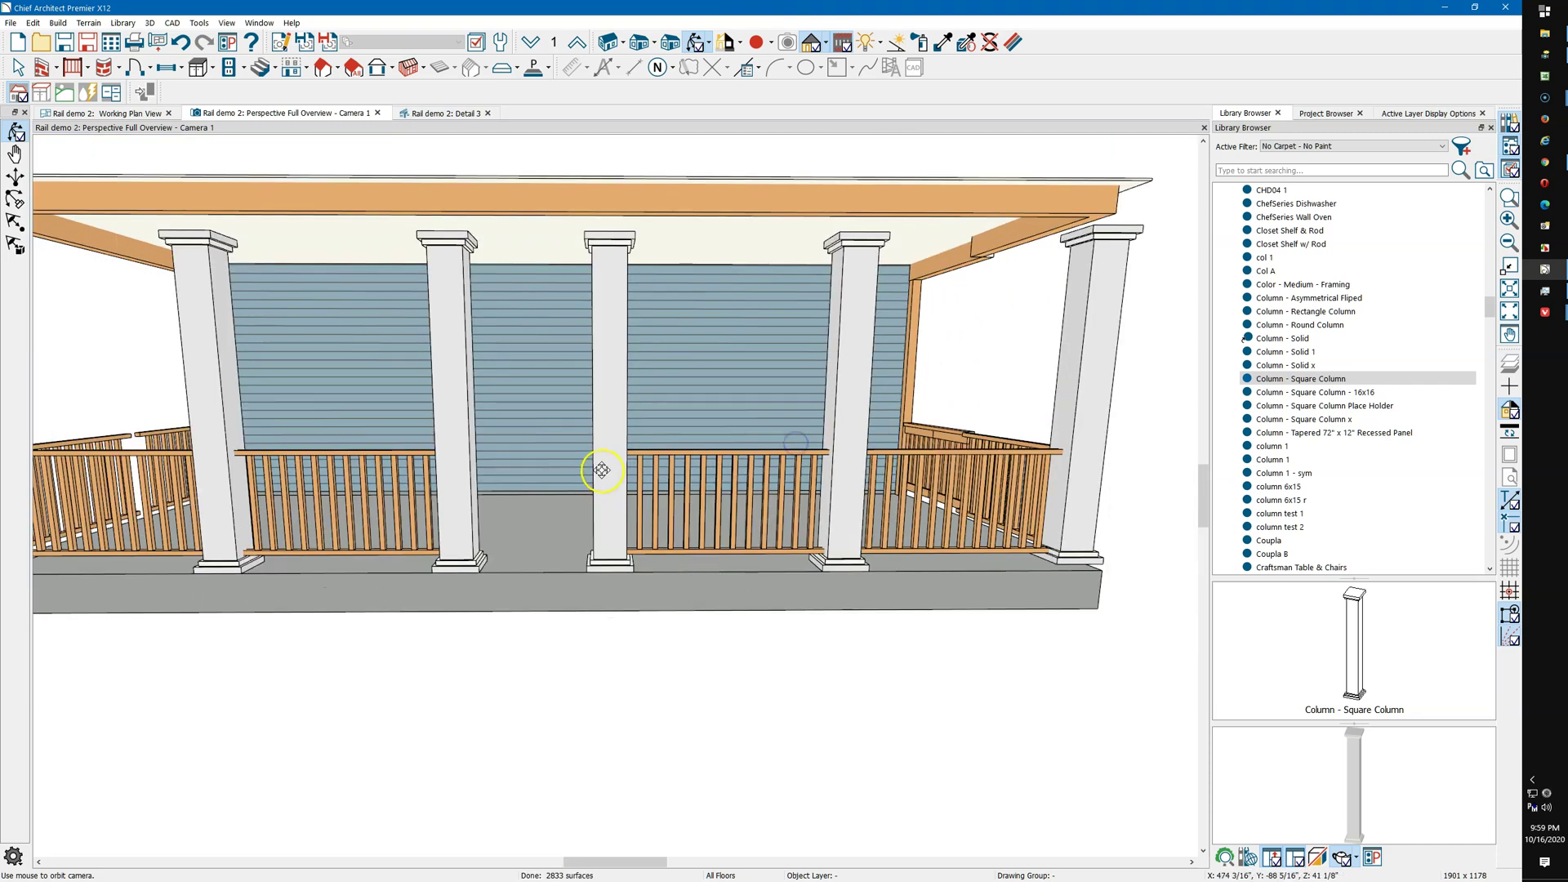
Shorten the two columns flanking the porch opening to just above the railing, about 40 inches tall
key(space)
click(622, 403)
drag(617, 242, 615, 435)
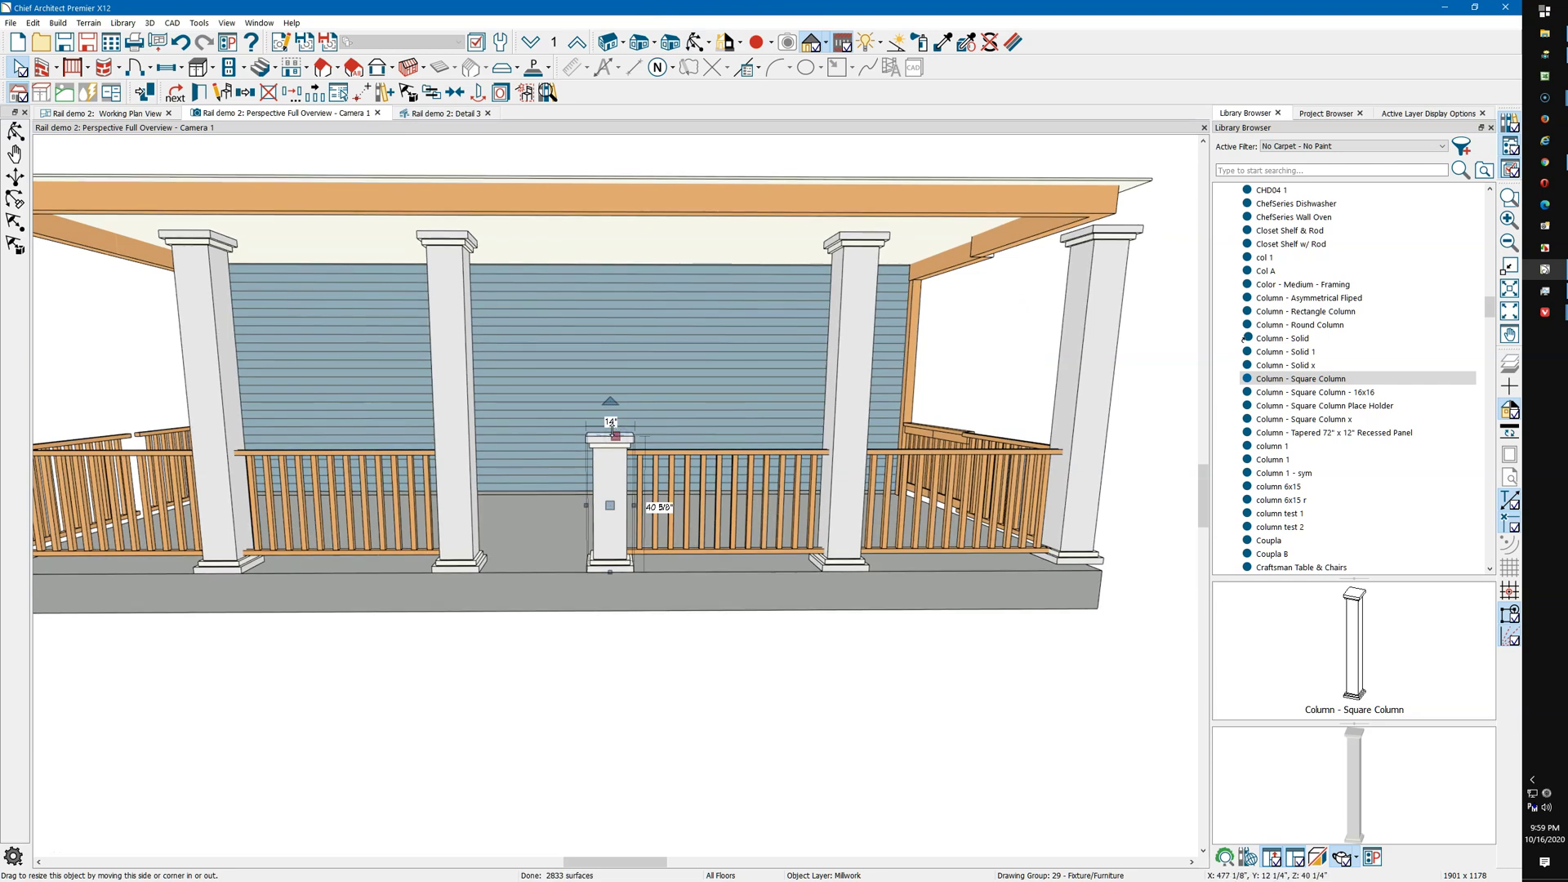
key(Escape)
click(448, 392)
drag(445, 243, 459, 440)
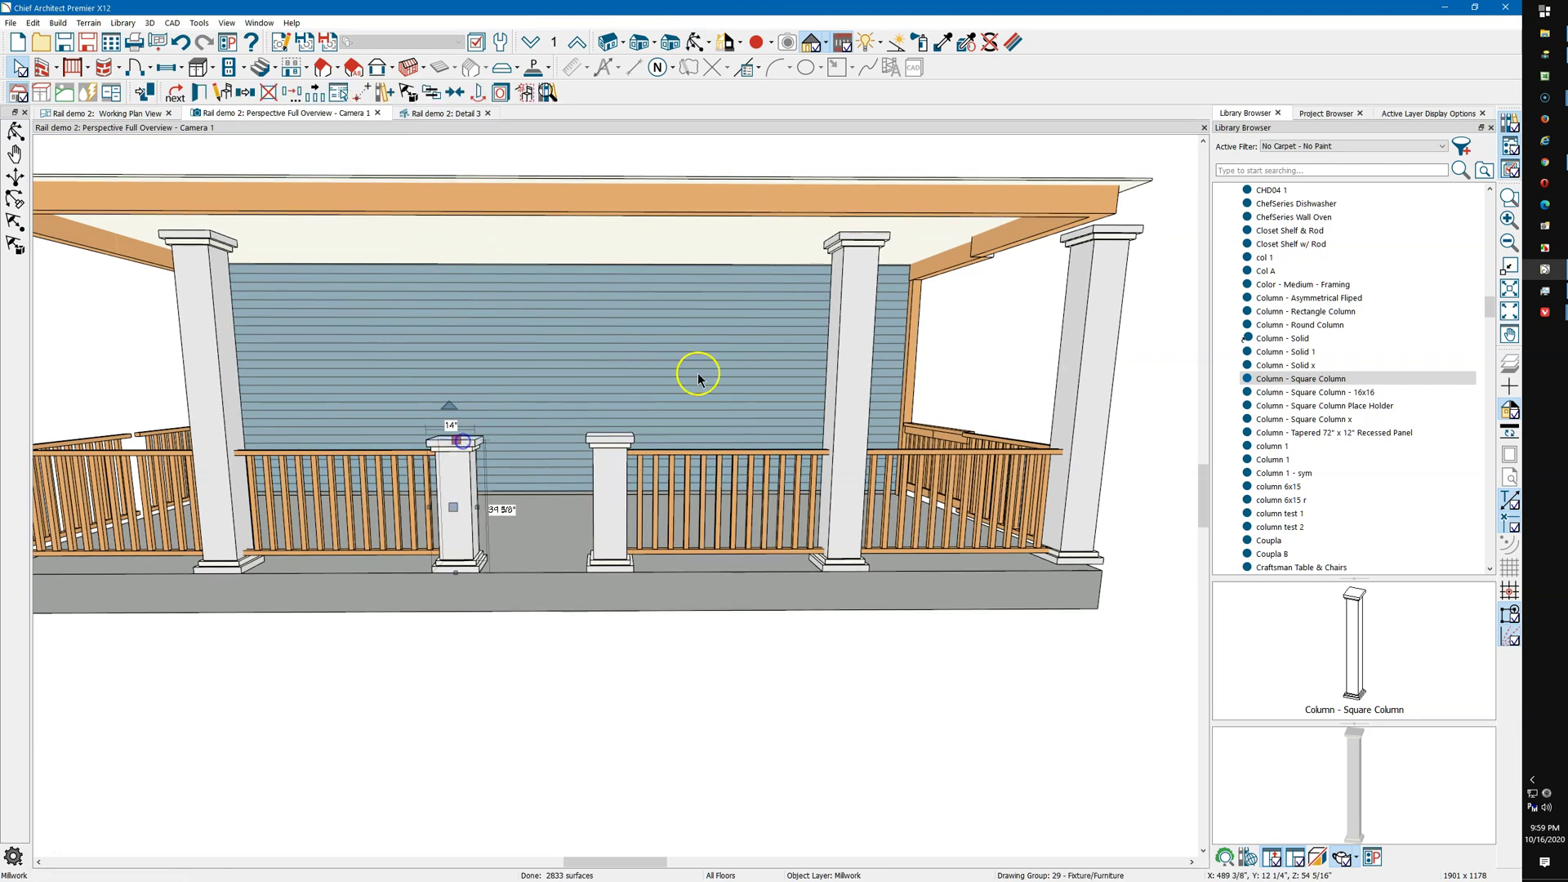
Stretch the column between the porch opening and the front-right corner up to the roof beam, about 103 inches tall
click(846, 313)
drag(859, 236, 864, 210)
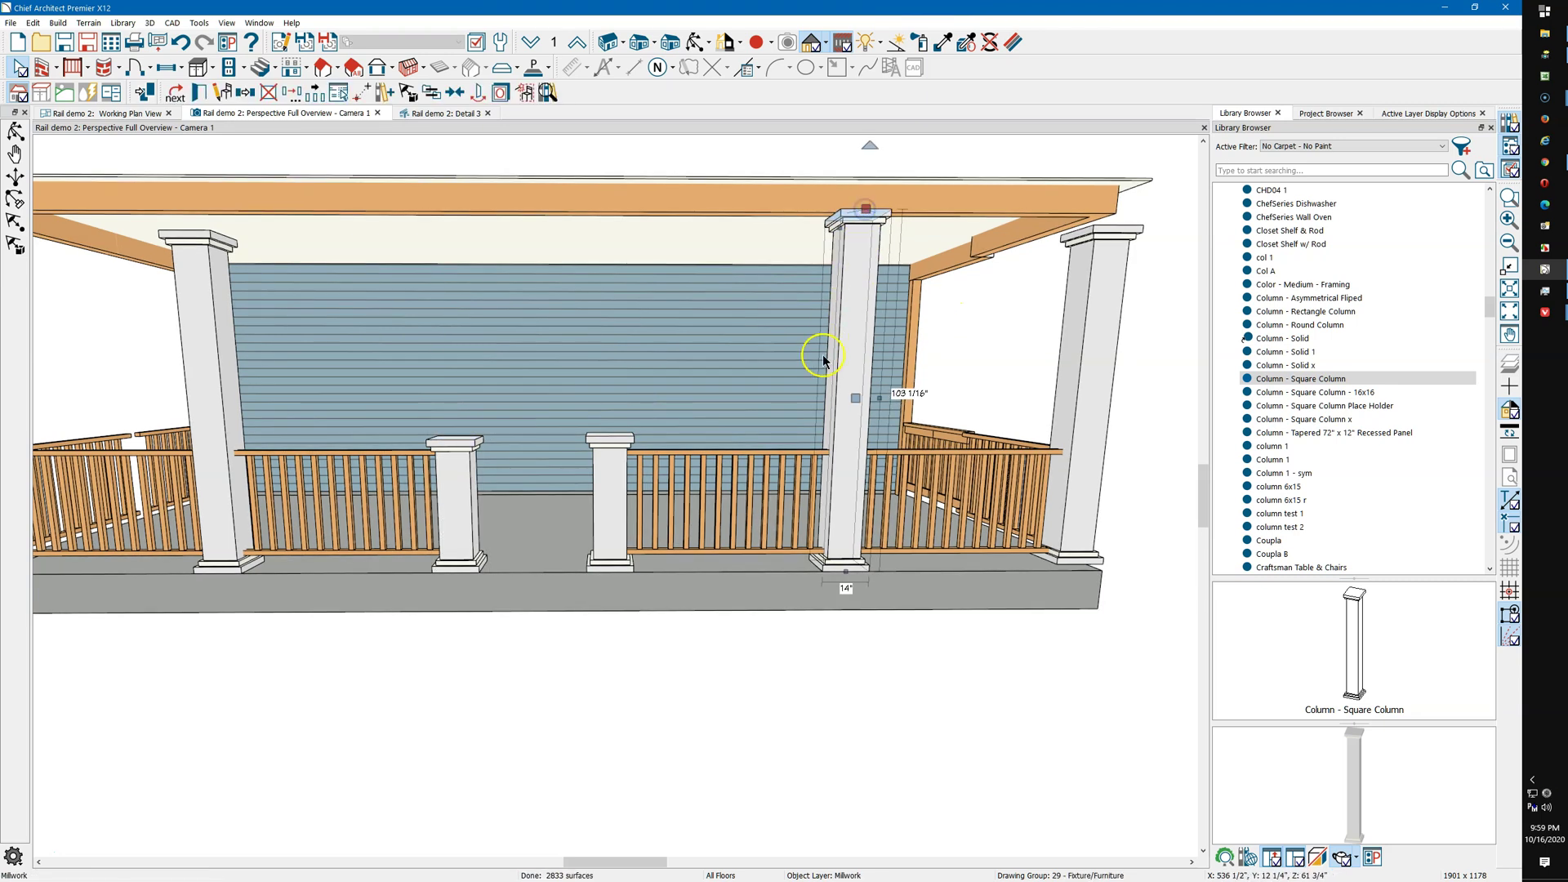
scroll(780, 359, down, 4)
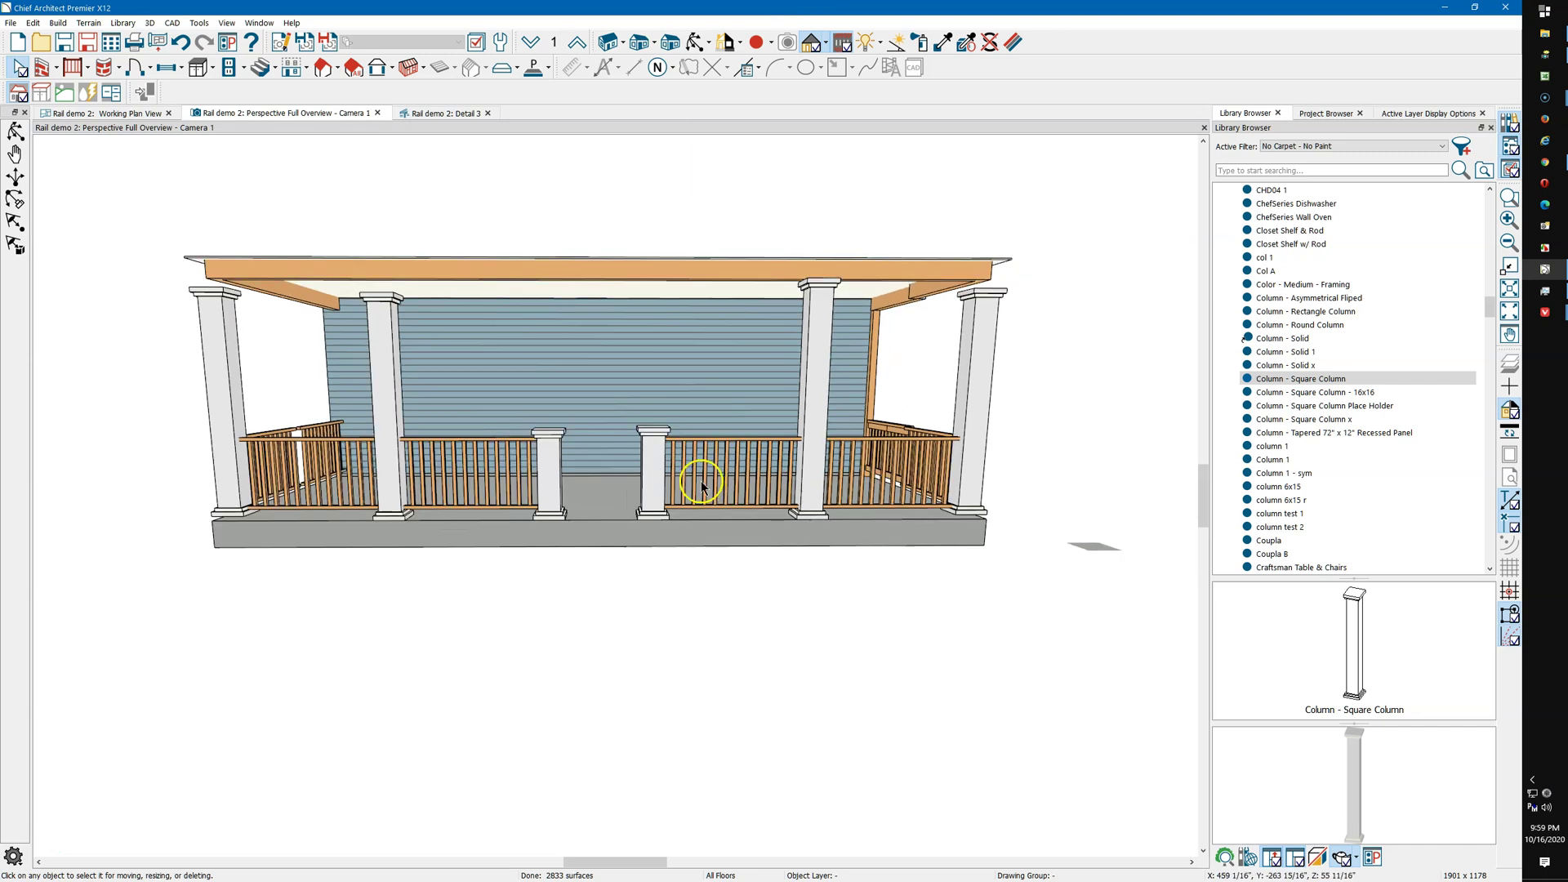
Examine the porch from its front-right corner and review the corner column's size in its Millwork Specification
click(695, 48)
drag(784, 247, 777, 239)
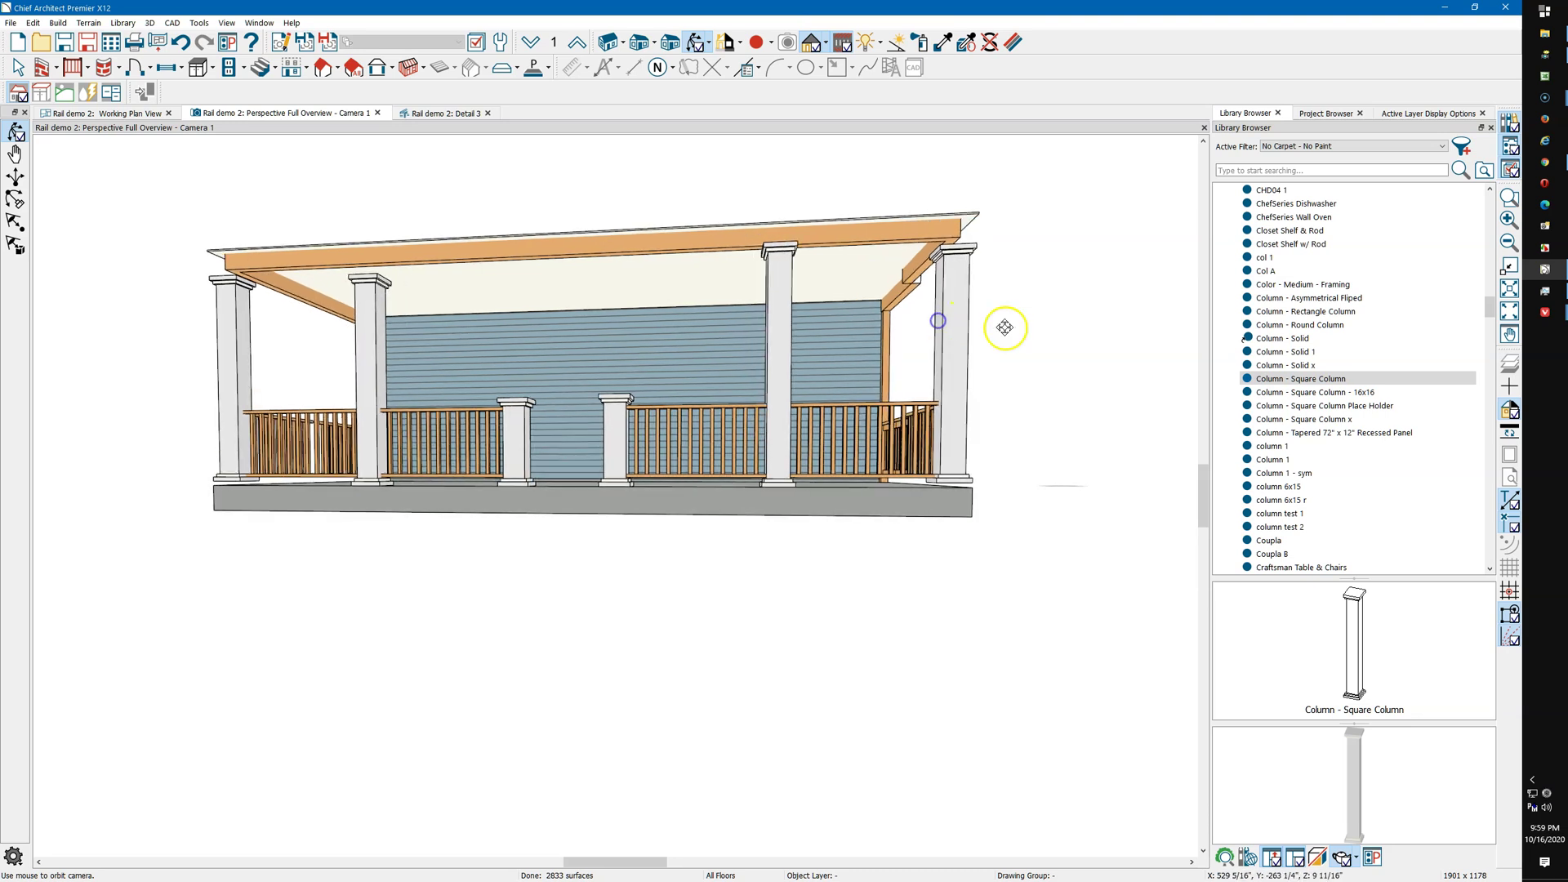
drag(1005, 326, 937, 385)
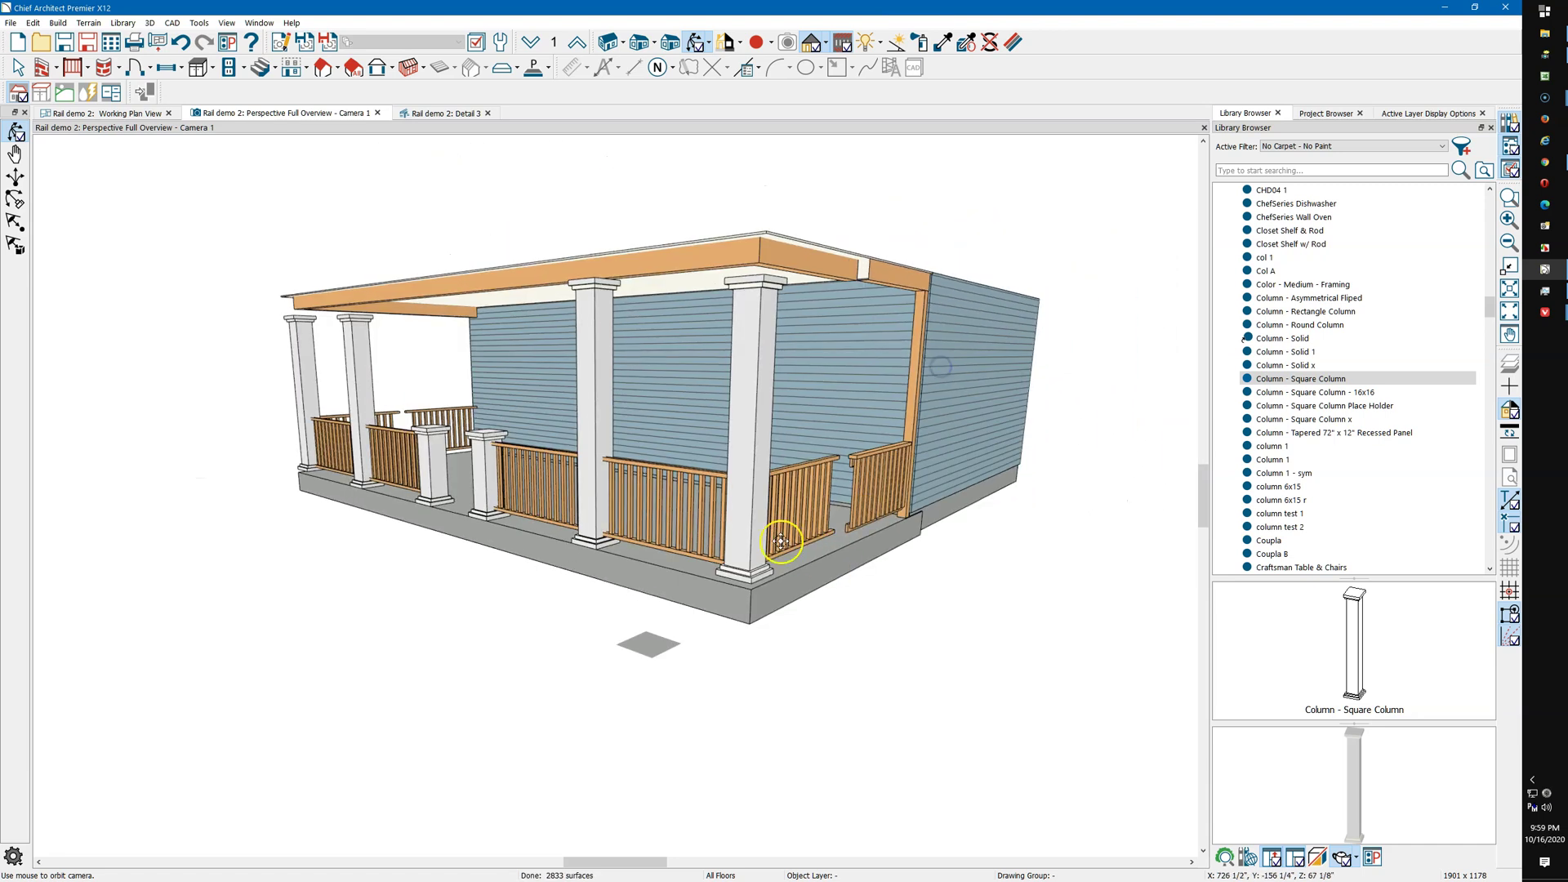
key(space)
click(738, 463)
double_click(738, 464)
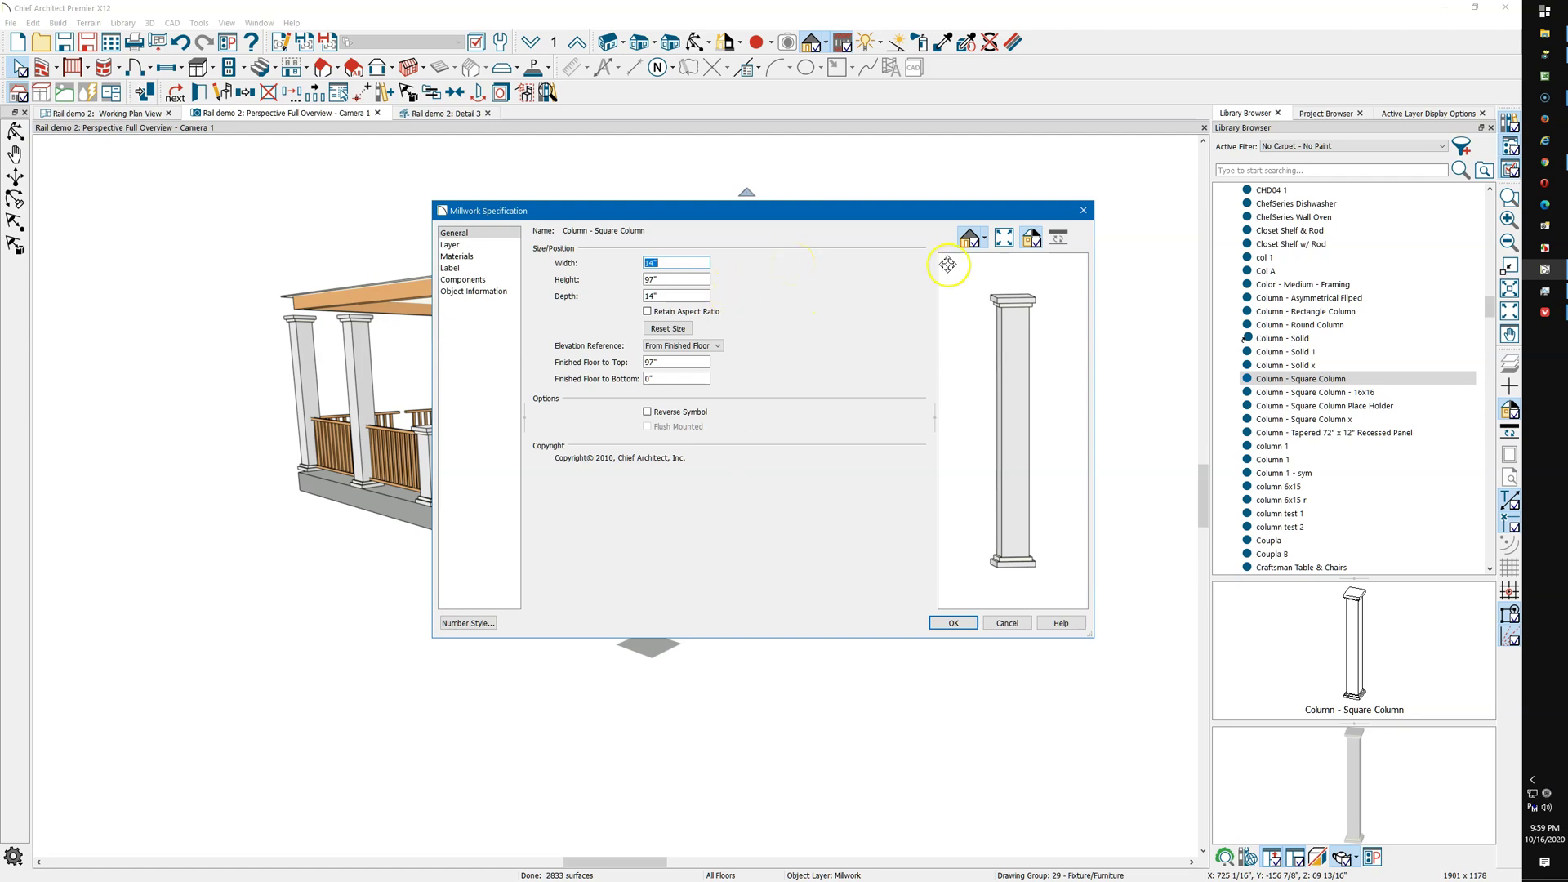
click(1084, 214)
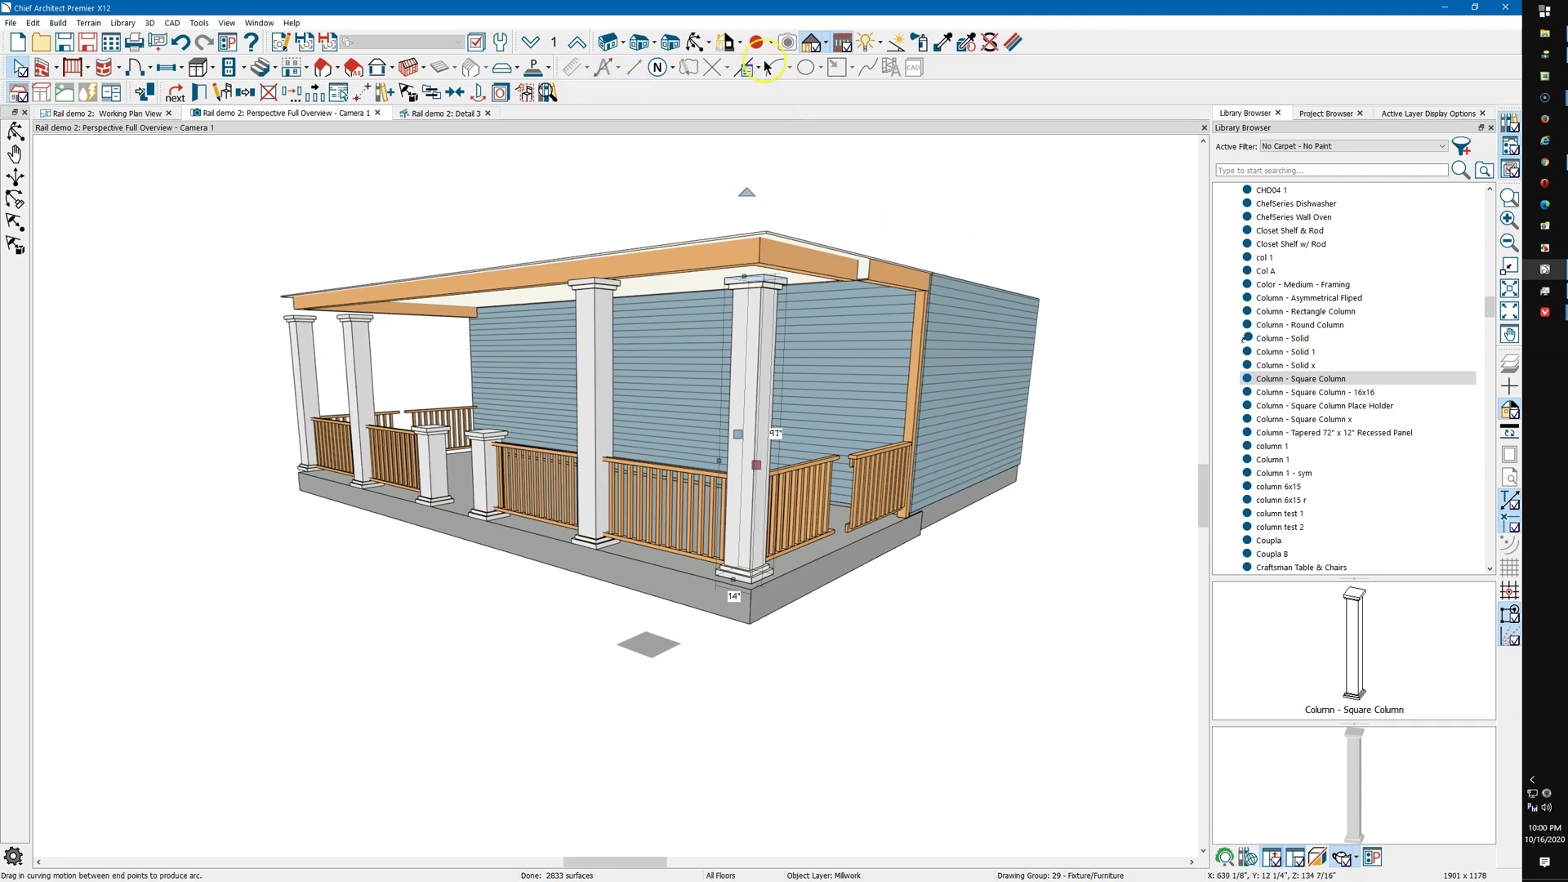
Place Column - Square Column x columns along the porch's left side railing, at the house wall and at the mid-railing gap
click(692, 46)
drag(399, 224, 669, 245)
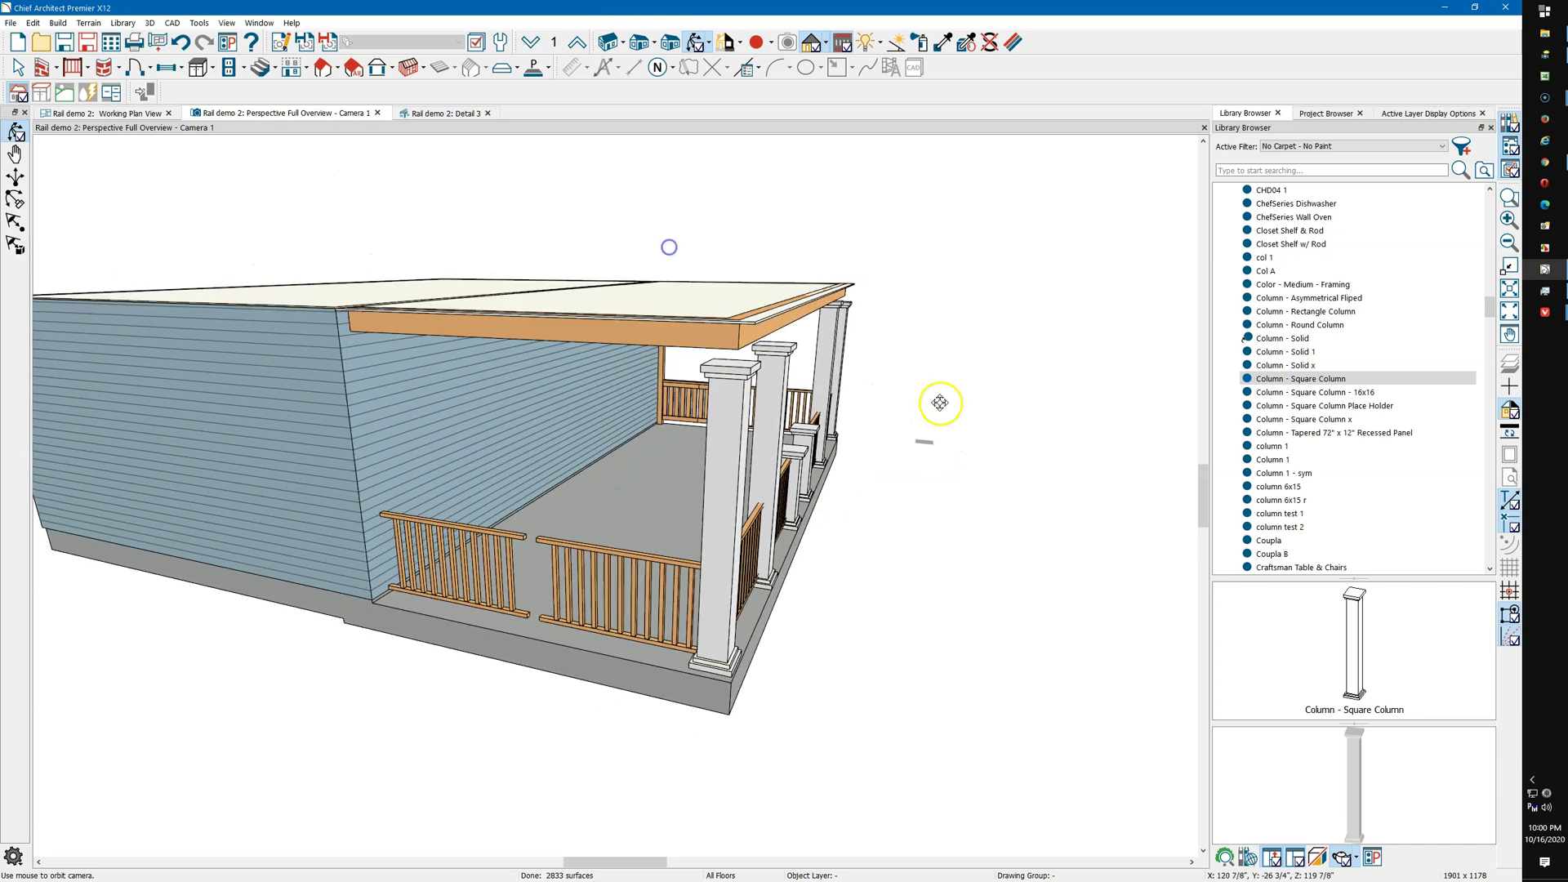
click(1312, 420)
scroll(556, 640, up, 3)
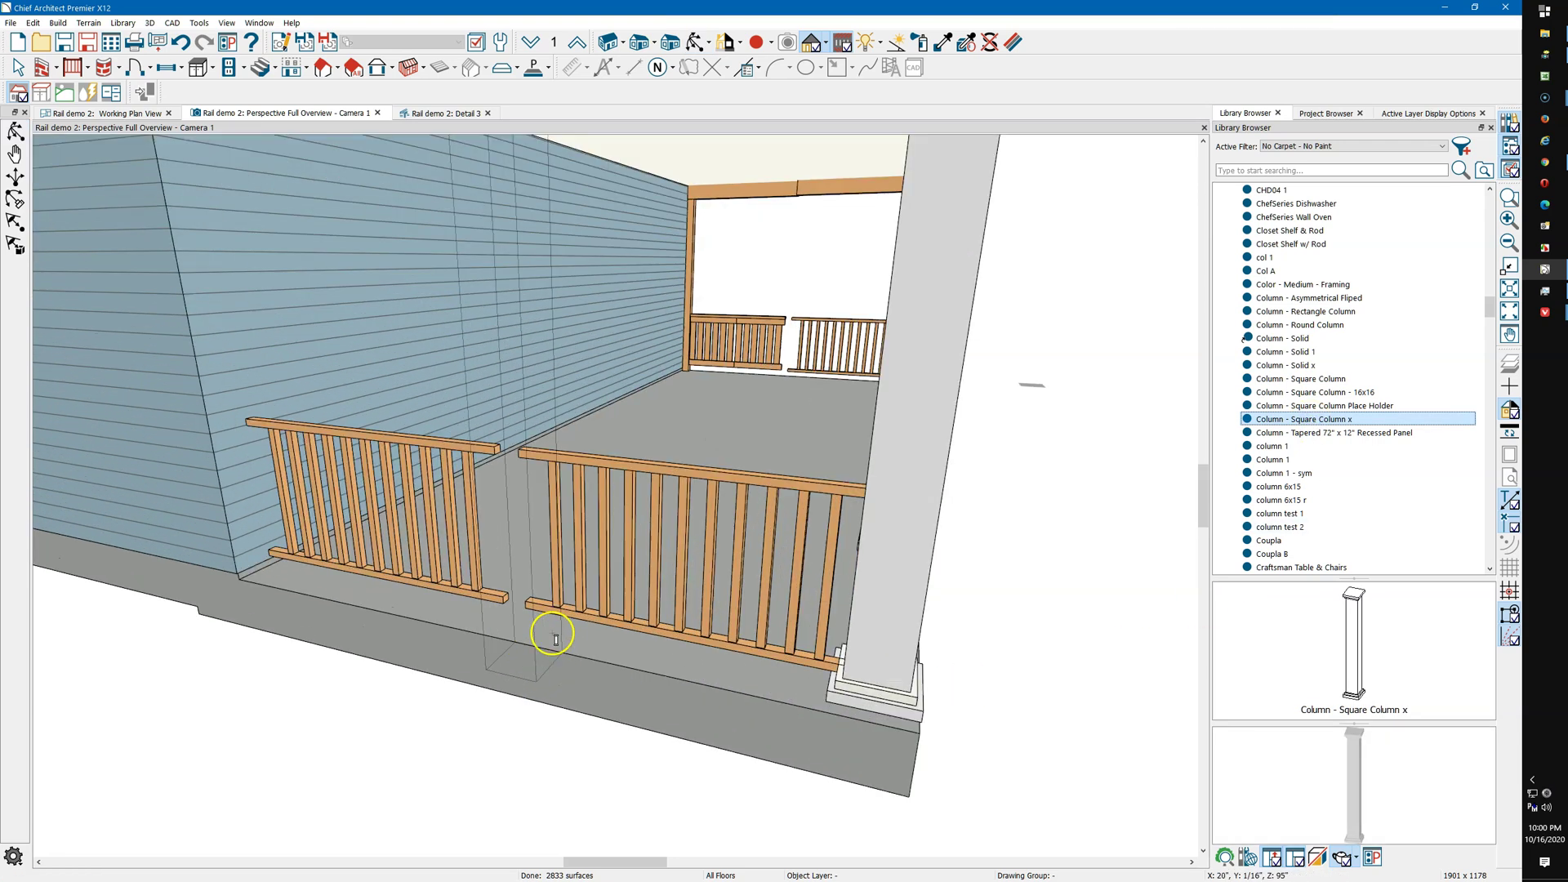
scroll(553, 634, up, 2)
click(570, 602)
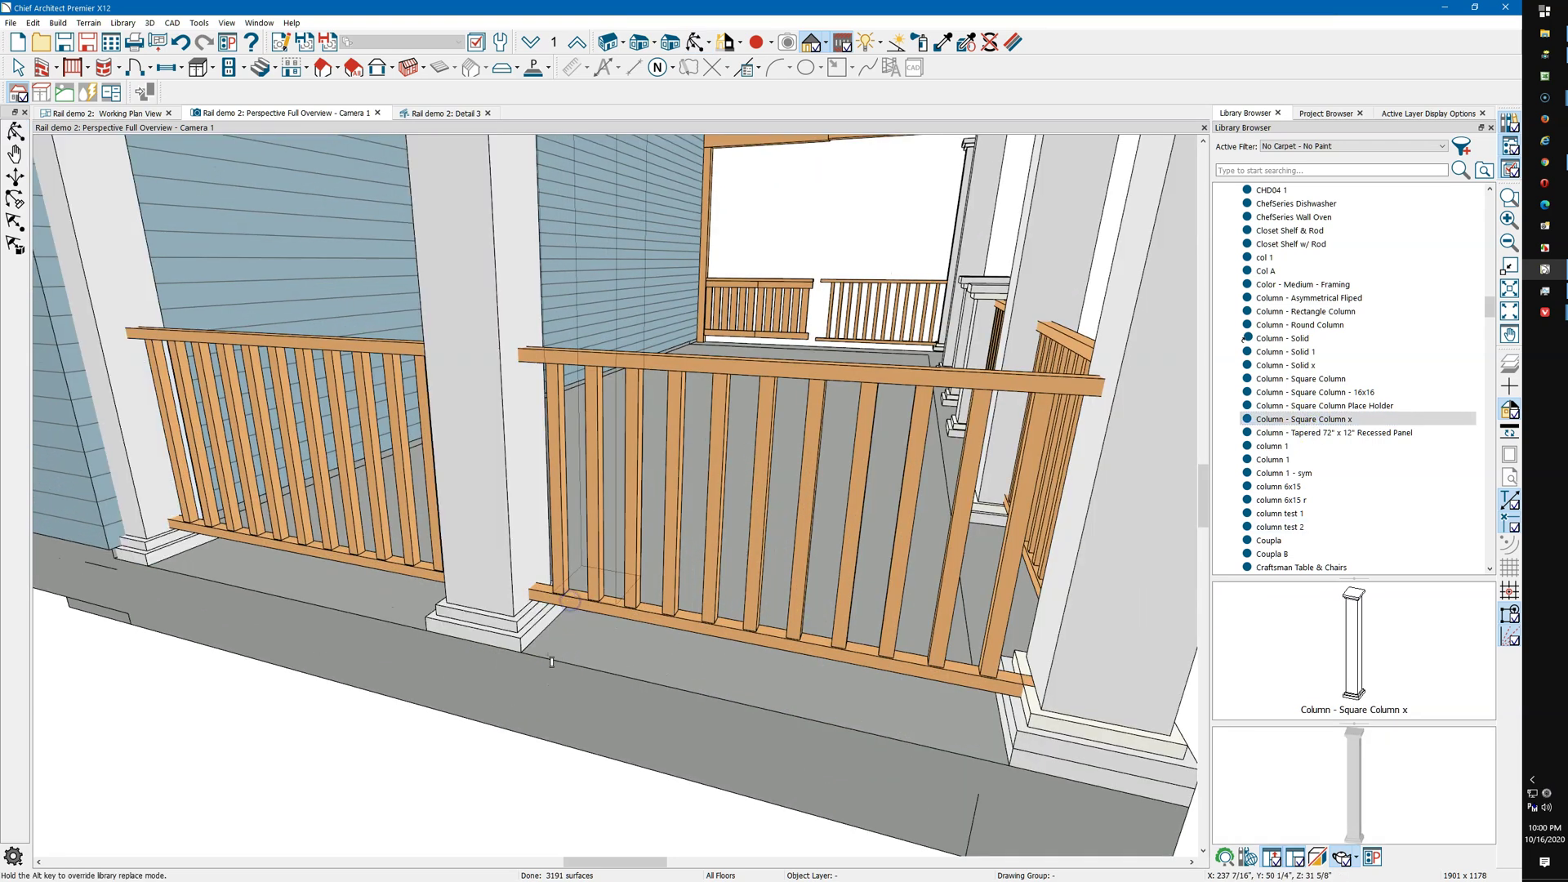
scroll(665, 553, down, 3)
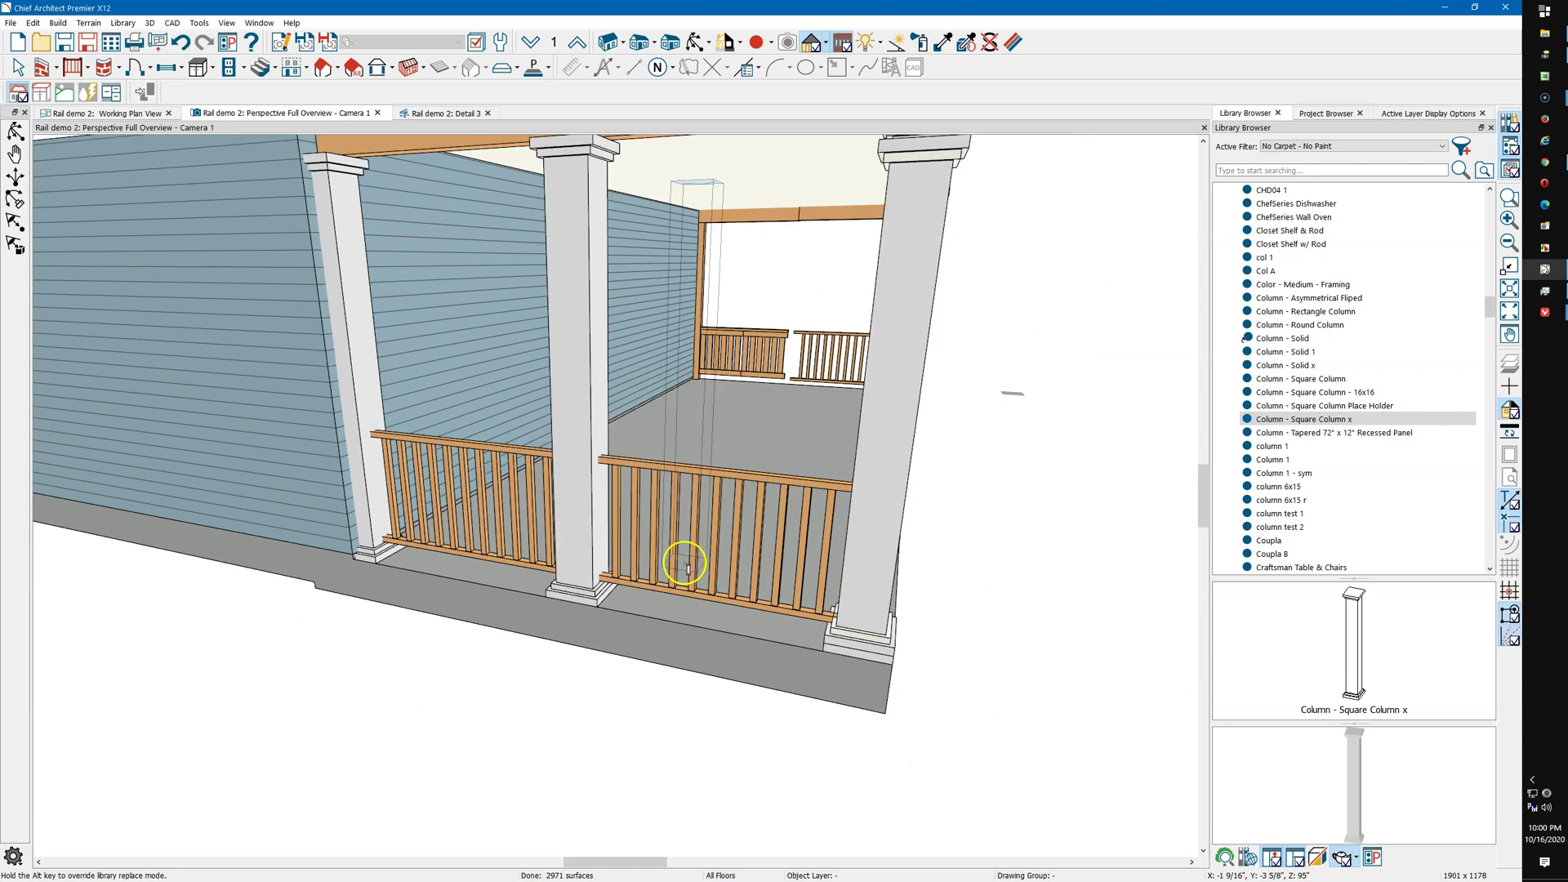
scroll(686, 564, down, 3)
key(Escape)
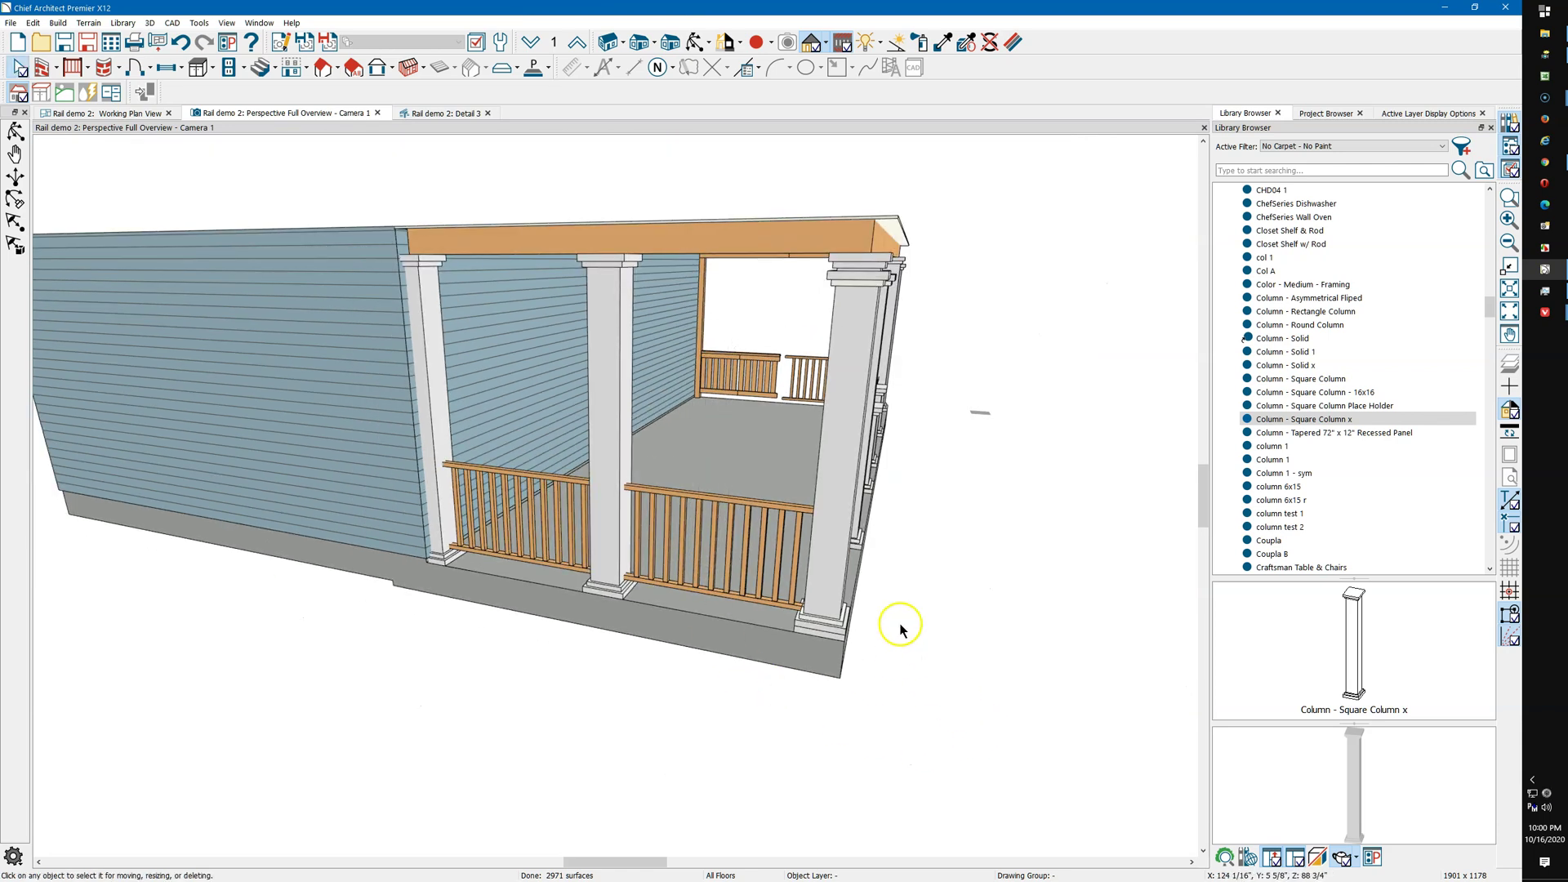
Set the front-right corner column's Finished Floor to Bottom elevation to -2 inches
click(696, 47)
drag(972, 260, 877, 277)
drag(814, 516, 820, 508)
drag(836, 428, 906, 400)
key(space)
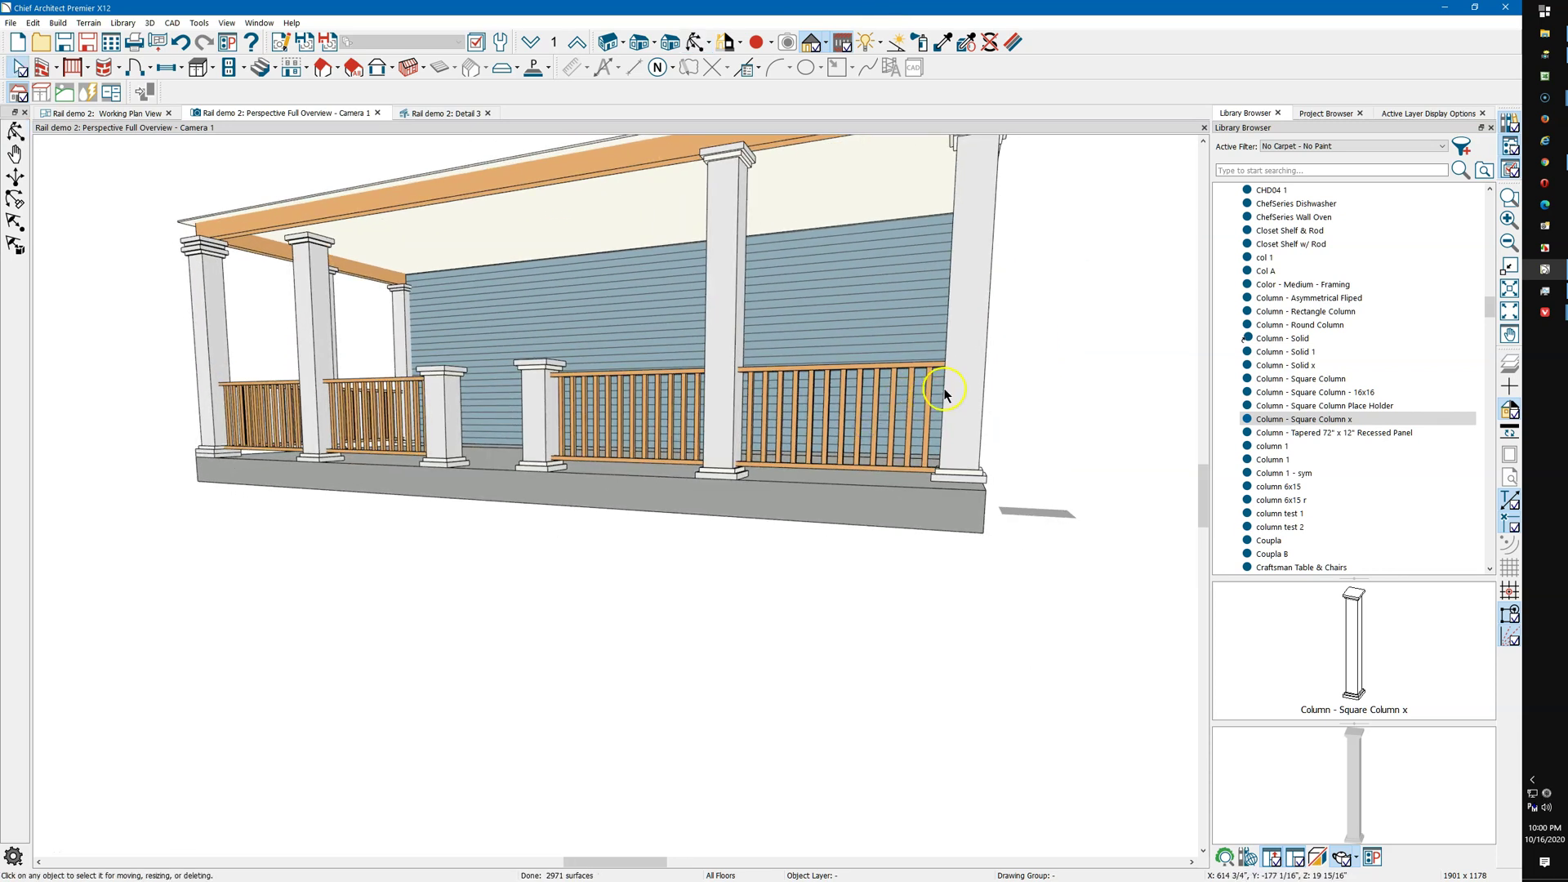
click(964, 393)
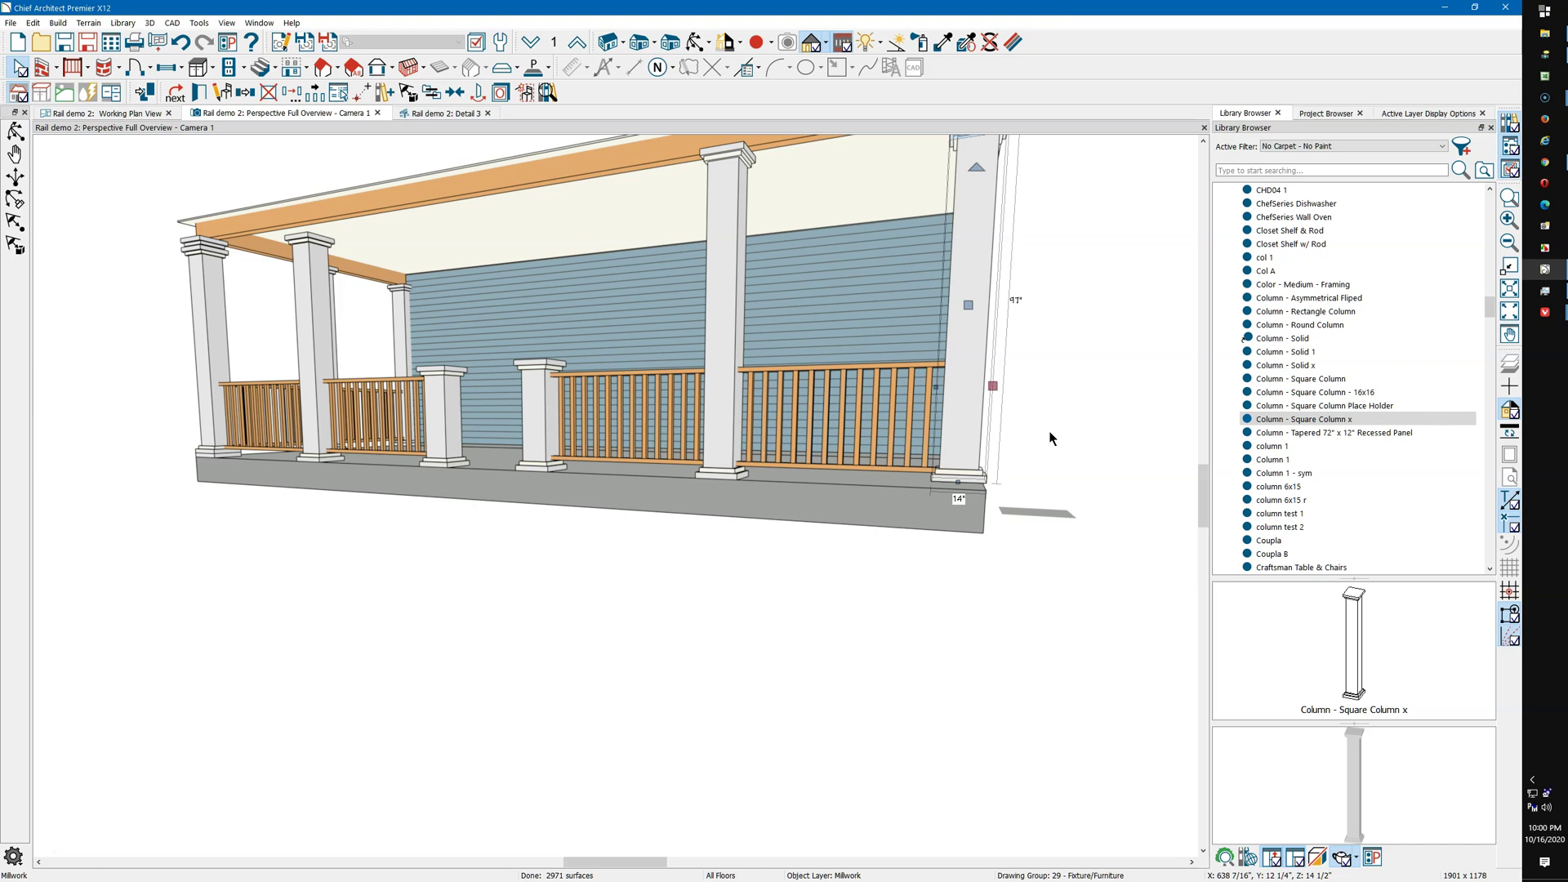
click(984, 331)
double_click(970, 300)
click(741, 366)
double_click(667, 379)
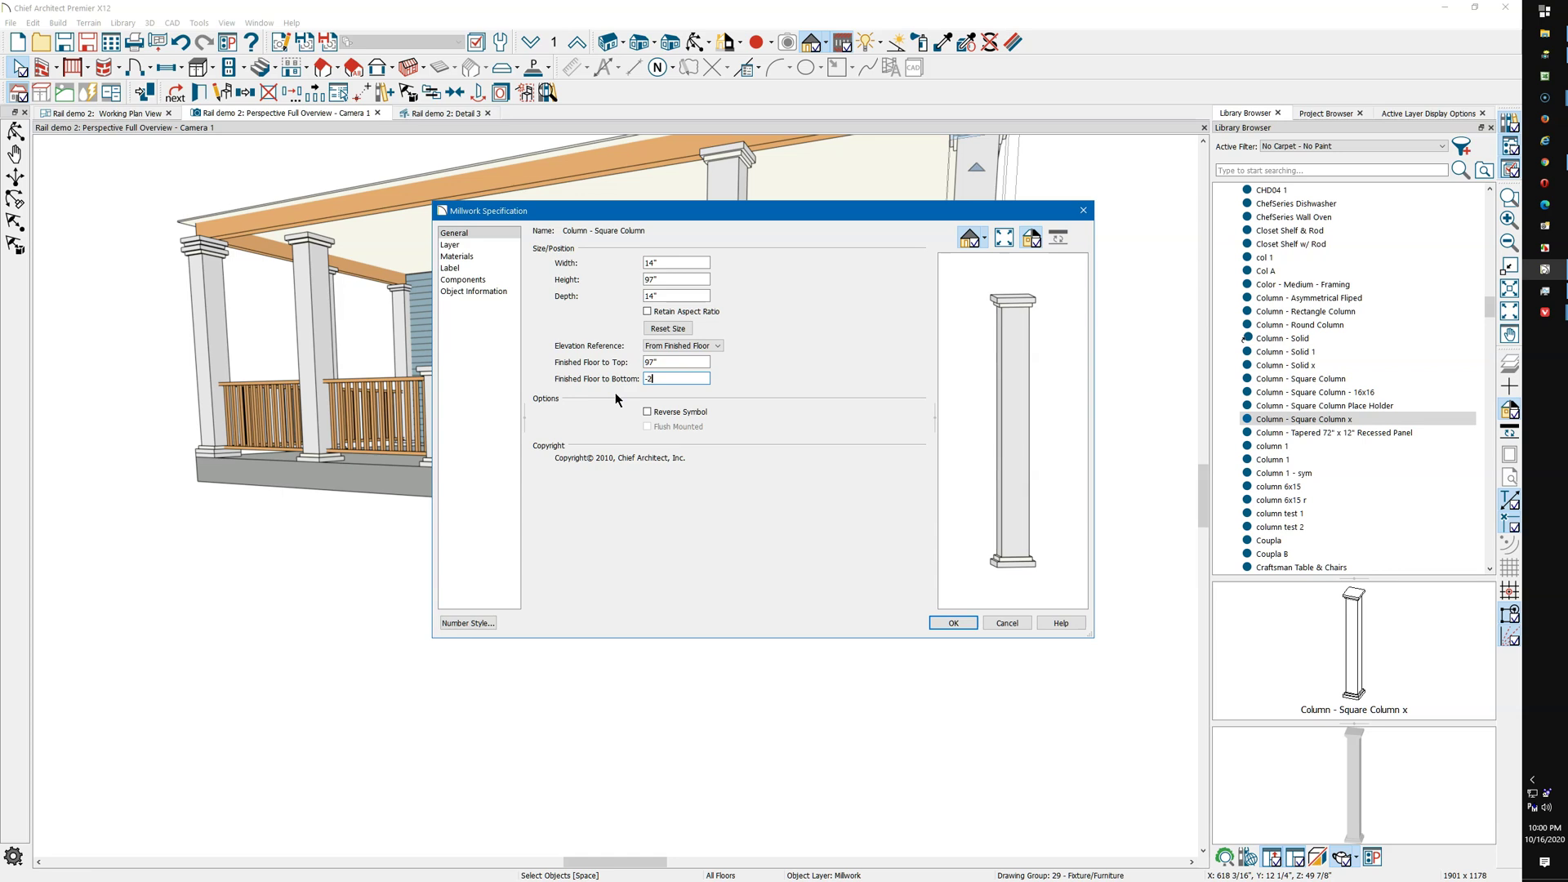
key(Return)
key(Escape)
Examine the full set of porch columns and railings from the front and from the left corner
middle_drag(690, 639, 604, 719)
scroll(979, 457, down, 1)
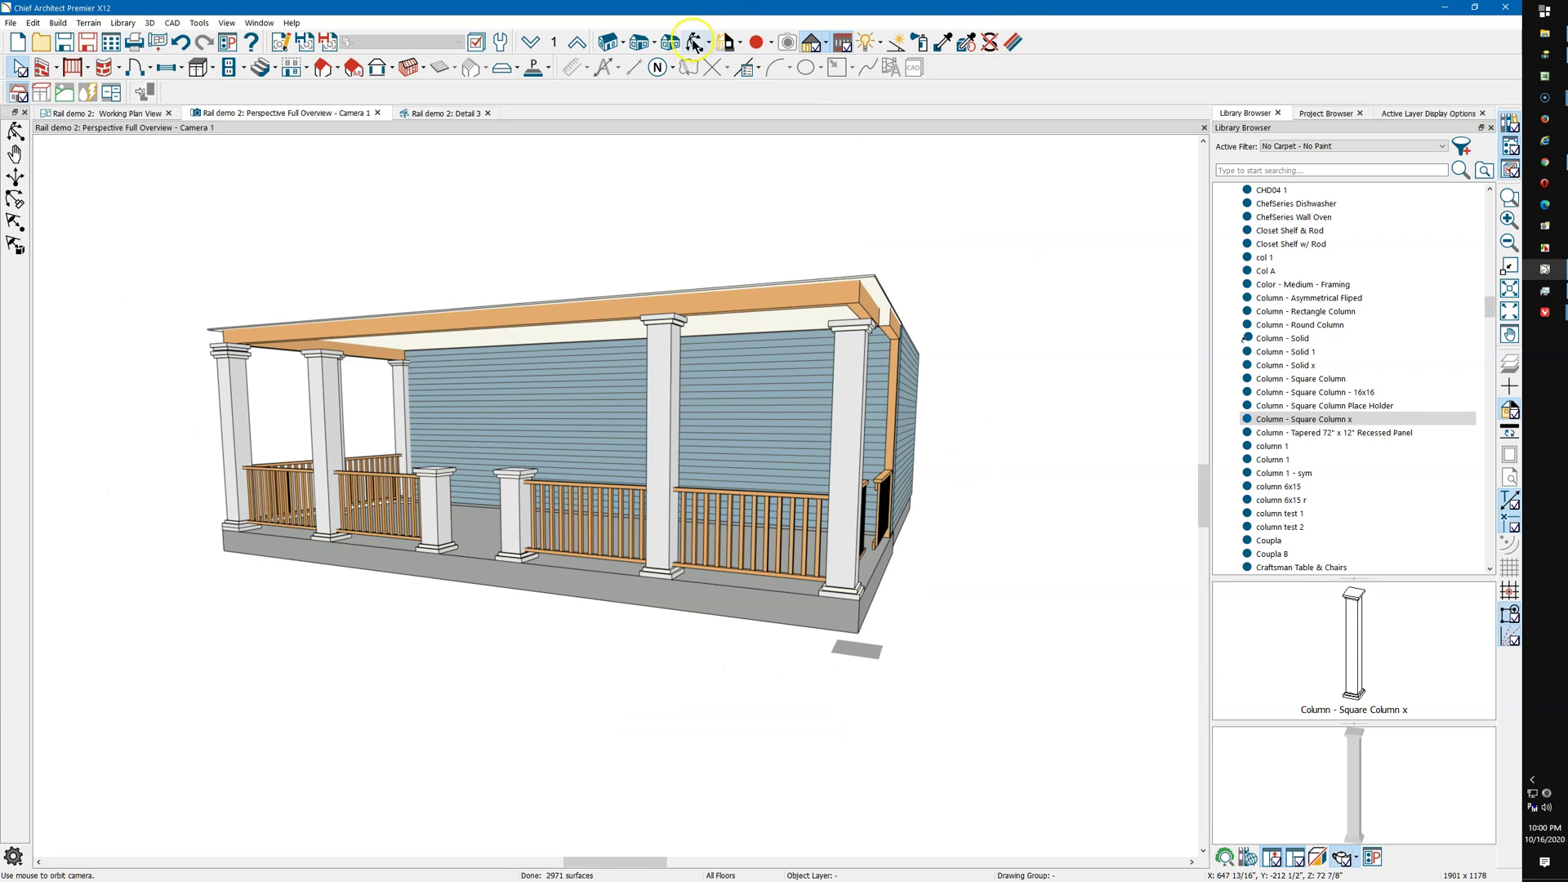
click(693, 43)
drag(640, 492, 569, 477)
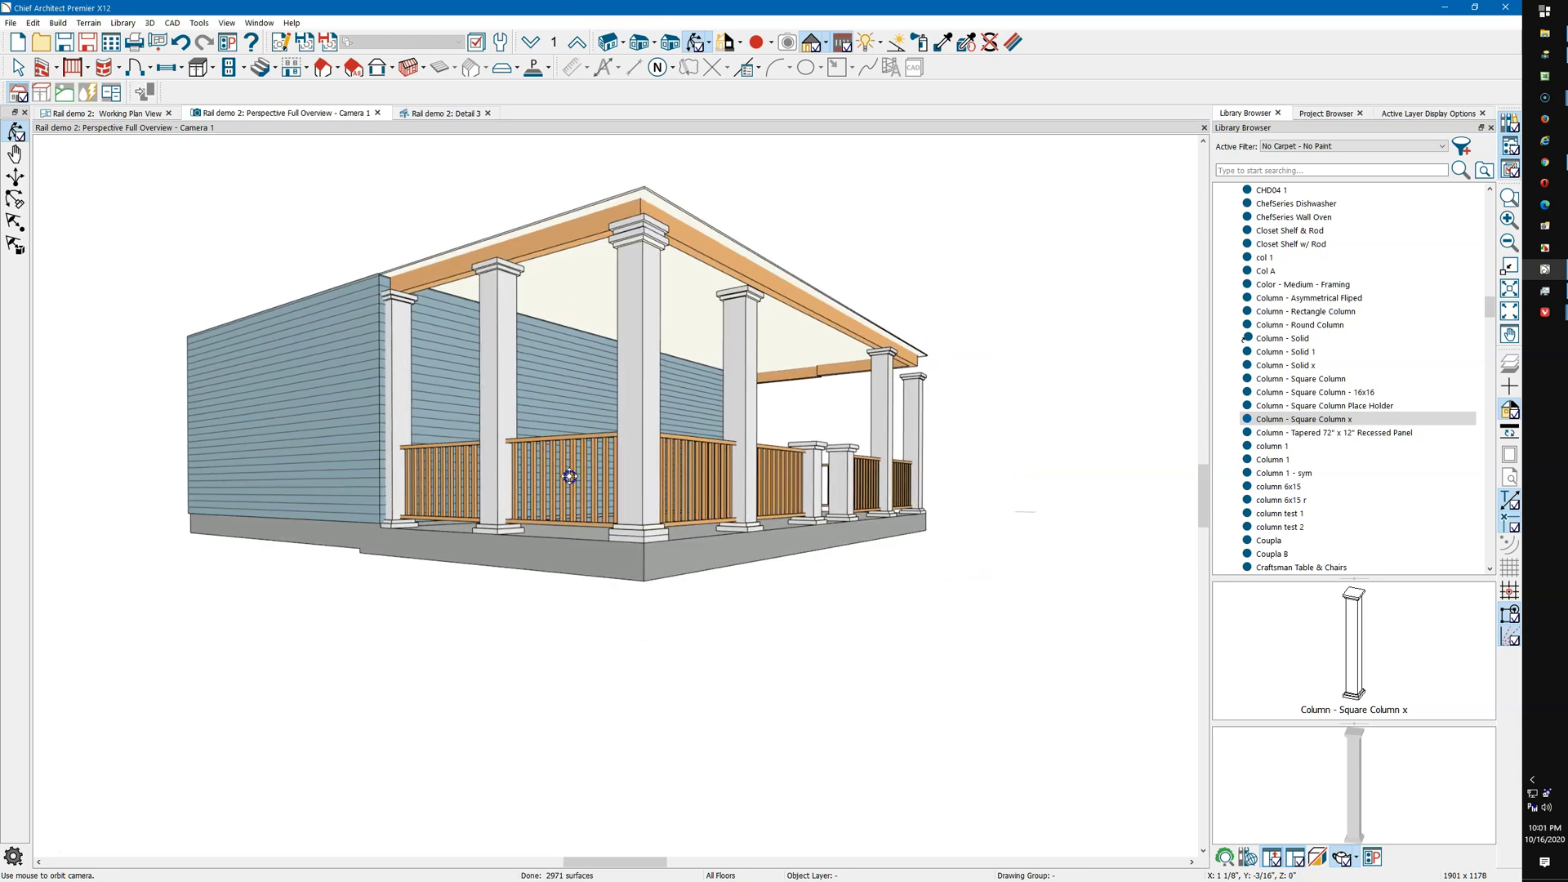
drag(569, 477, 657, 503)
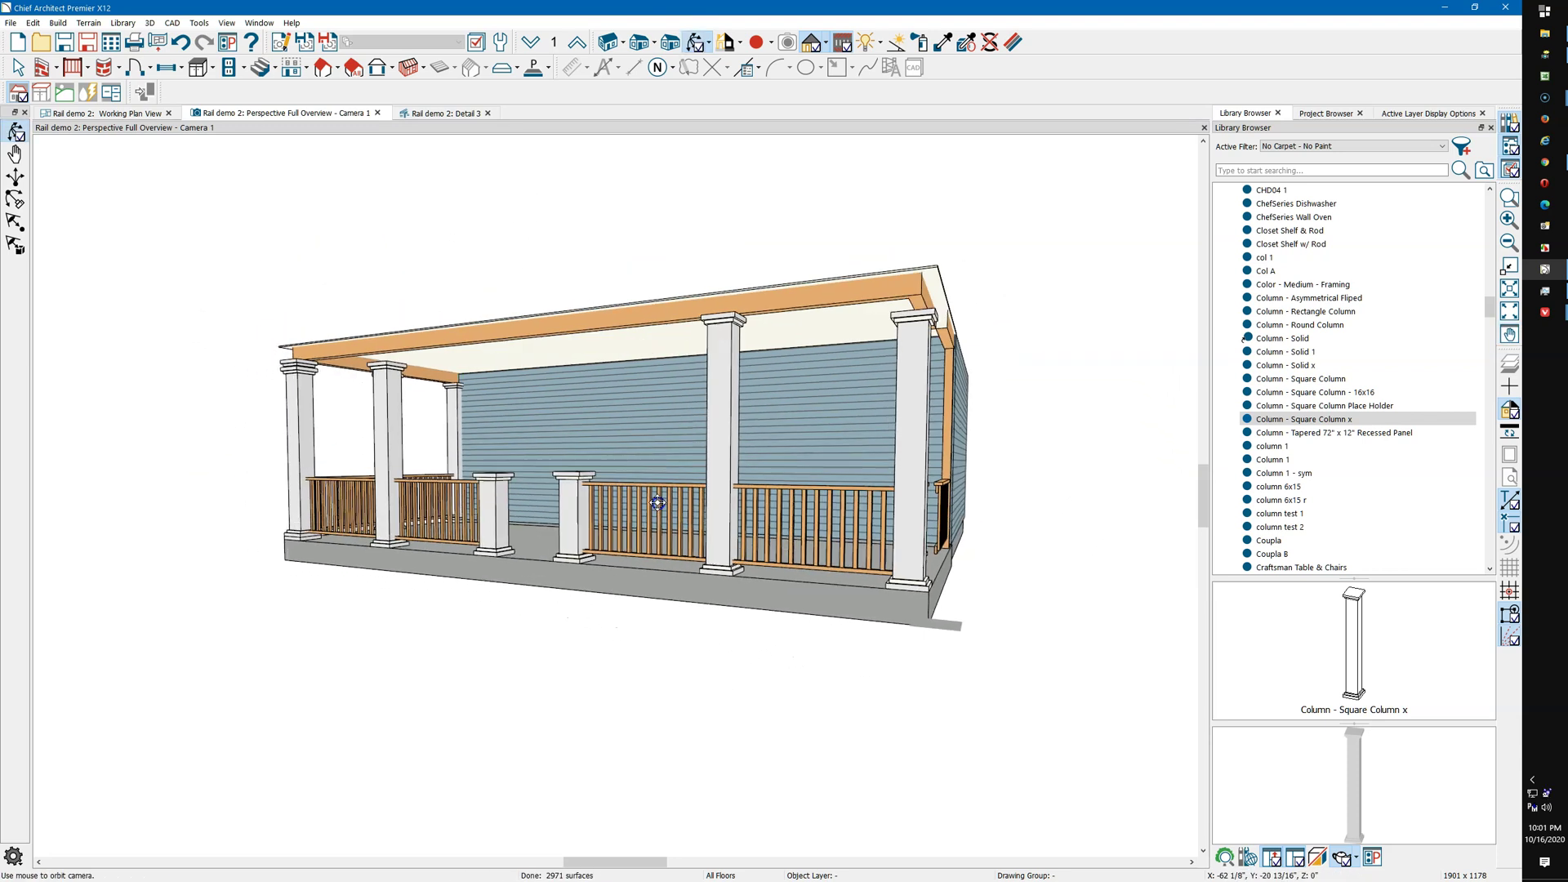